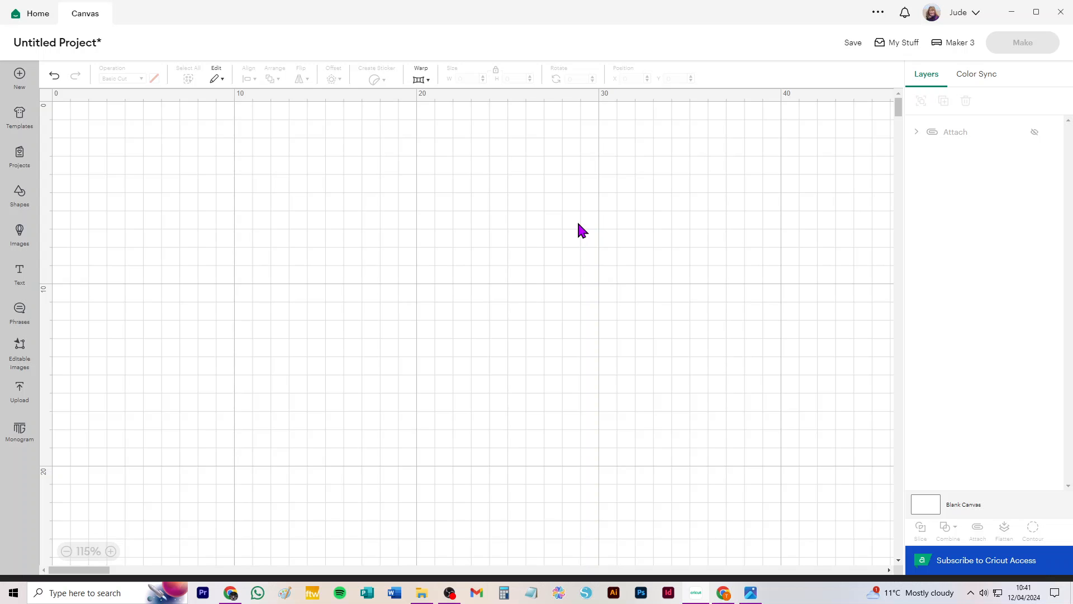
Open the reference photo of the deep presentation box for three candle glasses, then return to the canvas.
{"action": "left_click", "coordinate": [751, 592]}
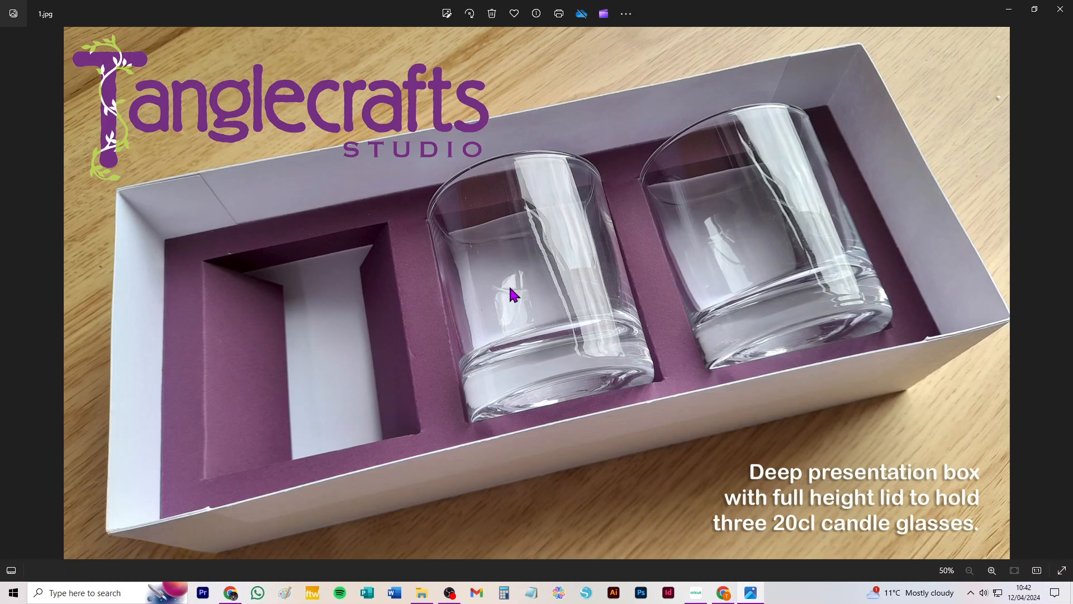
{"action": "left_click", "coordinate": [696, 594]}
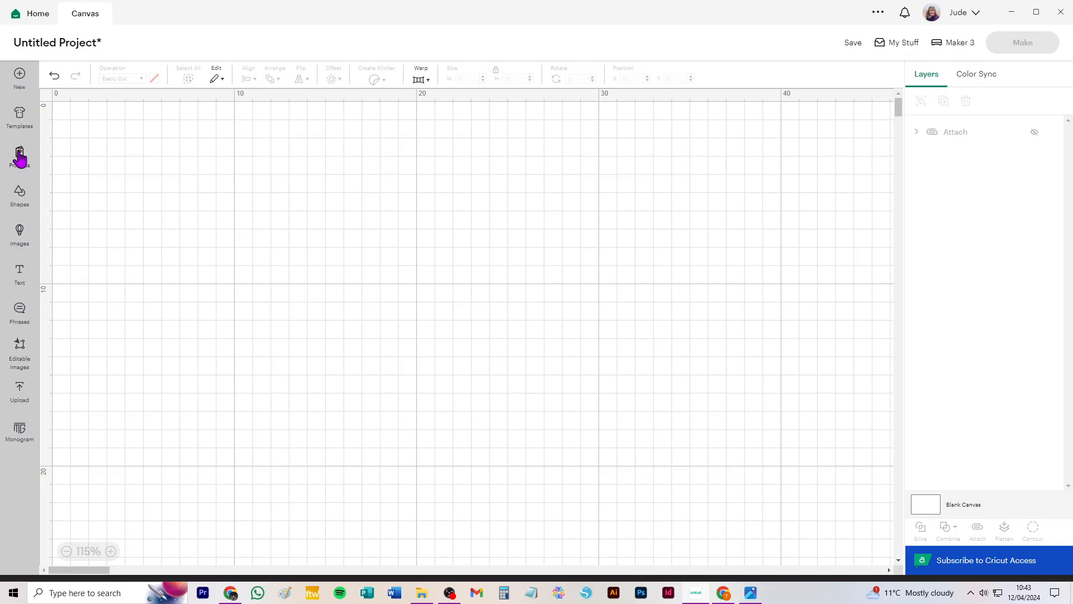
Insert a square, unlock its proportions and size it to 24.8 cm wide by 11.8 cm high.
{"action": "left_click", "coordinate": [19, 195]}
{"action": "left_click", "coordinate": [162, 269]}
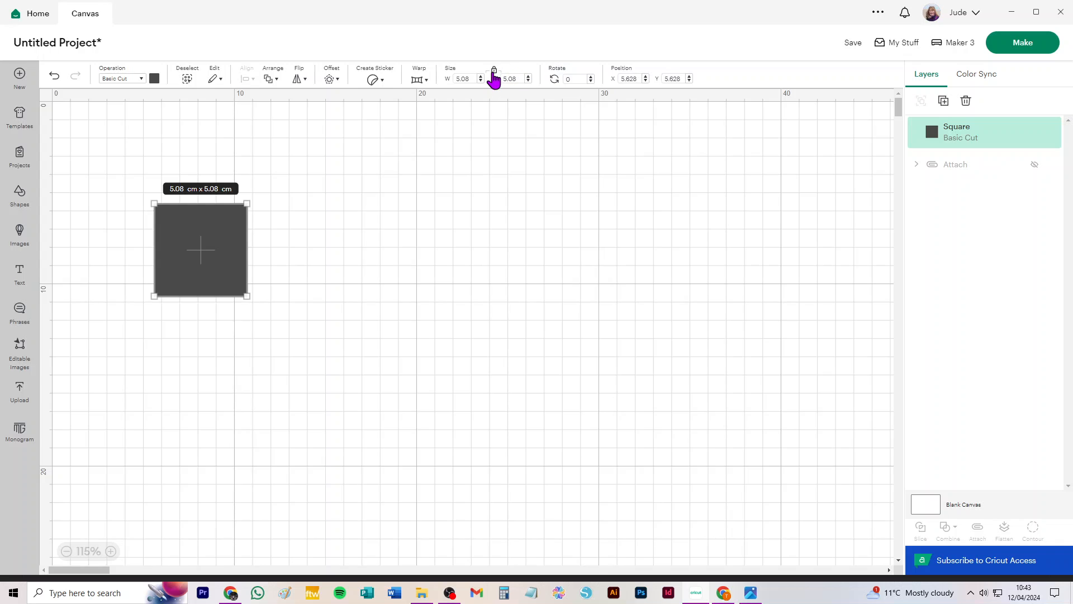
{"action": "left_click", "coordinate": [494, 75]}
{"action": "left_click", "coordinate": [462, 78]}
{"action": "key", "text": "Tab"}
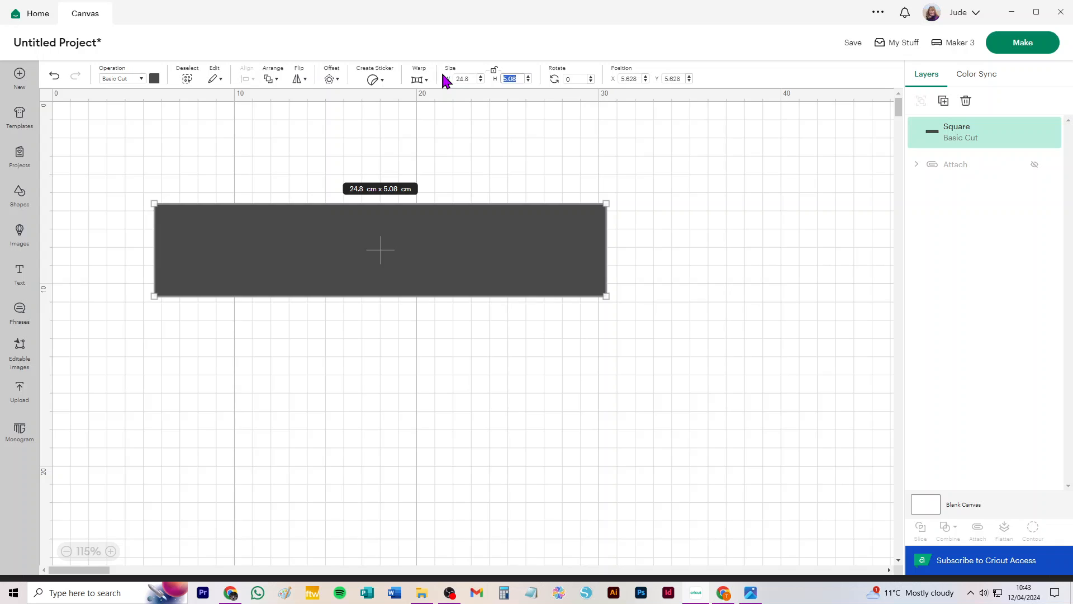
{"action": "type", "text": "11.8"}
{"action": "key", "text": "Return"}
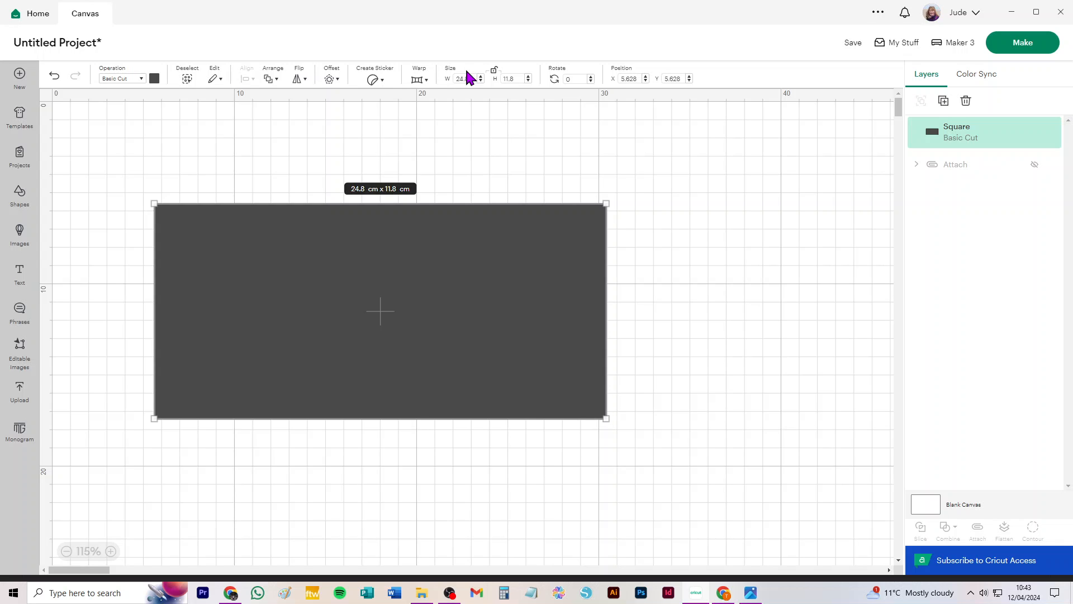
Change the rectangle's colour to pale yellow and move it slightly down and right on the canvas.
{"action": "left_click", "coordinate": [154, 79]}
{"action": "left_click", "coordinate": [237, 147]}
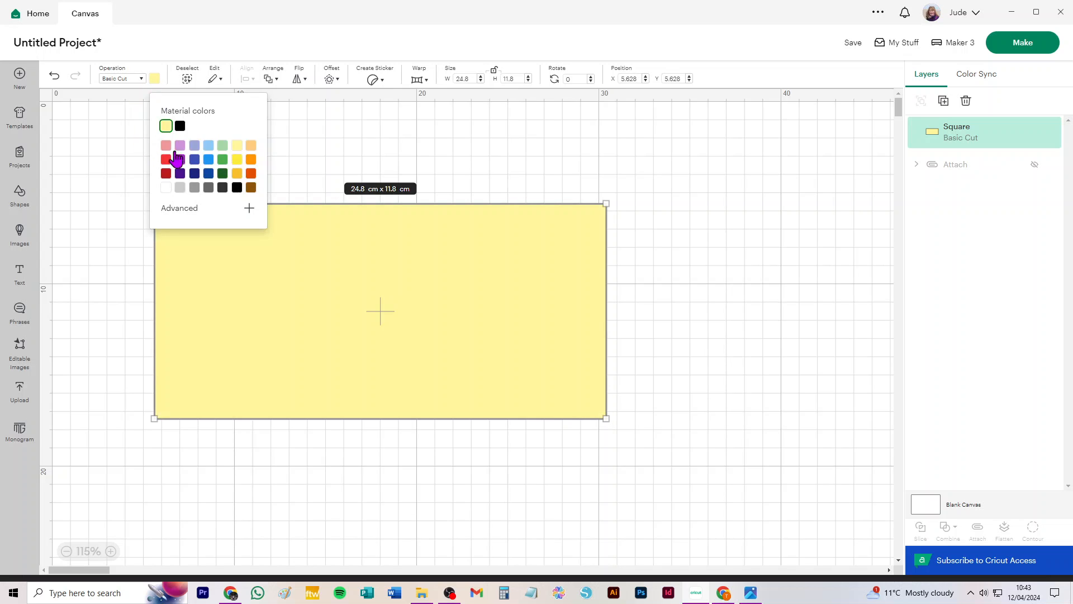
{"action": "left_click", "coordinate": [312, 148]}
{"action": "left_click_drag", "start_coordinate": [256, 328], "coordinate": [317, 340]}
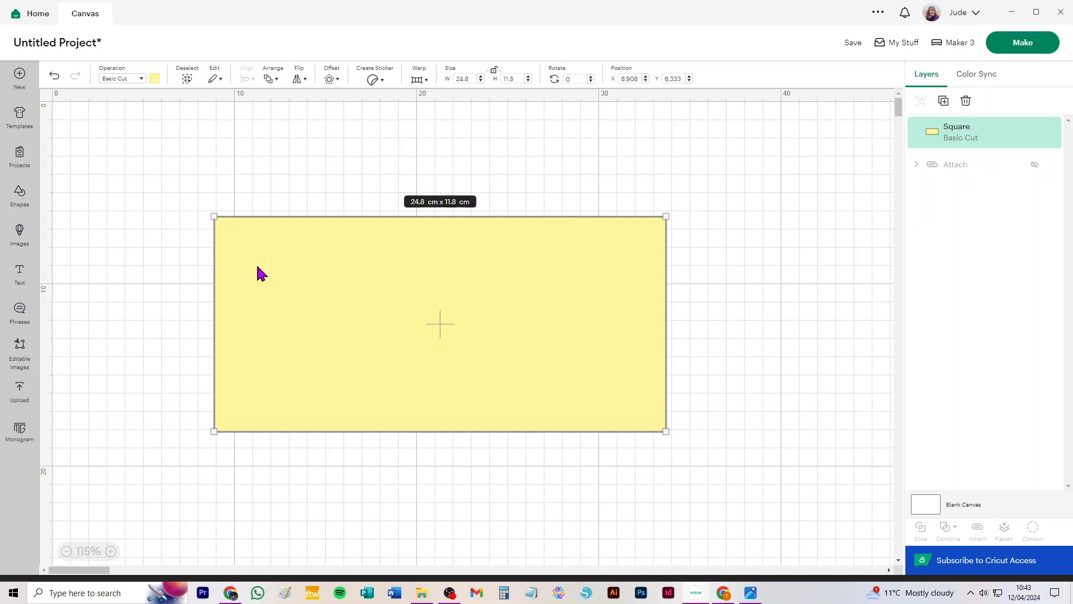
Duplicate the rectangle and set the copy's height to 3 cm.
{"action": "left_click", "coordinate": [254, 175]}
{"action": "left_click", "coordinate": [284, 248]}
{"action": "key", "text": "ctrl+d"}
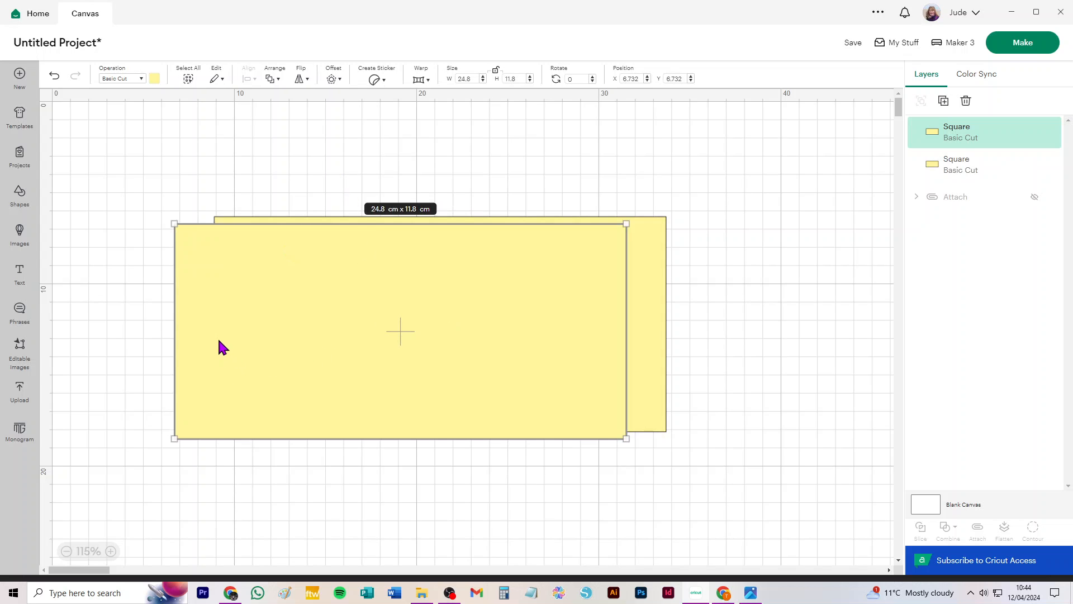
{"action": "left_click_drag", "start_coordinate": [219, 342], "coordinate": [323, 249]}
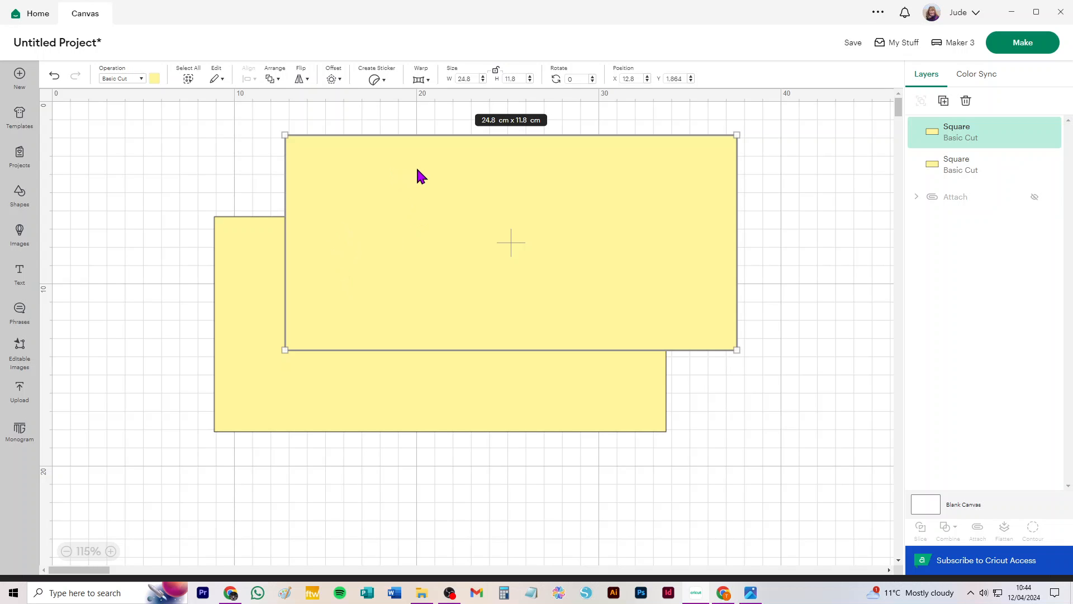
{"action": "left_click", "coordinate": [511, 79]}
{"action": "type", "text": "3"}
Place the 3 cm strip along the rectangle's top edge and a duplicate strip along its bottom edge.
{"action": "left_click", "coordinate": [620, 132]}
{"action": "left_click_drag", "start_coordinate": [390, 176], "coordinate": [327, 200]}
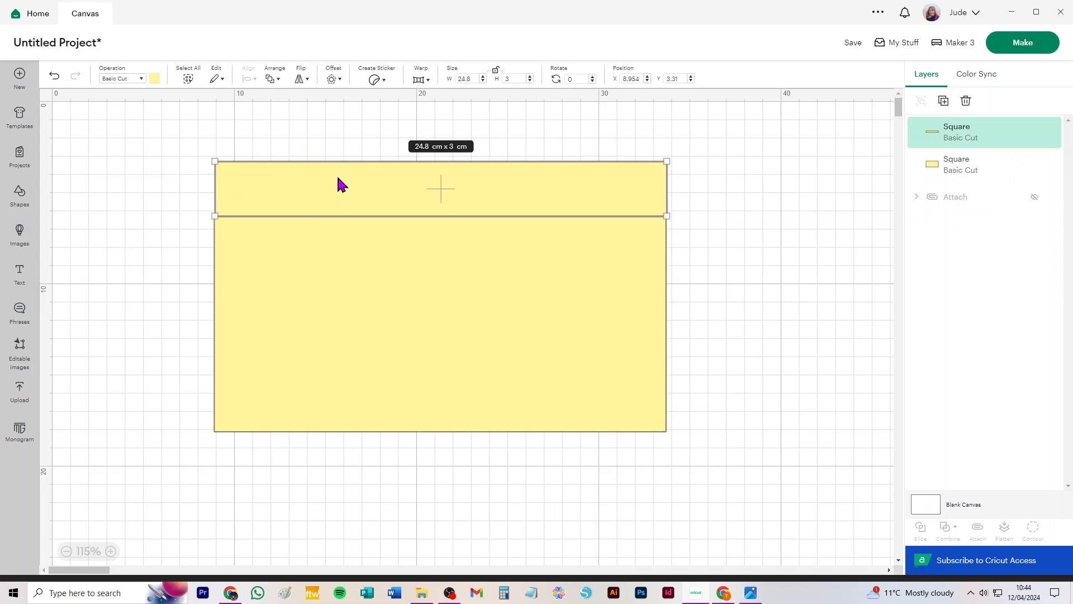
{"action": "key", "text": "ctrl+d"}
{"action": "left_click_drag", "start_coordinate": [274, 273], "coordinate": [293, 459]}
Select all three shapes and center them horizontally.
{"action": "left_click_drag", "start_coordinate": [150, 137], "coordinate": [729, 542]}
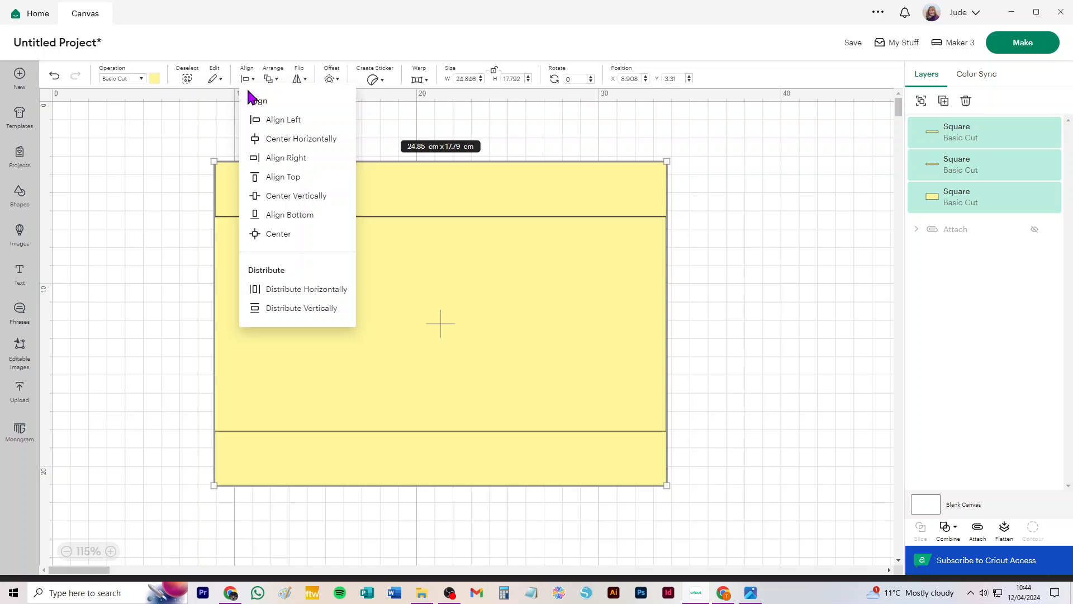
{"action": "left_click", "coordinate": [275, 138]}
{"action": "left_click", "coordinate": [171, 184]}
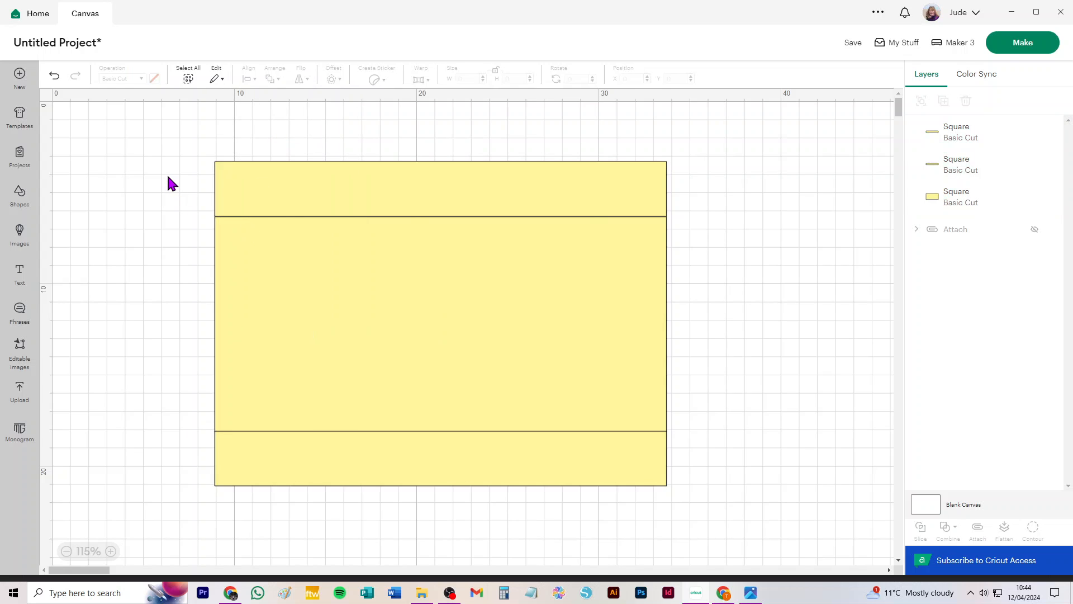
Nudge the top strip down slightly so it meets the rectangle's top edge exactly.
{"action": "scroll", "coordinate": [246, 251], "scroll_direction": "up", "scroll_amount": 5}
{"action": "scroll", "coordinate": [229, 227], "scroll_direction": "up", "scroll_amount": 5}
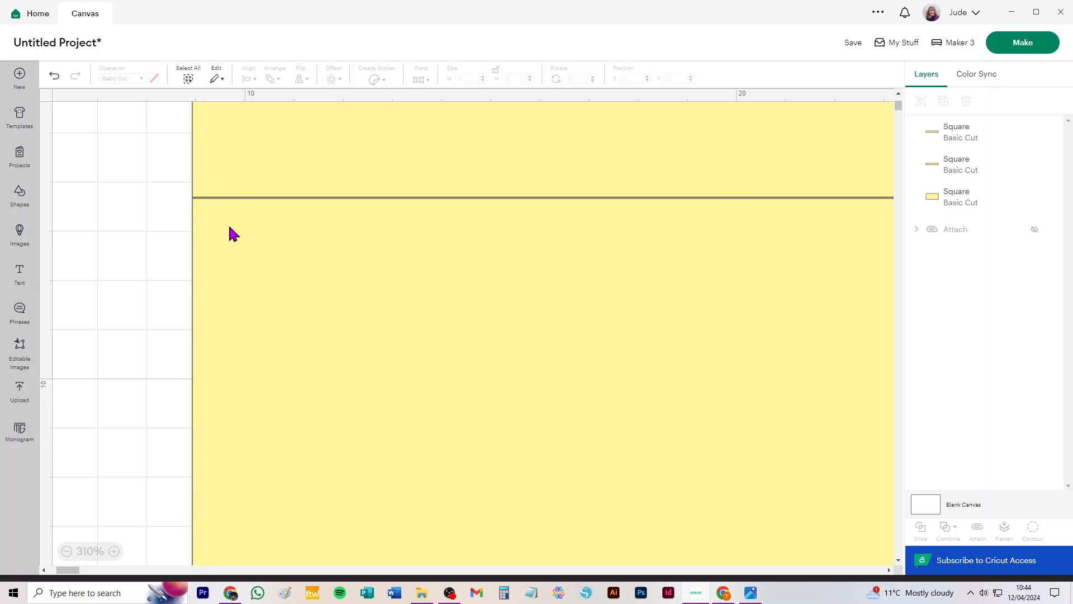
{"action": "left_click", "coordinate": [227, 138]}
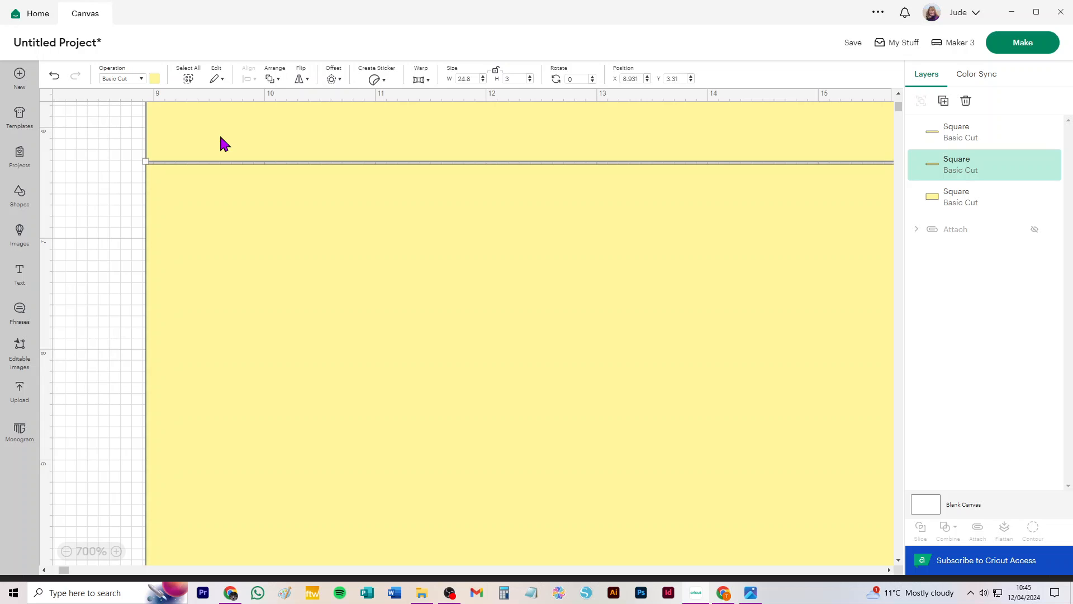
{"action": "key", "text": "Down"}
{"action": "key", "text": "Down"}
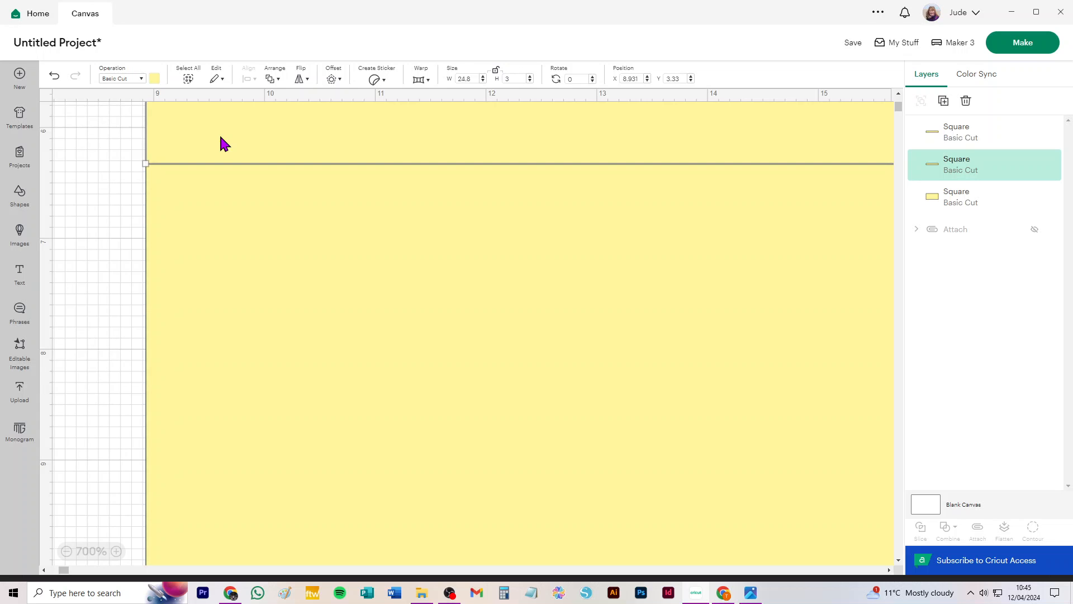
{"action": "key", "text": "Down"}
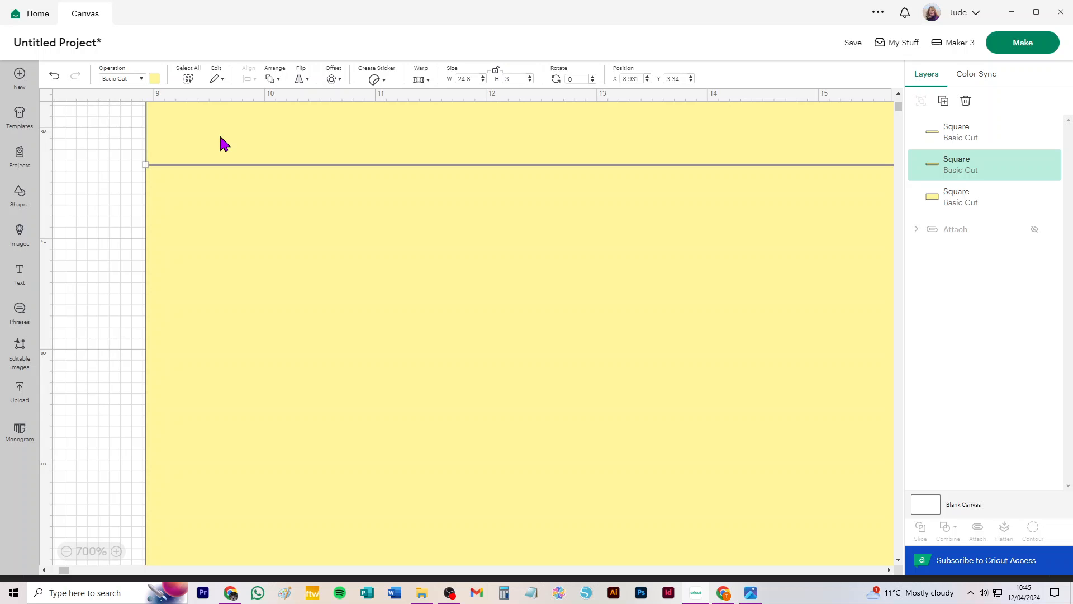
Nudge the bottom strip slightly so it meets the rectangle's bottom edge exactly.
{"action": "scroll", "coordinate": [313, 369], "scroll_direction": "down", "scroll_amount": 5}
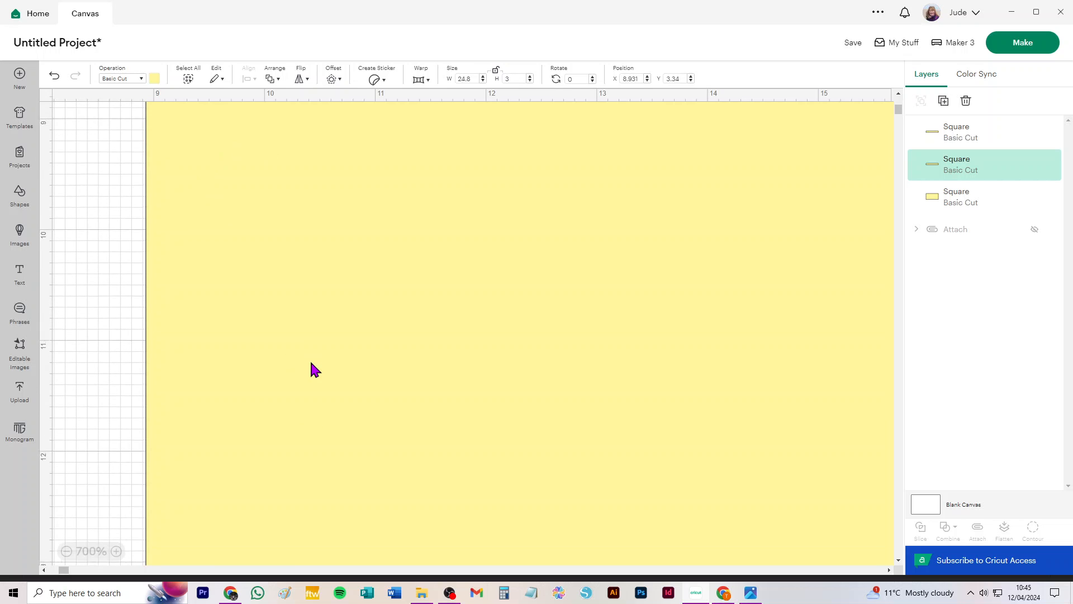
{"action": "scroll", "coordinate": [313, 369], "scroll_direction": "down", "scroll_amount": 15}
{"action": "scroll", "coordinate": [255, 300], "scroll_direction": "up", "scroll_amount": 5}
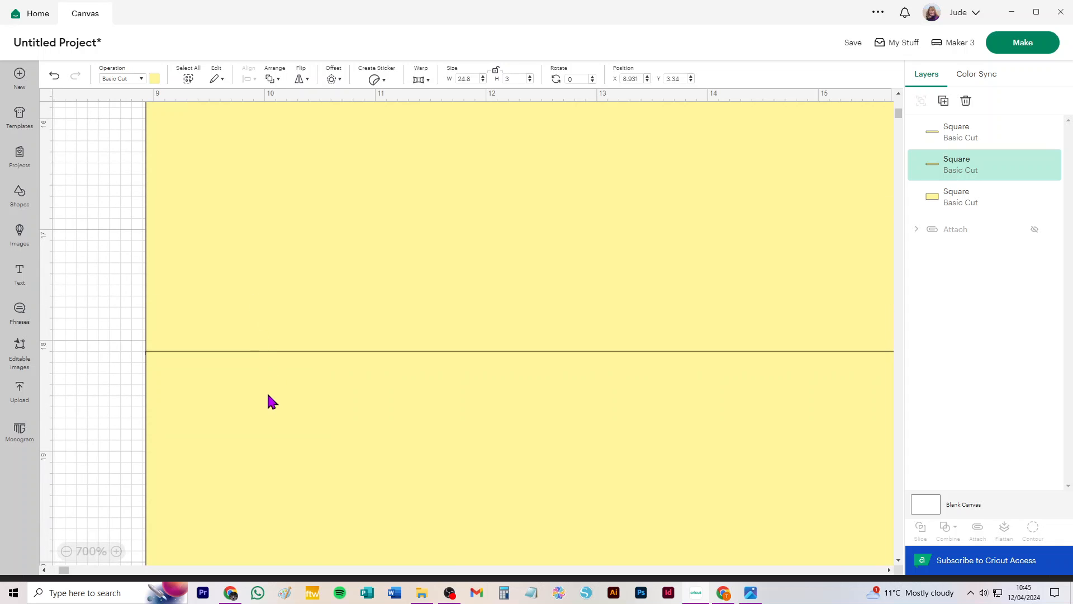
{"action": "left_click", "coordinate": [107, 394]}
{"action": "left_click", "coordinate": [231, 393]}
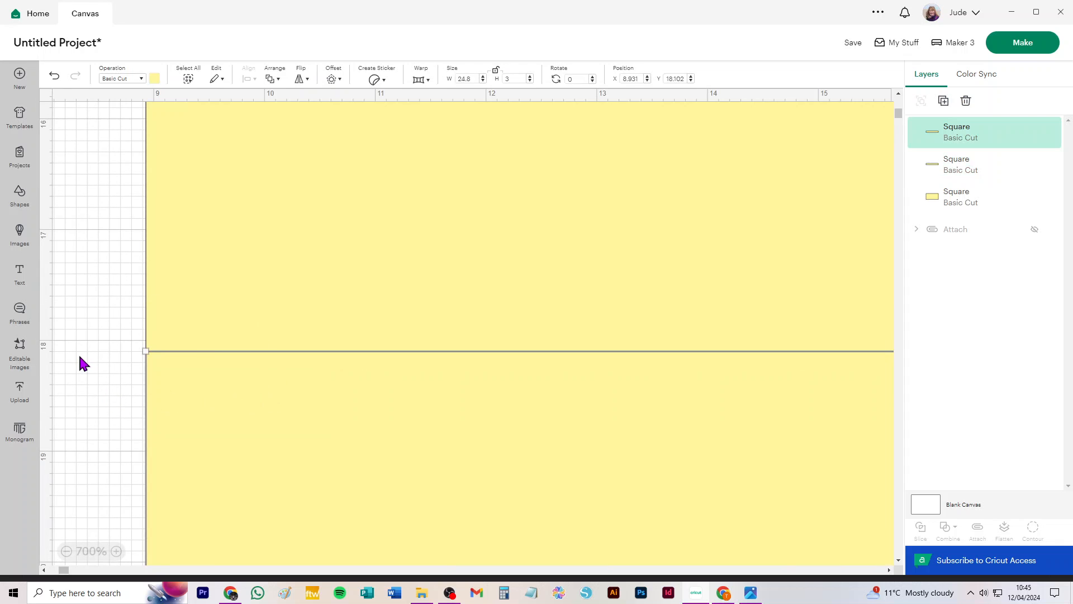
{"action": "left_click", "coordinate": [127, 360]}
{"action": "left_click", "coordinate": [221, 390]}
{"action": "key", "text": "Down"}
{"action": "key", "text": "Down"}
{"action": "key", "text": "Down"}
{"action": "key", "text": "Down"}
{"action": "key", "text": "Down"}
{"action": "key", "text": "Down"}
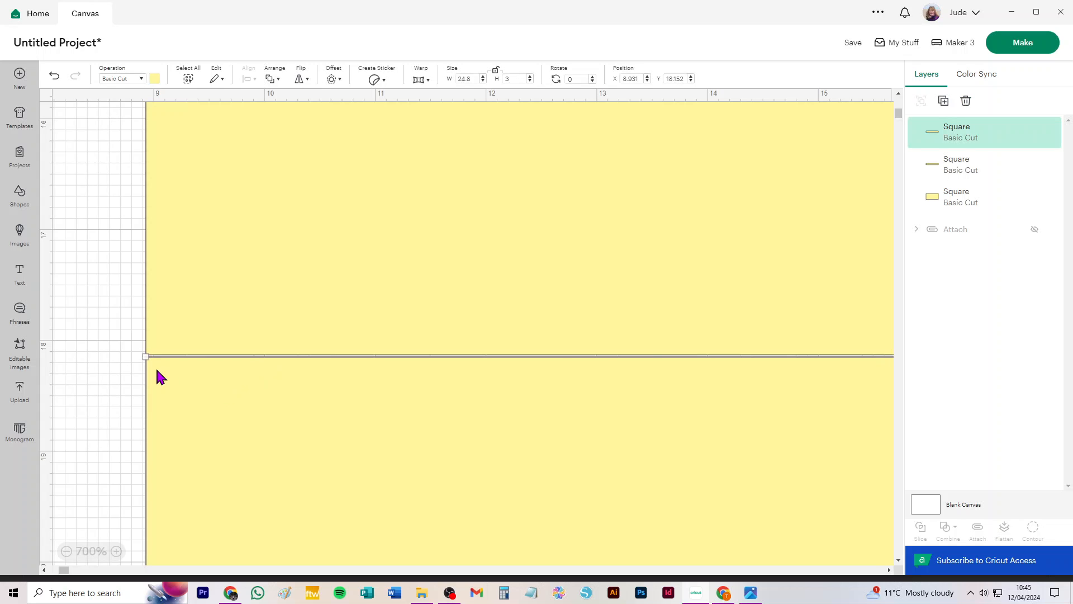
{"action": "key", "text": "Up"}
{"action": "key", "text": "Up"}
{"action": "key", "text": "Up"}
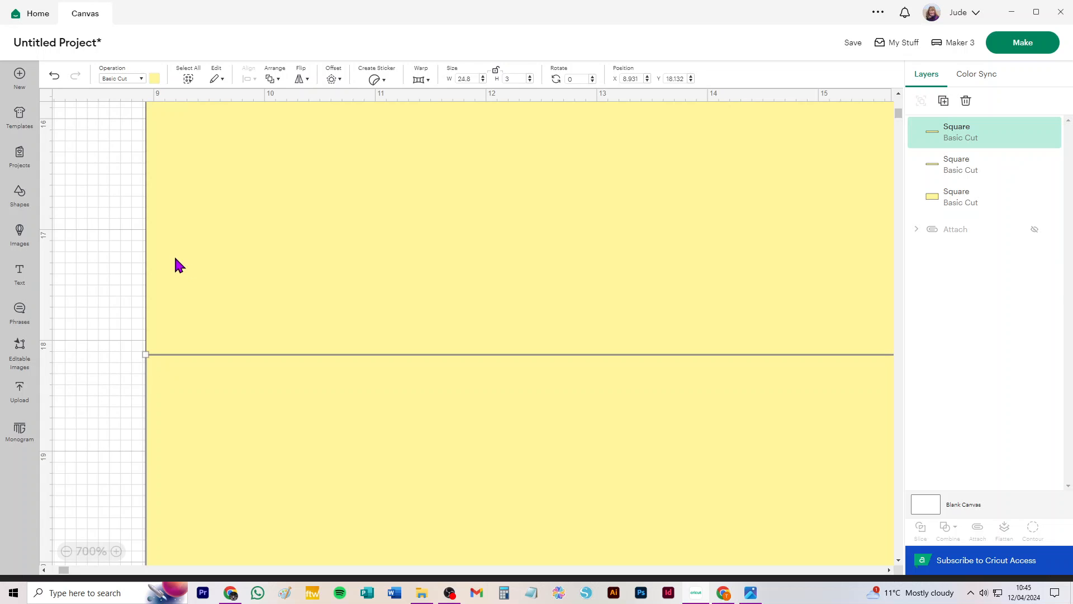
{"action": "key", "text": "Escape"}
Duplicate the central rectangle and set the copy's width to 3 cm.
{"action": "scroll", "coordinate": [414, 268], "scroll_direction": "down", "scroll_amount": 3}
{"action": "scroll", "coordinate": [414, 268], "scroll_direction": "down", "scroll_amount": 5}
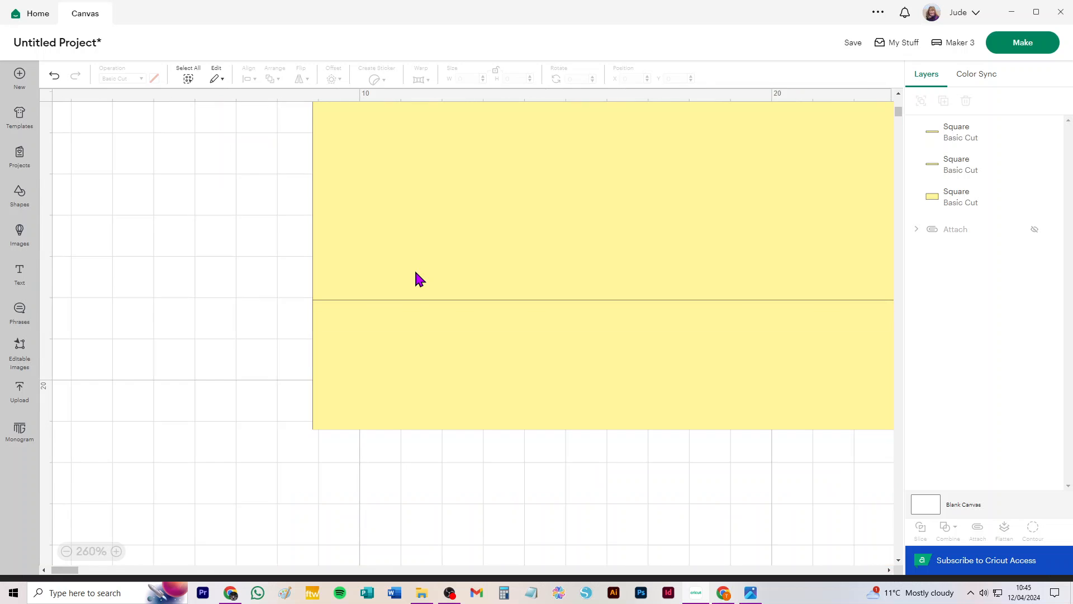
{"action": "left_click", "coordinate": [503, 240]}
{"action": "scroll", "coordinate": [407, 312], "scroll_direction": "up", "scroll_amount": 3}
{"action": "left_click_drag", "start_coordinate": [406, 313], "coordinate": [442, 301]}
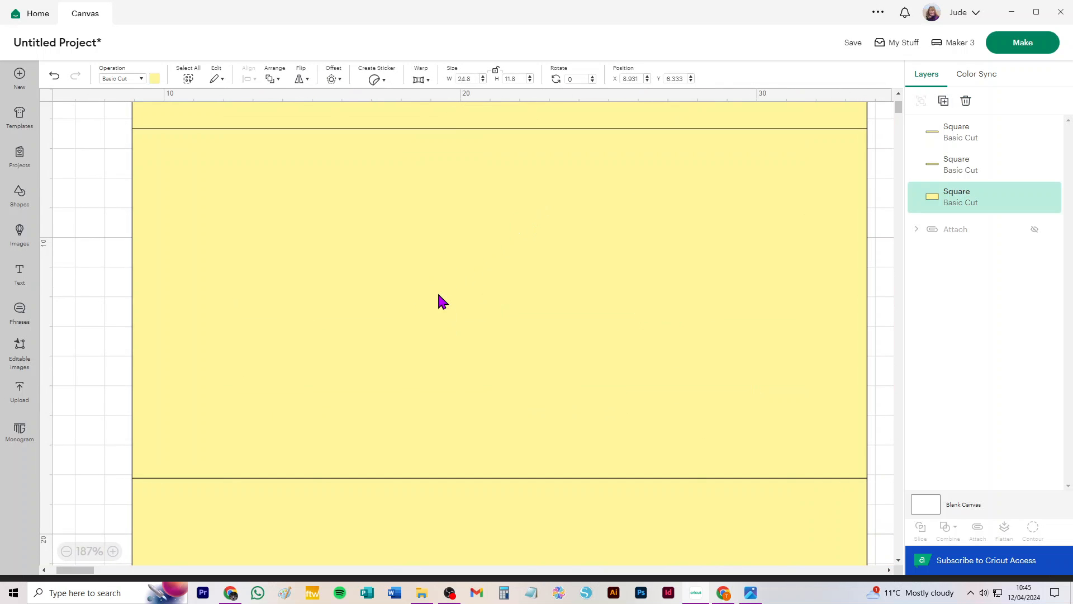
{"action": "scroll", "coordinate": [413, 323], "scroll_direction": "down", "scroll_amount": 3}
{"action": "left_click", "coordinate": [441, 247]}
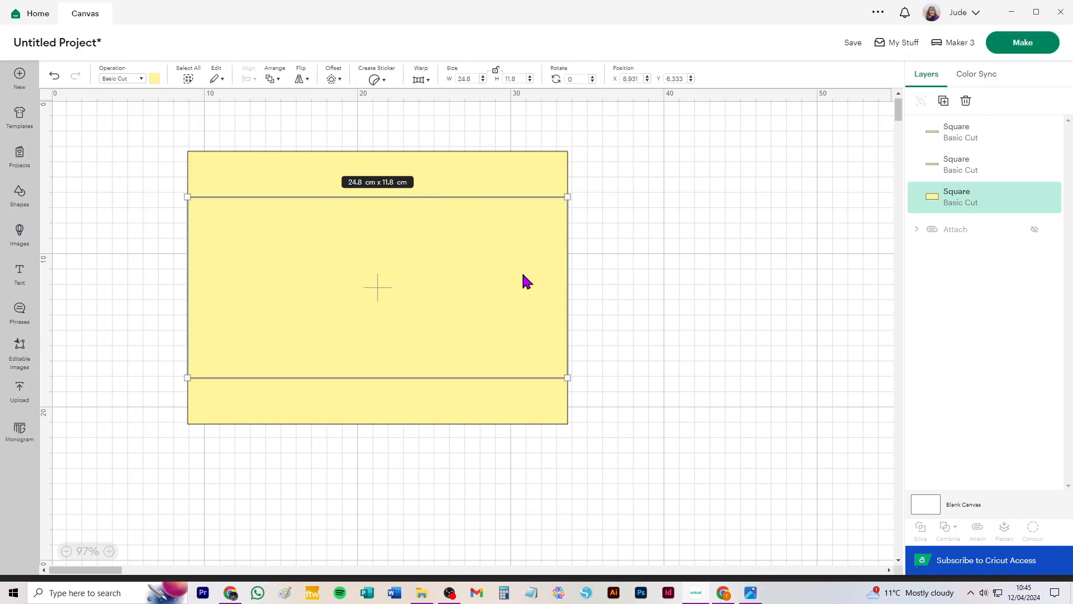
{"action": "key", "text": "ctrl+d"}
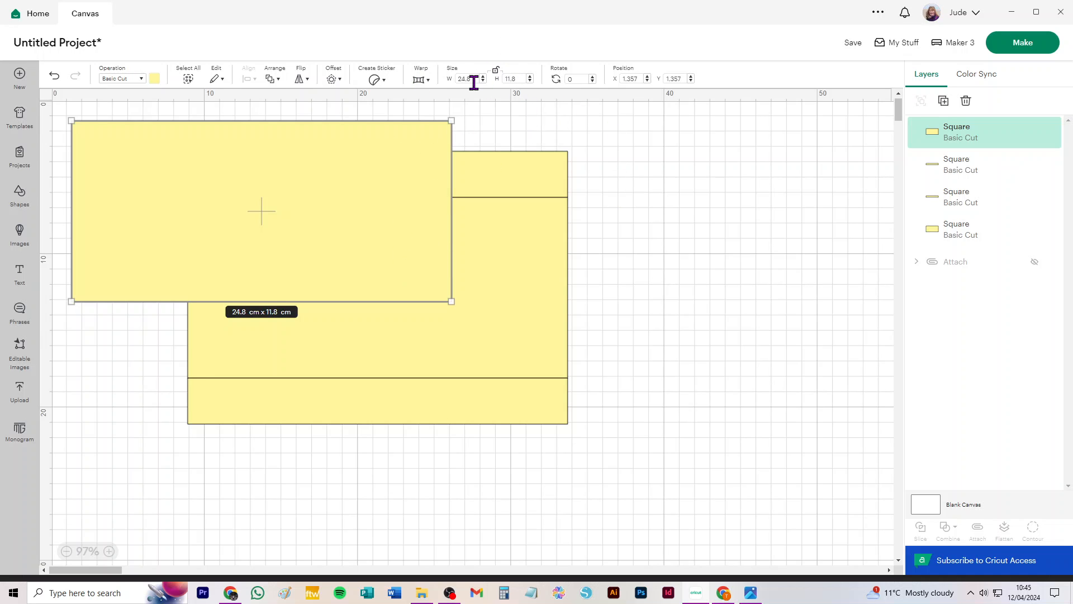
{"action": "type", "text": "3"}
{"action": "key", "text": "Return"}
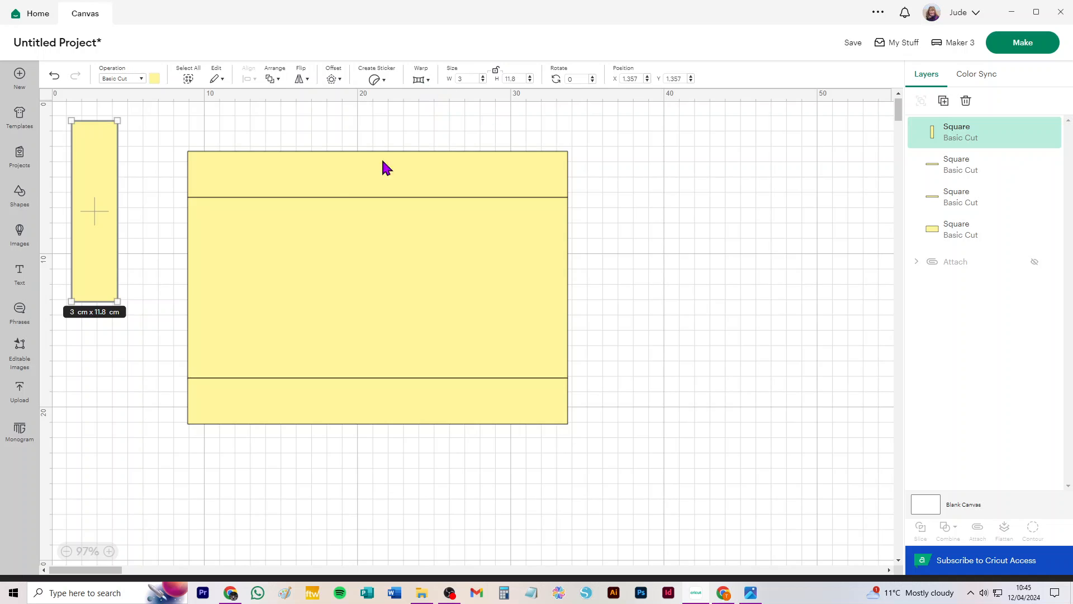
Group the central rectangle with its top and bottom strips.
{"action": "left_click_drag", "start_coordinate": [180, 130], "coordinate": [654, 481]}
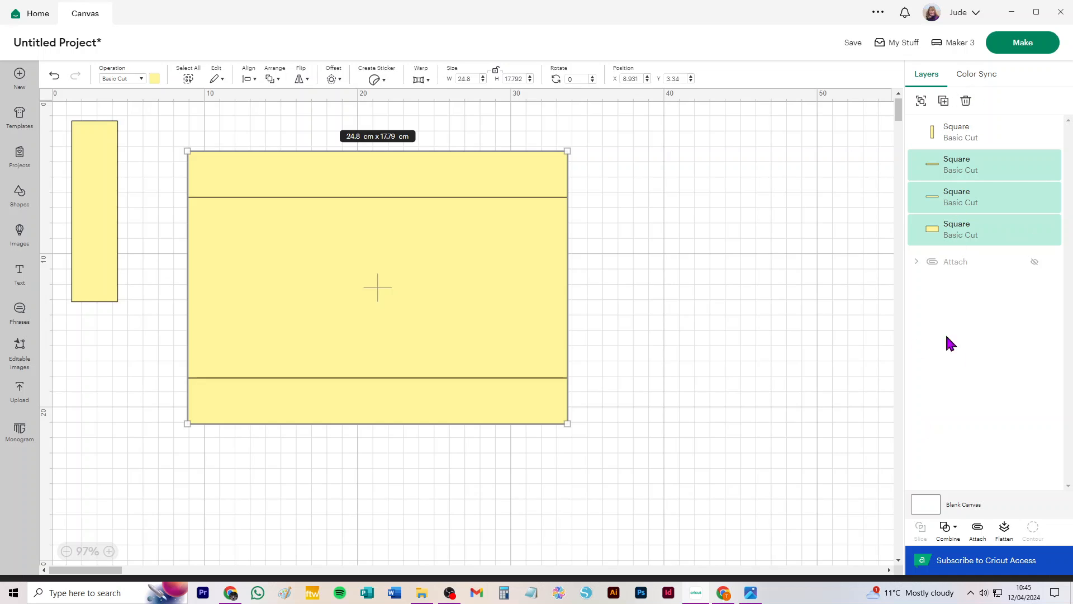
{"action": "left_click", "coordinate": [921, 102]}
{"action": "left_click", "coordinate": [614, 189]}
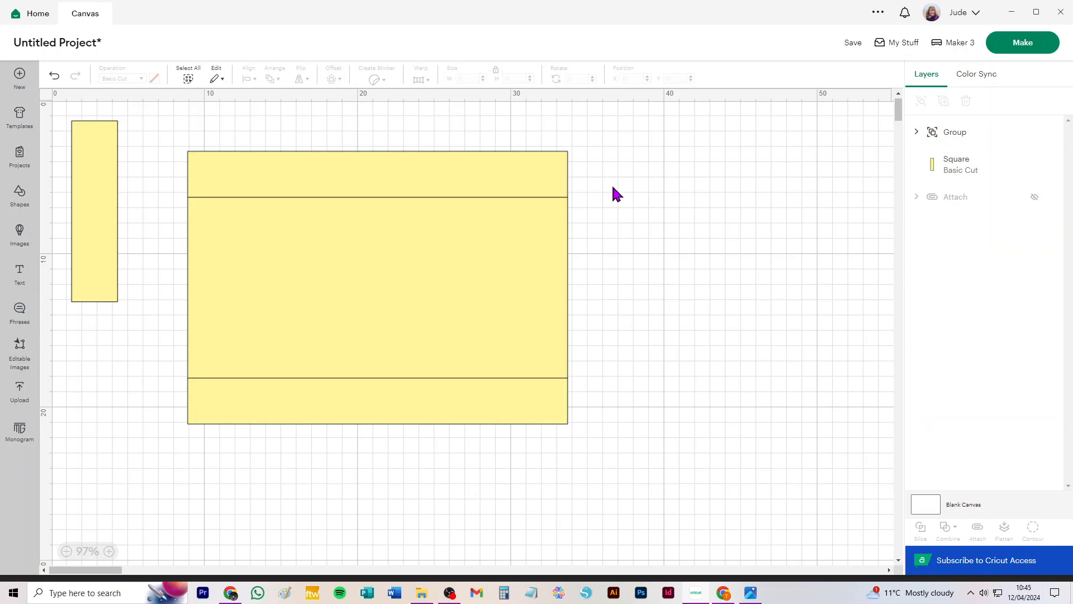
Place the 3 cm side strip against the rectangle's left edge and a duplicate against its right edge.
{"action": "left_click_drag", "start_coordinate": [98, 138], "coordinate": [167, 212]}
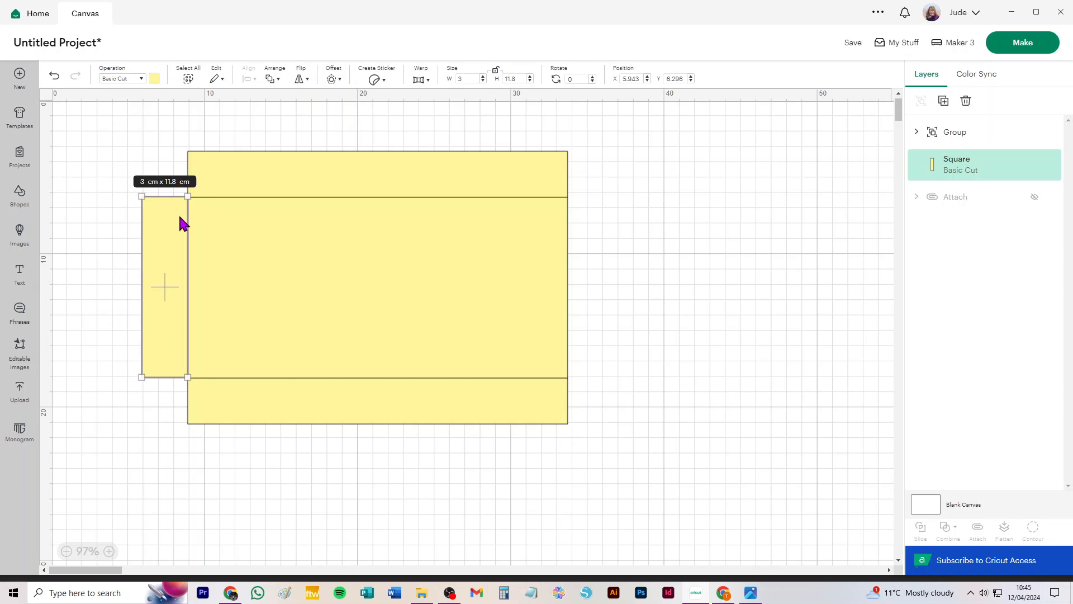
{"action": "key", "text": "ctrl+d"}
{"action": "left_click_drag", "start_coordinate": [112, 179], "coordinate": [589, 235]}
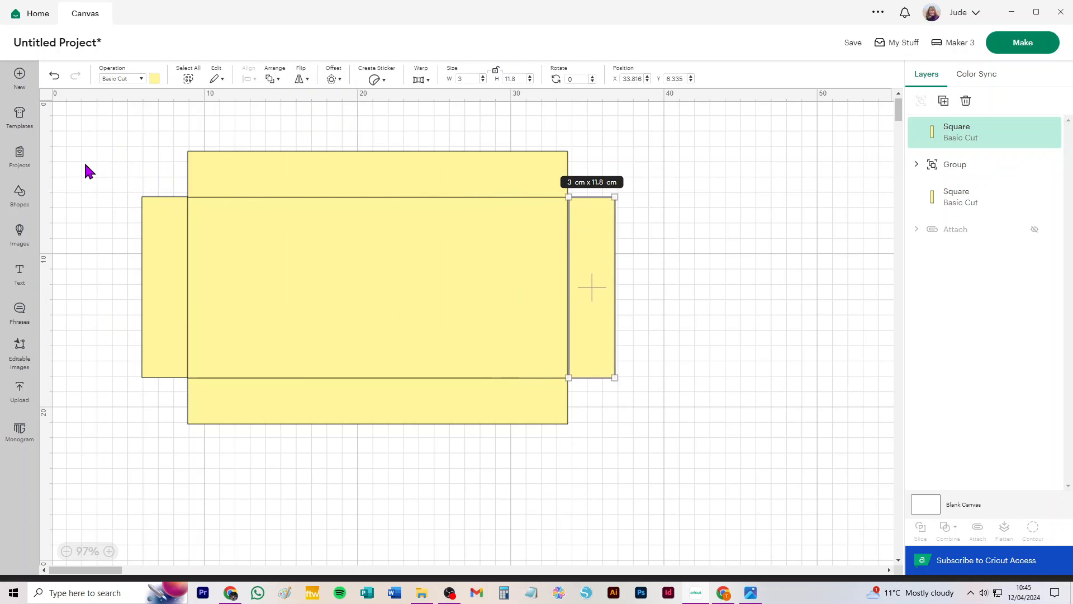
Center the grouped body and the left side strip vertically to each other.
{"action": "left_click_drag", "start_coordinate": [116, 154], "coordinate": [194, 266]}
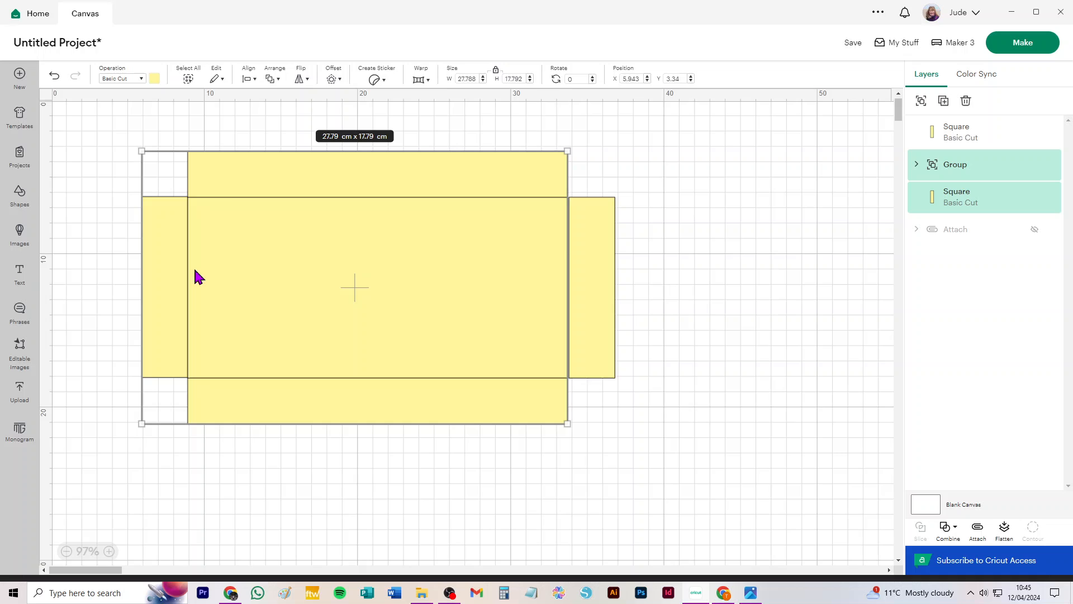
{"action": "left_click", "coordinate": [247, 76]}
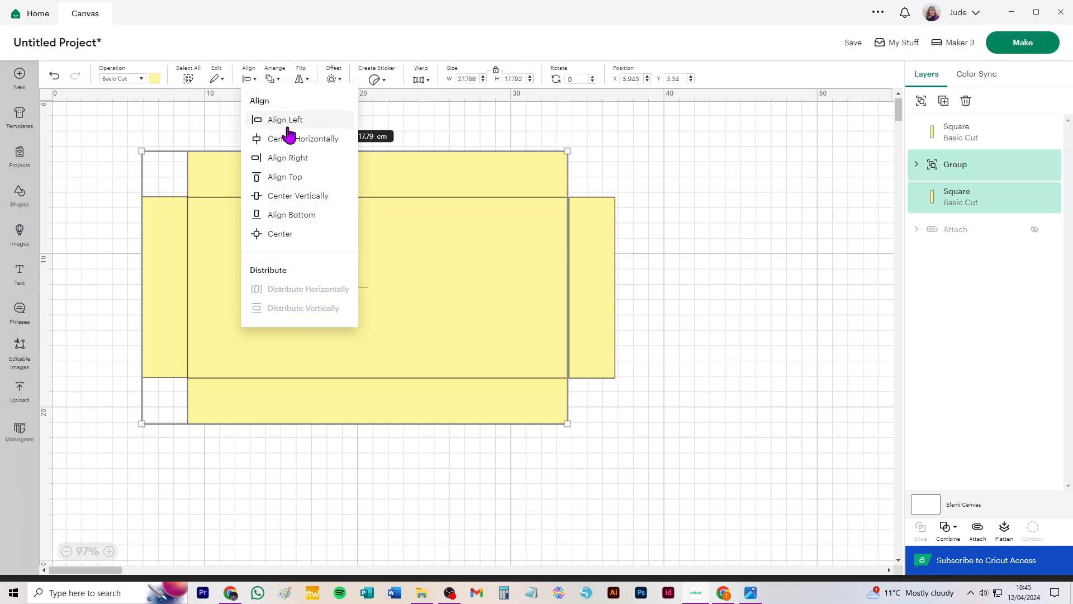
{"action": "left_click", "coordinate": [314, 199]}
{"action": "left_click", "coordinate": [118, 146]}
Inspect the corner where the left side strip meets the body's top strip.
{"action": "scroll", "coordinate": [192, 208], "scroll_direction": "up", "scroll_amount": 5}
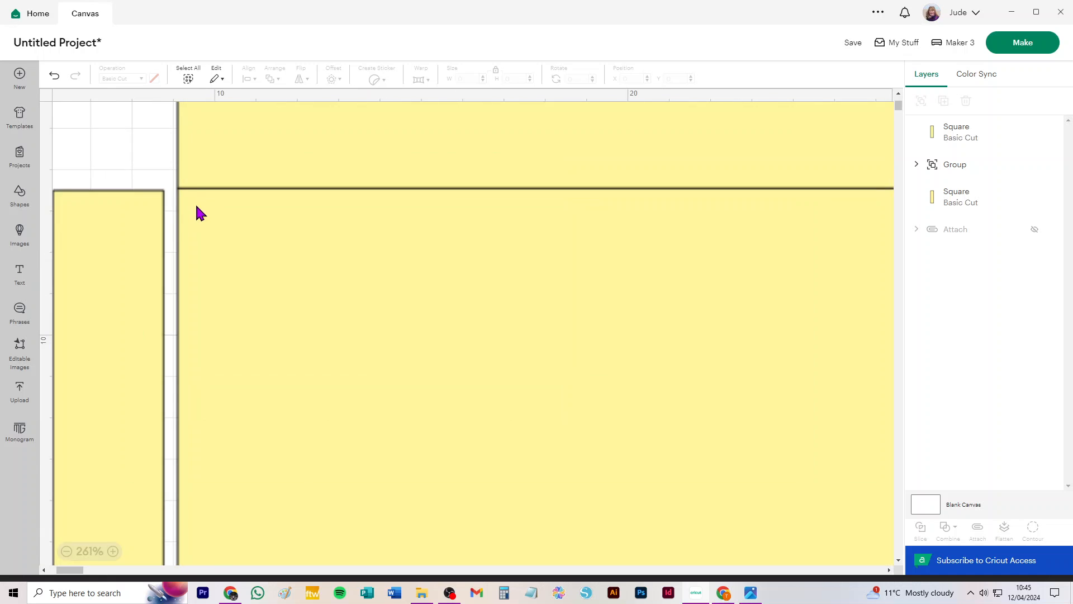
{"action": "scroll", "coordinate": [145, 206], "scroll_direction": "up", "scroll_amount": 5}
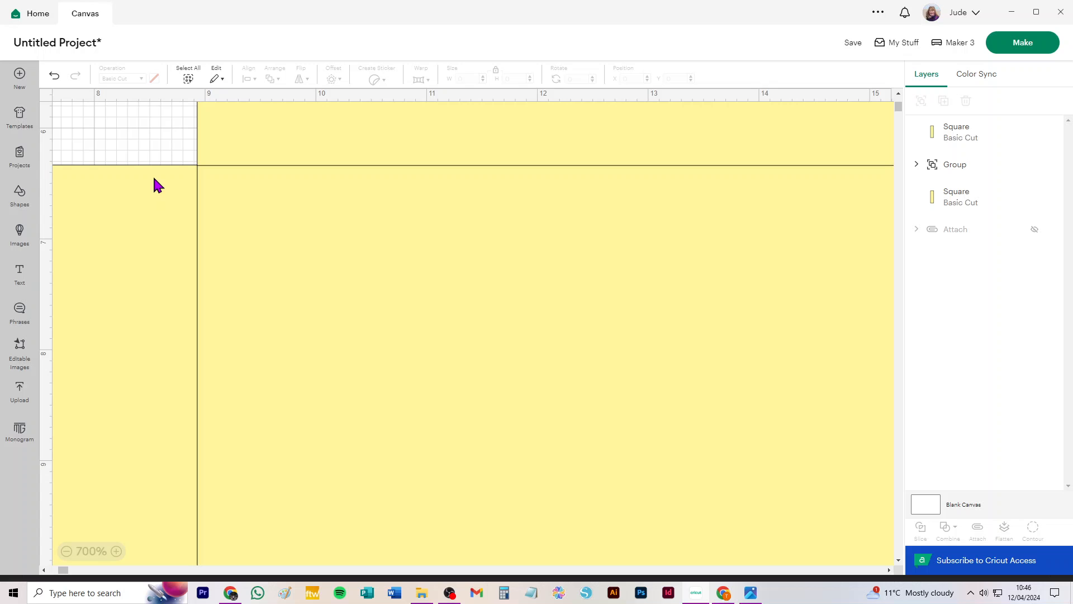
{"action": "left_click", "coordinate": [157, 175]}
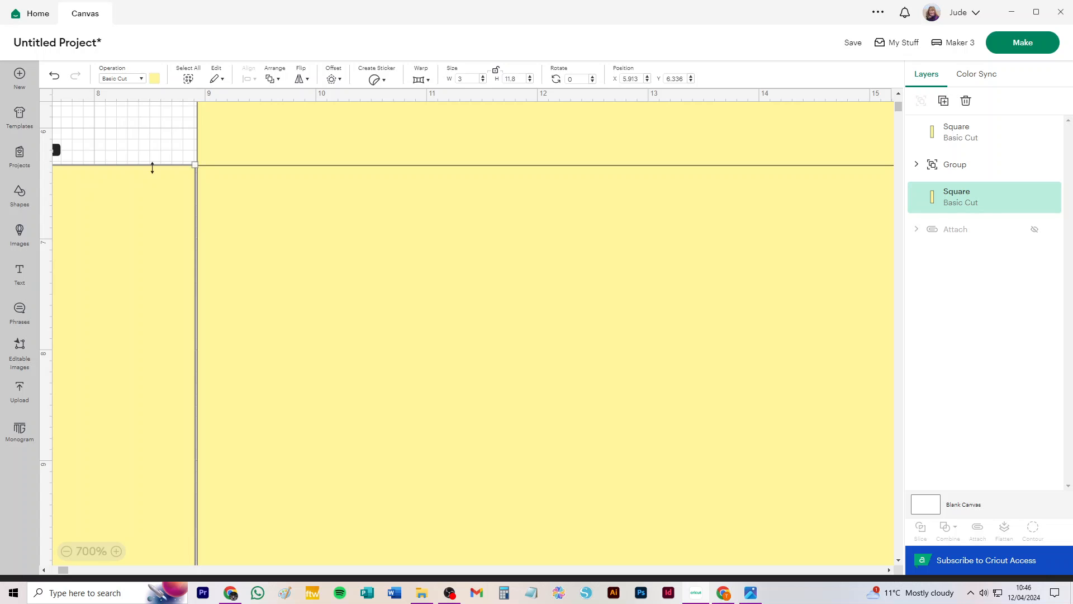
{"action": "left_click", "coordinate": [186, 122]}
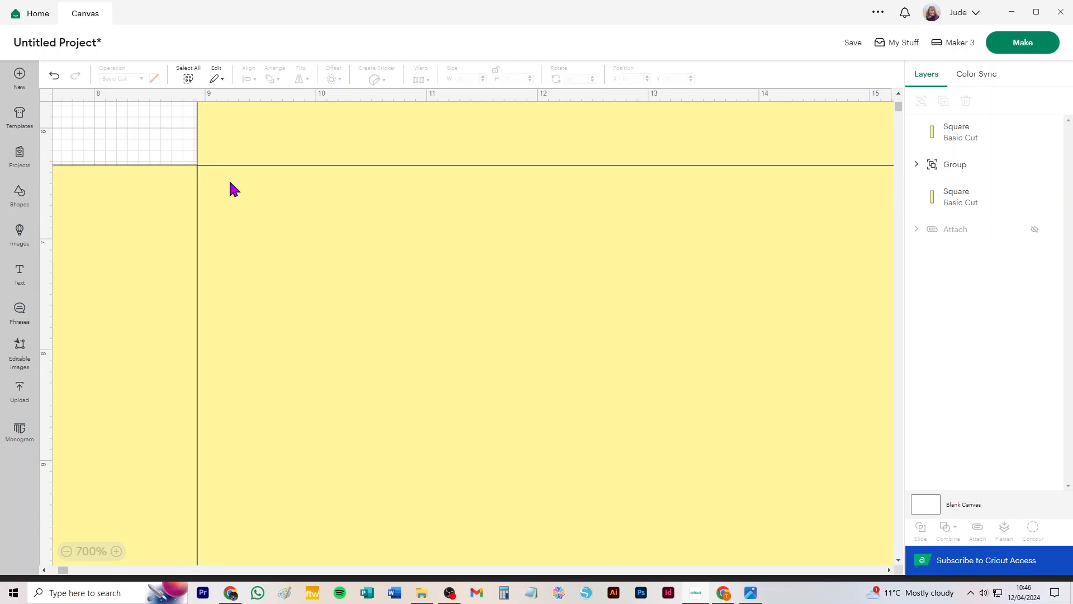
{"action": "scroll", "coordinate": [435, 324], "scroll_direction": "down", "scroll_amount": 10}
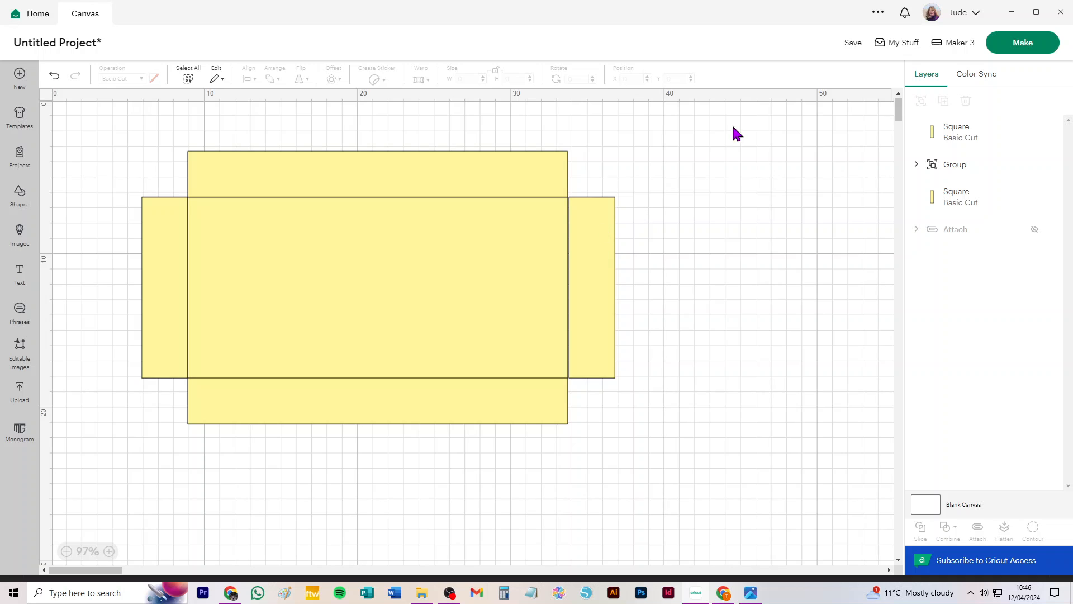
Group the body with the left side strip and center it vertically with the right side strip.
{"action": "left_click_drag", "start_coordinate": [86, 149], "coordinate": [376, 397]}
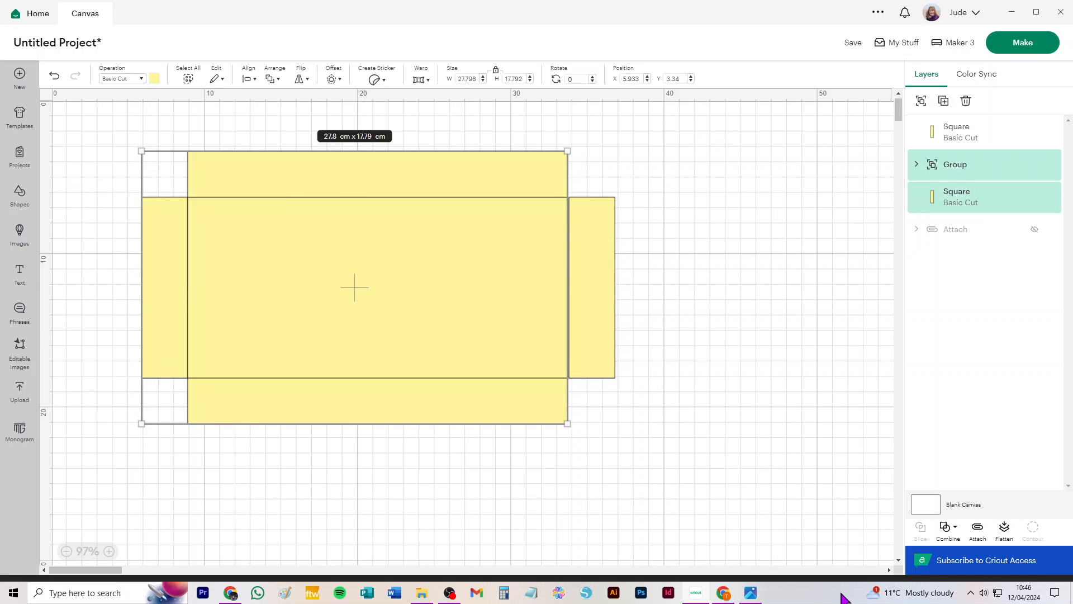
{"action": "left_click", "coordinate": [921, 100]}
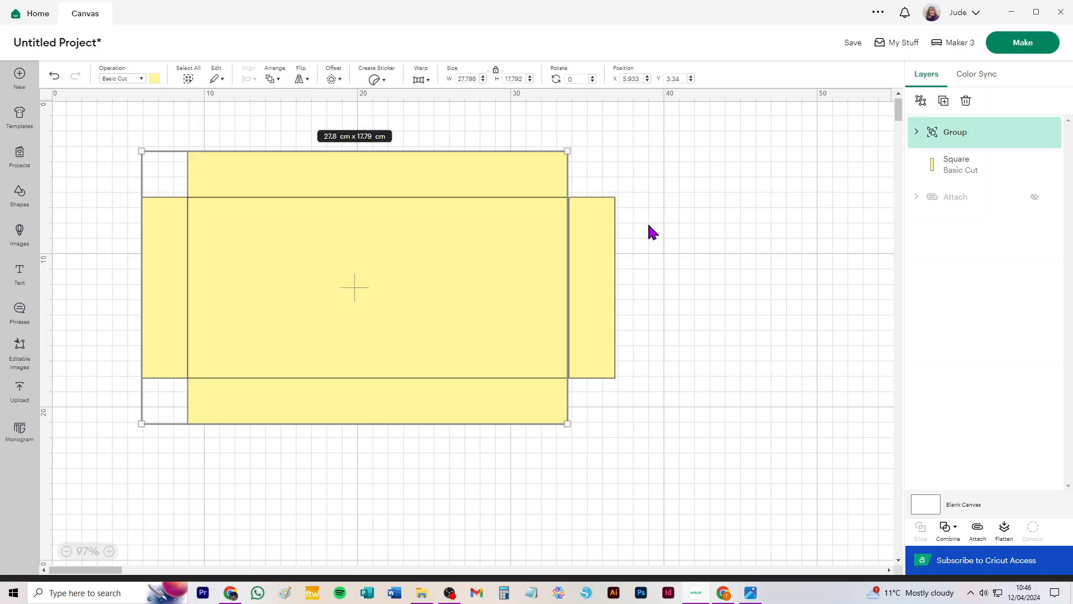
{"action": "left_click", "coordinate": [593, 227], "text": "shift"}
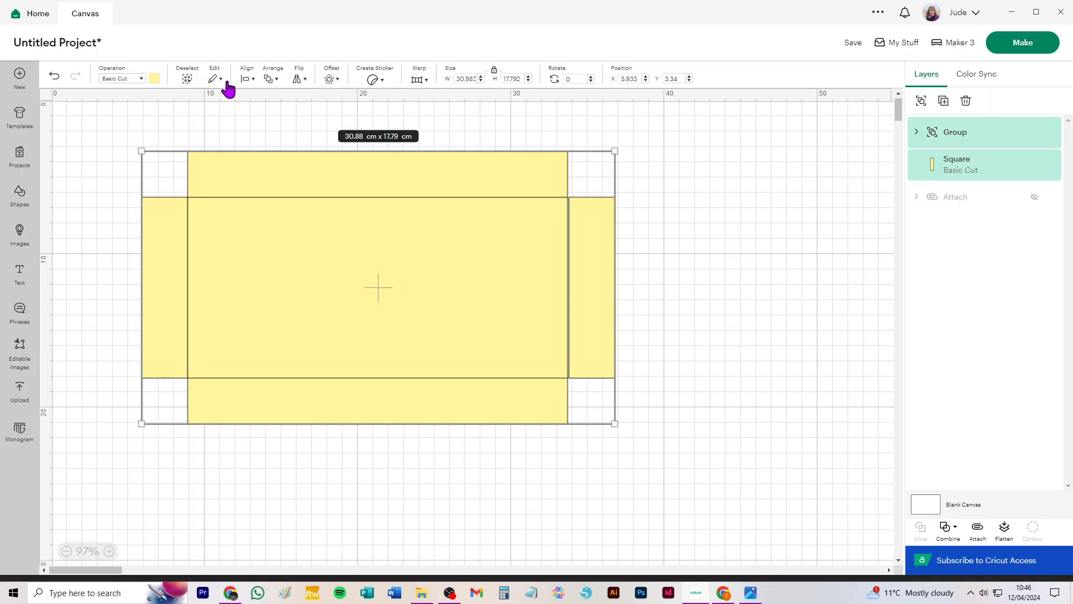
{"action": "left_click", "coordinate": [250, 85]}
{"action": "left_click", "coordinate": [269, 196]}
{"action": "left_click", "coordinate": [693, 210]}
Nudge the right side strip so it sits flush against the body's right edge.
{"action": "scroll", "coordinate": [569, 203], "scroll_direction": "up", "scroll_amount": 4}
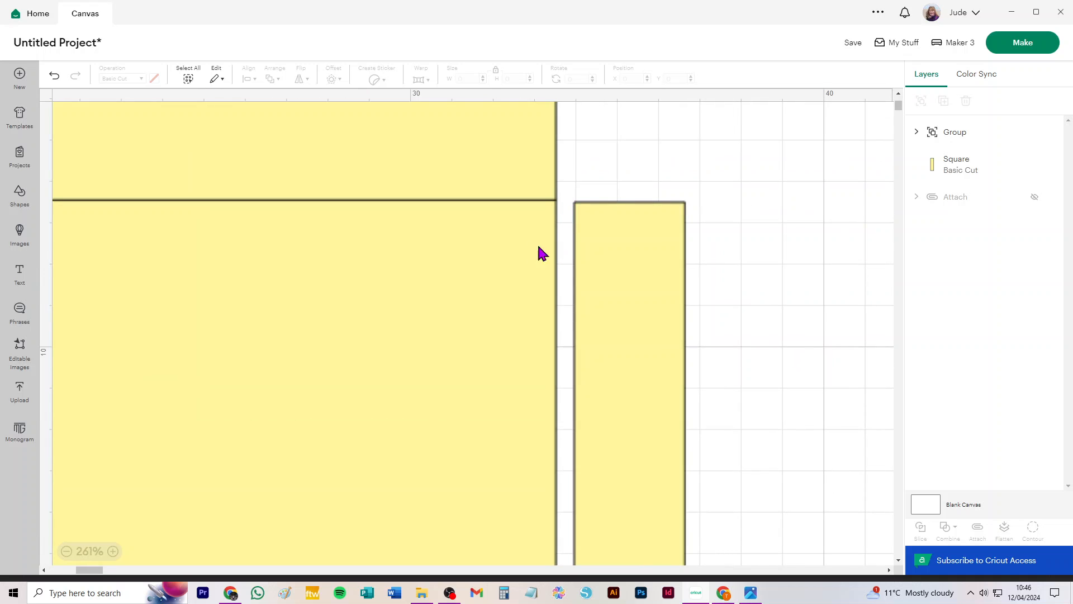
{"action": "scroll", "coordinate": [561, 216], "scroll_direction": "up", "scroll_amount": 3}
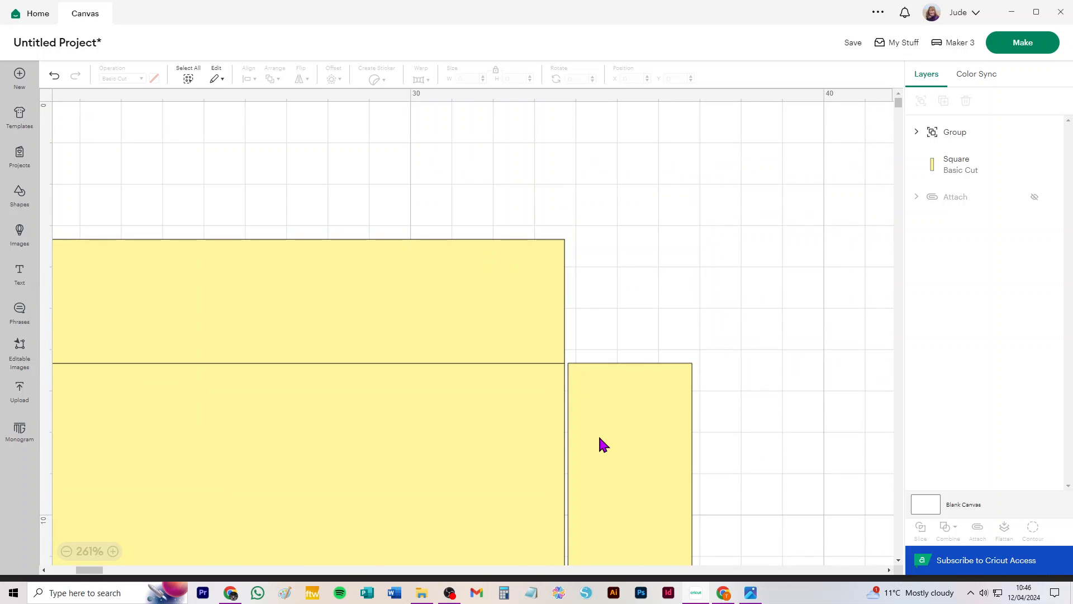
{"action": "scroll", "coordinate": [577, 369], "scroll_direction": "up", "scroll_amount": 5}
{"action": "left_click", "coordinate": [610, 269]}
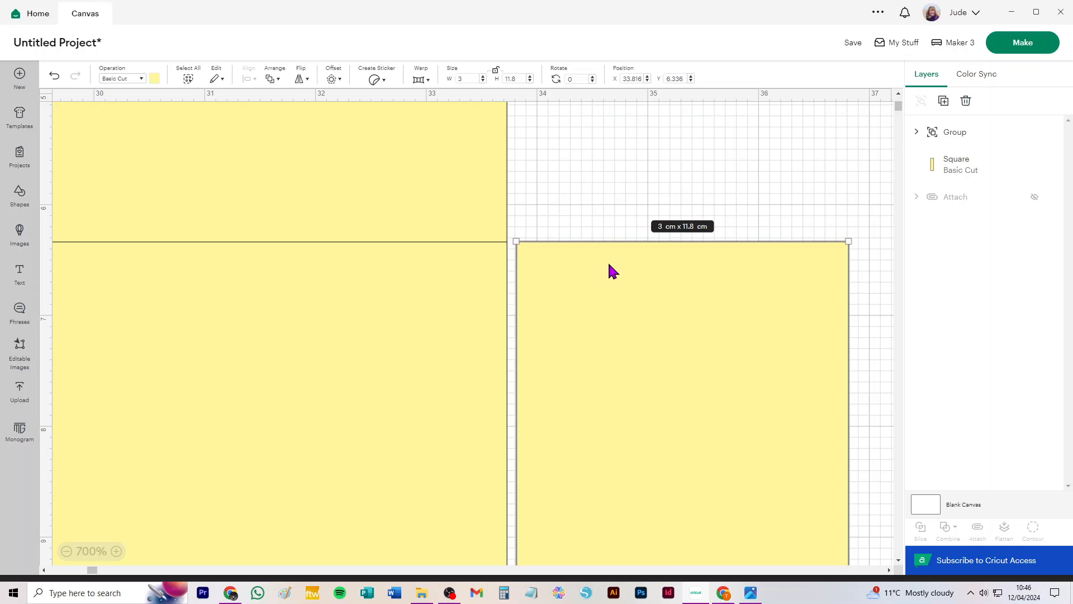
{"action": "key", "text": "Left"}
{"action": "key", "text": "Left"}
{"action": "key", "text": "Left"}
{"action": "key", "text": "Left"}
{"action": "key", "text": "Left"}
{"action": "key", "text": "Left"}
{"action": "key", "text": "Left"}
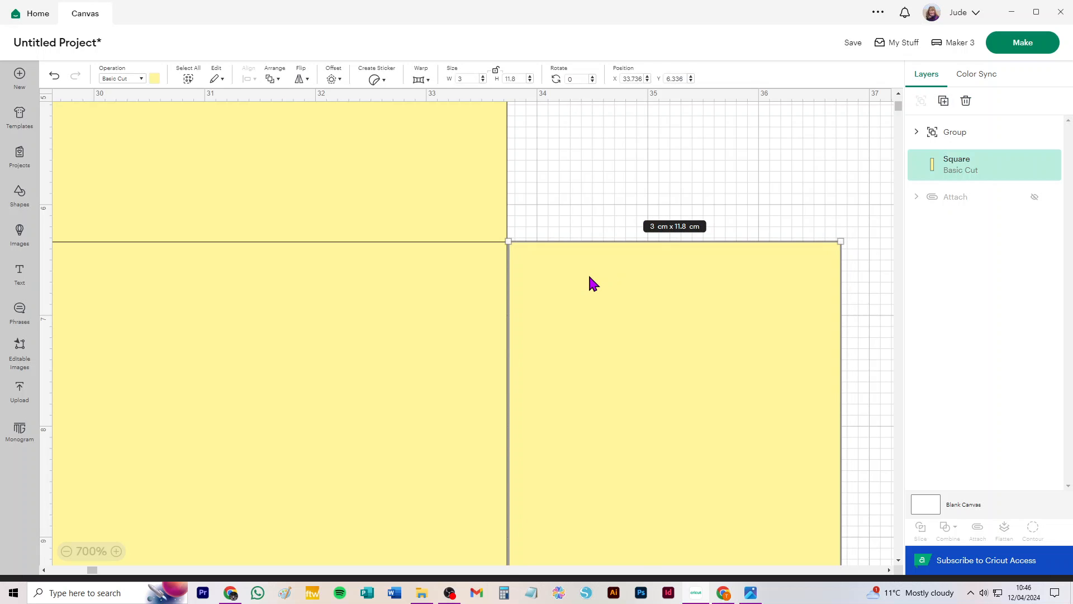
{"action": "key", "text": "Right"}
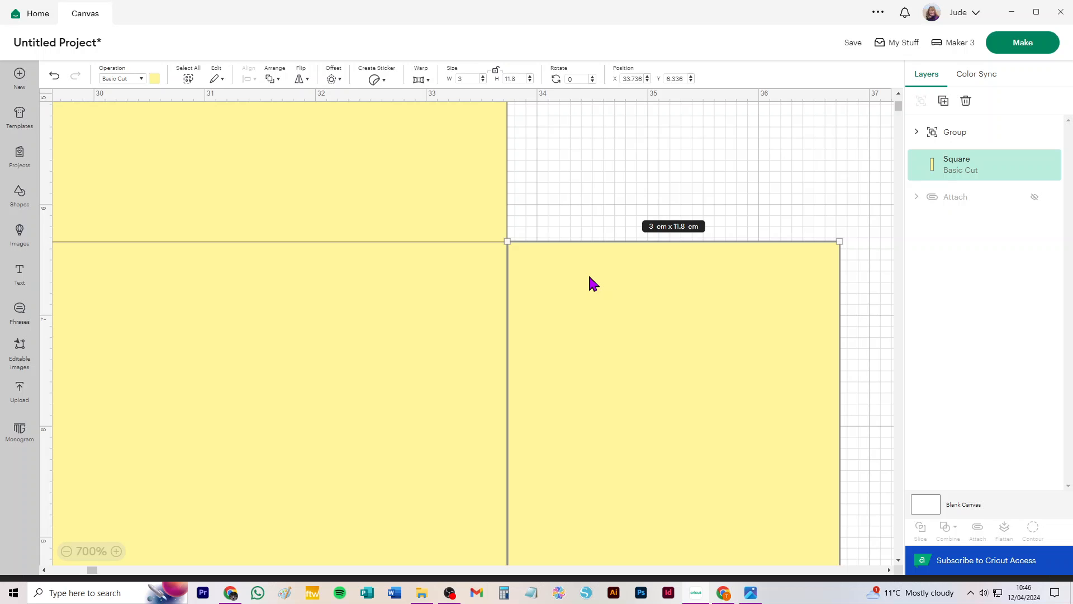
{"action": "left_click", "coordinate": [546, 199]}
{"action": "scroll", "coordinate": [419, 258], "scroll_direction": "down", "scroll_amount": 3}
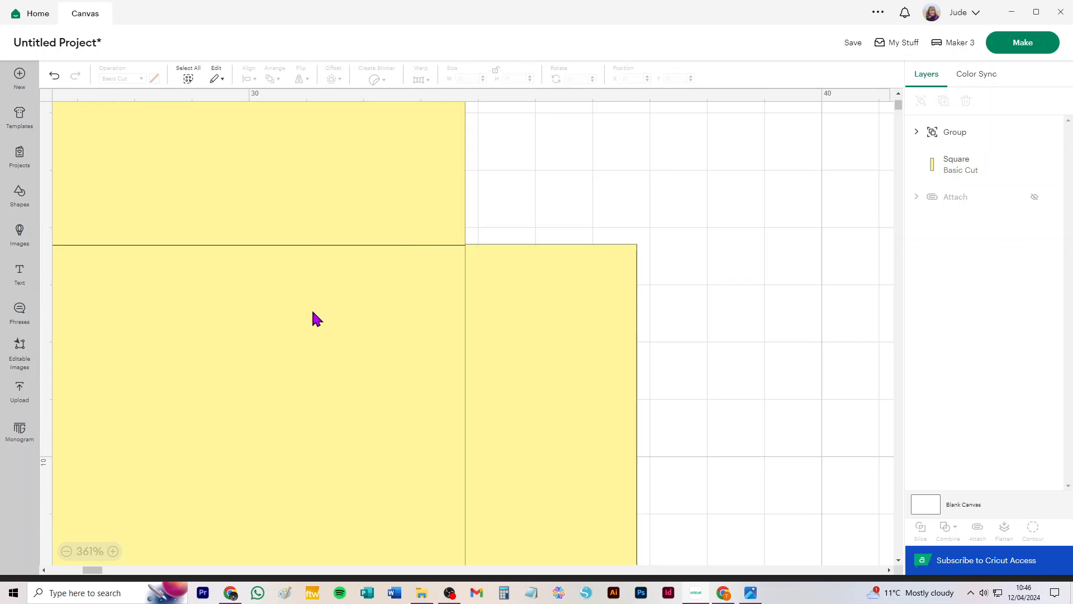
{"action": "scroll", "coordinate": [313, 319], "scroll_direction": "down", "scroll_amount": 5}
Select all pieces of the box net and group them together.
{"action": "left_click", "coordinate": [166, 387]}
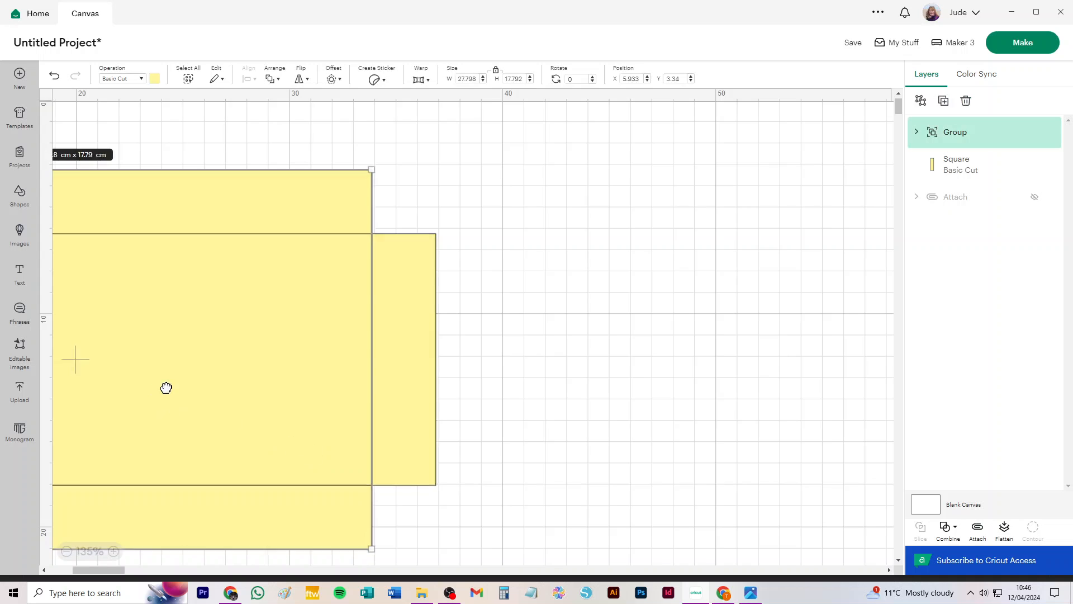
{"action": "left_click_drag", "start_coordinate": [166, 388], "coordinate": [412, 369]}
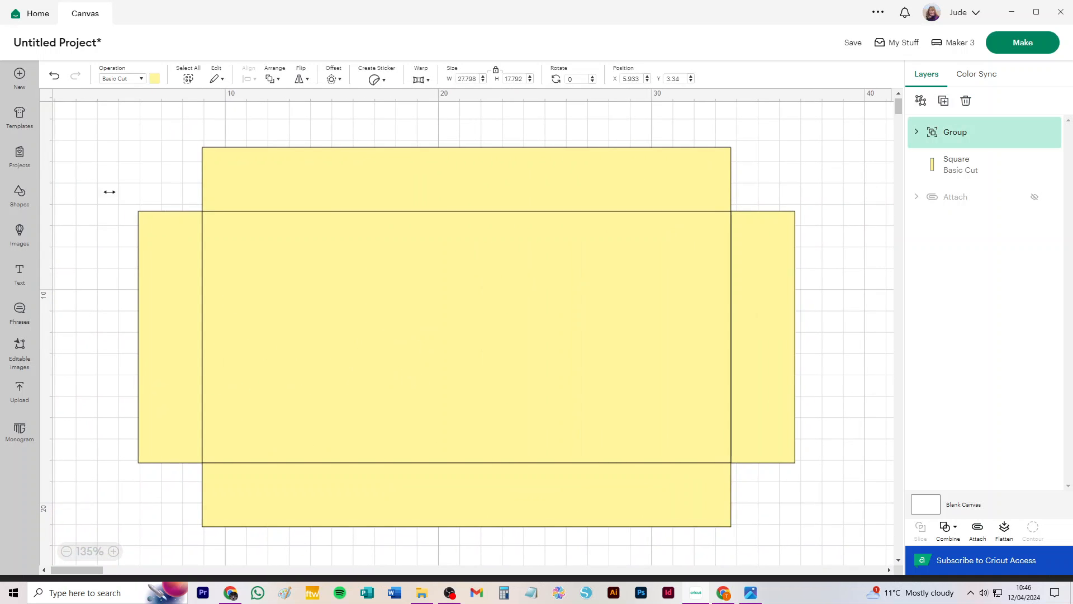
{"action": "left_click_drag", "start_coordinate": [110, 134], "coordinate": [855, 556]}
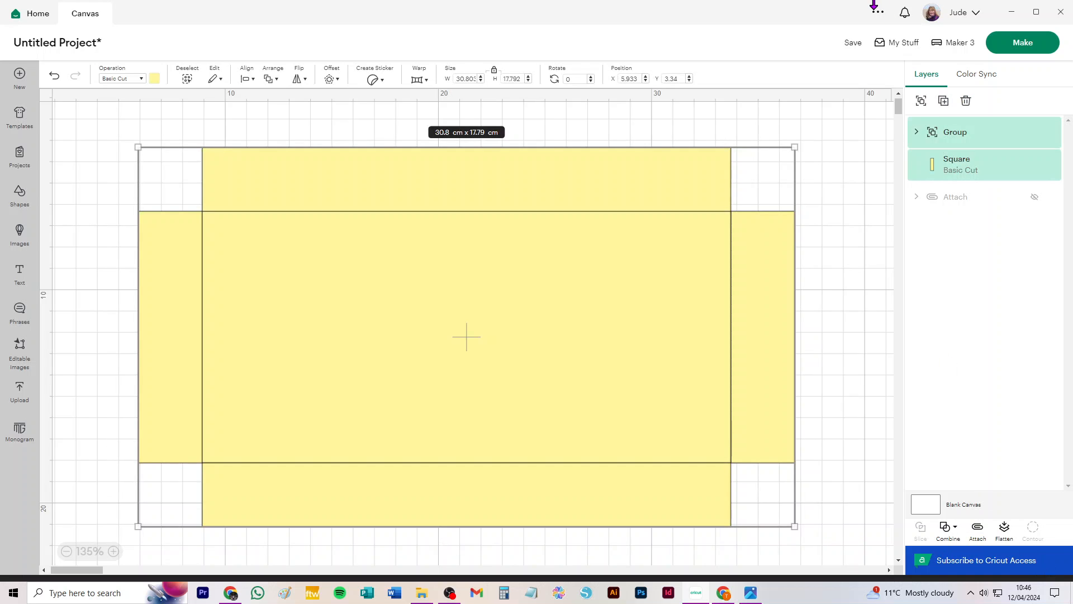
{"action": "left_click", "coordinate": [922, 102]}
{"action": "left_click", "coordinate": [833, 150]}
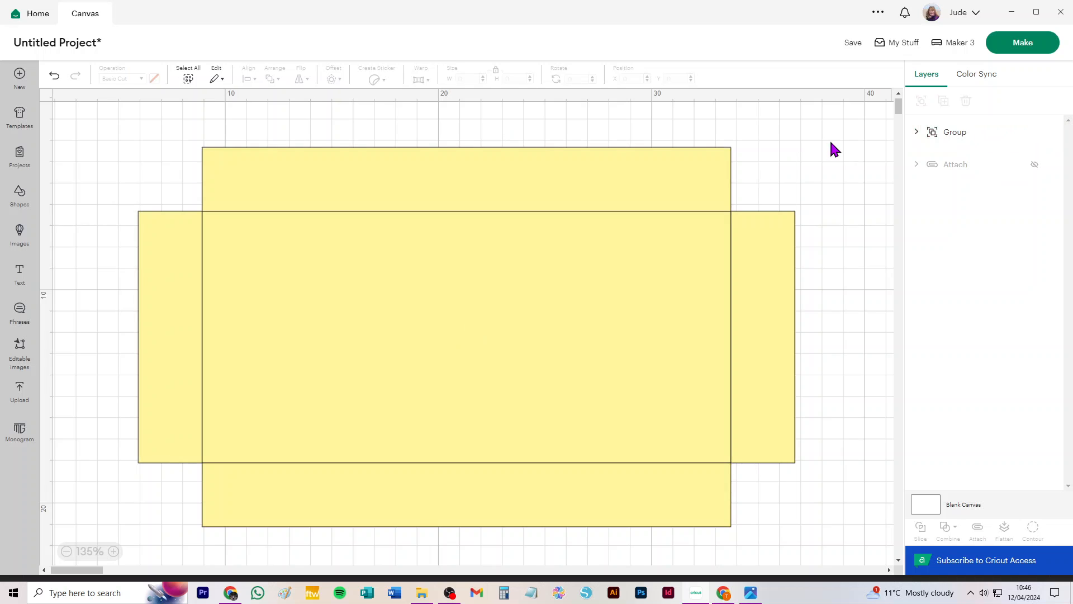
Paste a copy of the grouped box net and place it below the original.
{"action": "left_click_drag", "start_coordinate": [696, 319], "coordinate": [632, 296]}
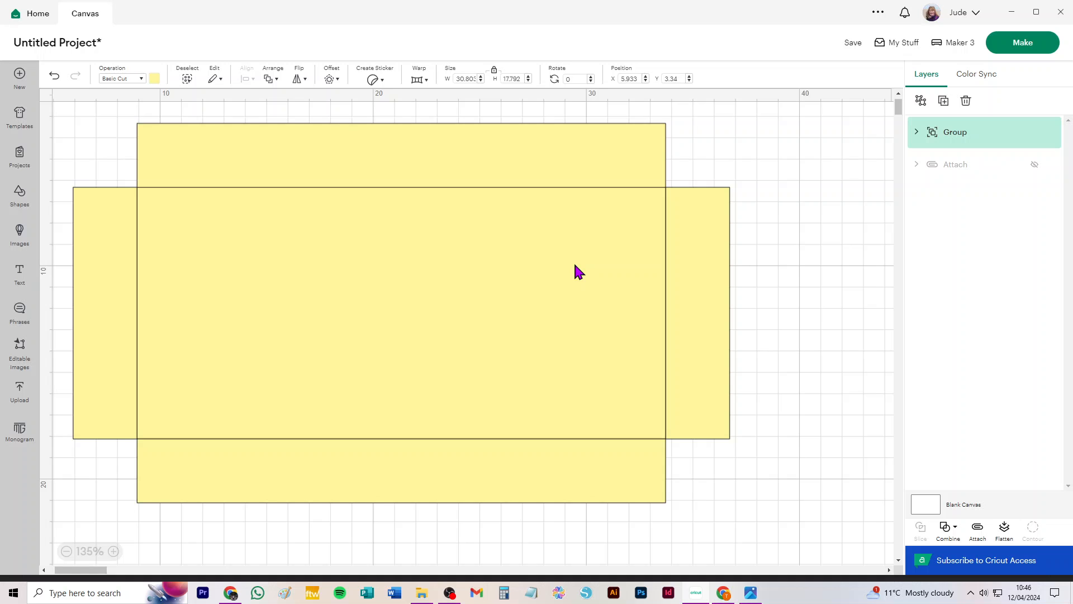
{"action": "key", "text": "ctrl+v"}
{"action": "left_click_drag", "start_coordinate": [239, 231], "coordinate": [567, 369]}
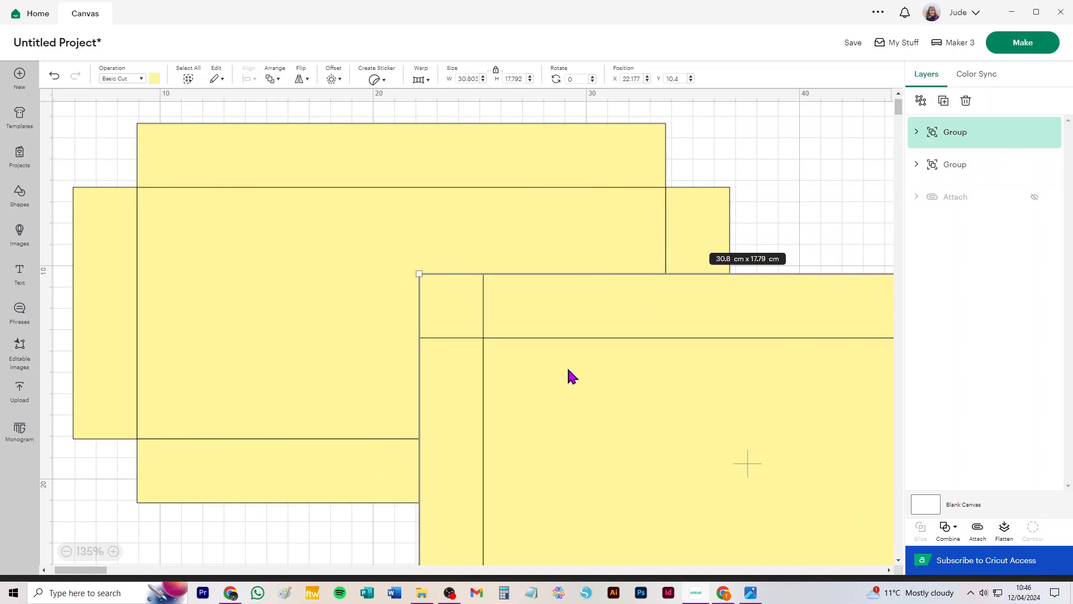
{"action": "scroll", "coordinate": [480, 316], "scroll_direction": "down", "scroll_amount": 3}
{"action": "scroll", "coordinate": [475, 314], "scroll_direction": "down", "scroll_amount": 4}
{"action": "left_click_drag", "start_coordinate": [701, 129], "coordinate": [439, 361]}
{"action": "scroll", "coordinate": [476, 333], "scroll_direction": "down", "scroll_amount": 3}
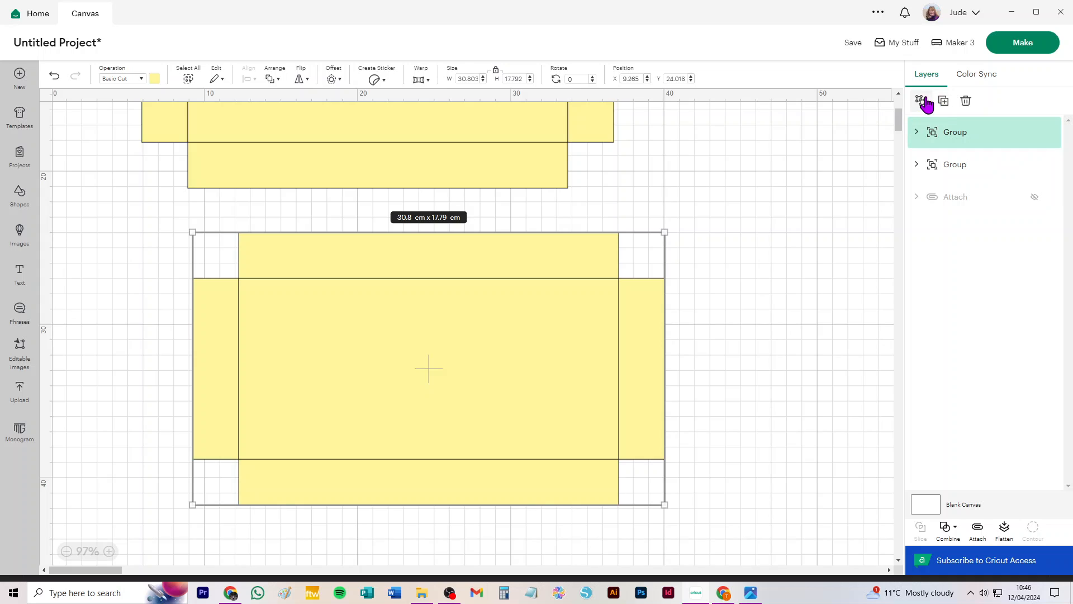
Delete both side strips from the copied net.
{"action": "left_click", "coordinate": [916, 132]}
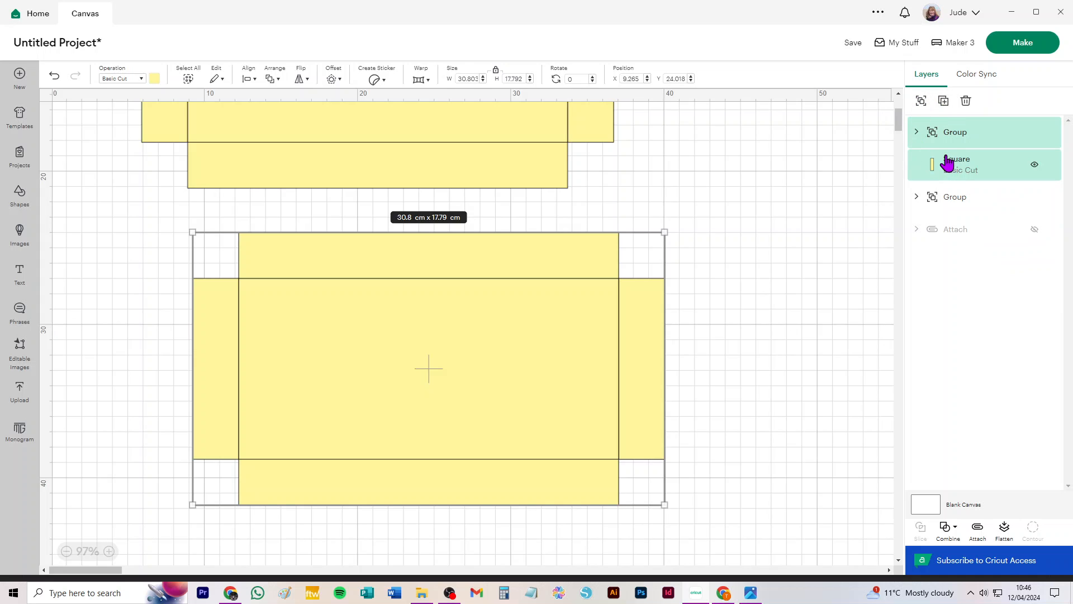
{"action": "left_click", "coordinate": [980, 165]}
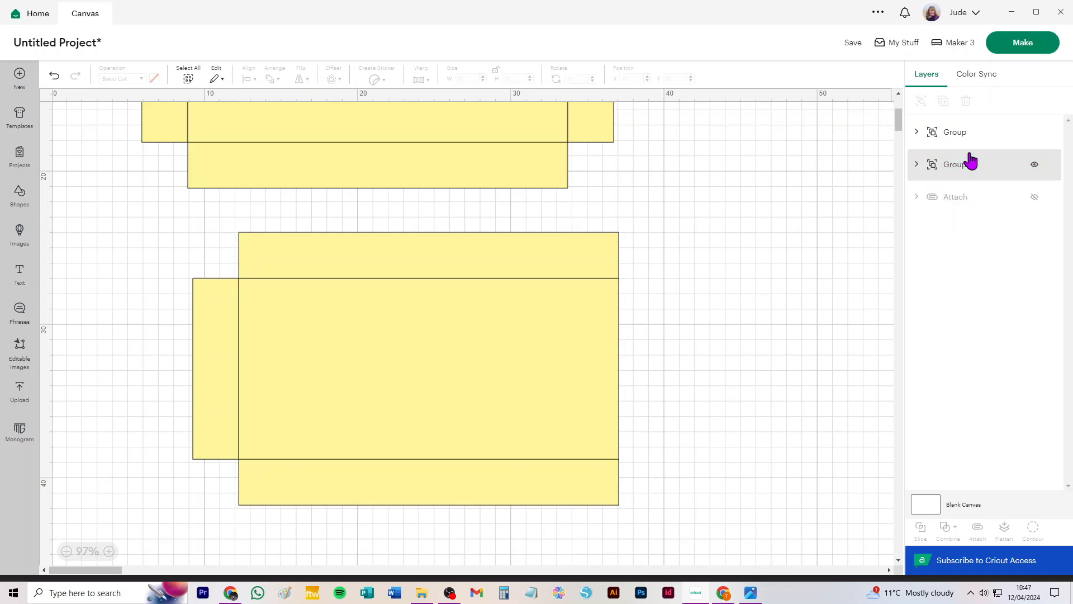
{"action": "left_click", "coordinate": [950, 134]}
{"action": "left_click", "coordinate": [847, 173]}
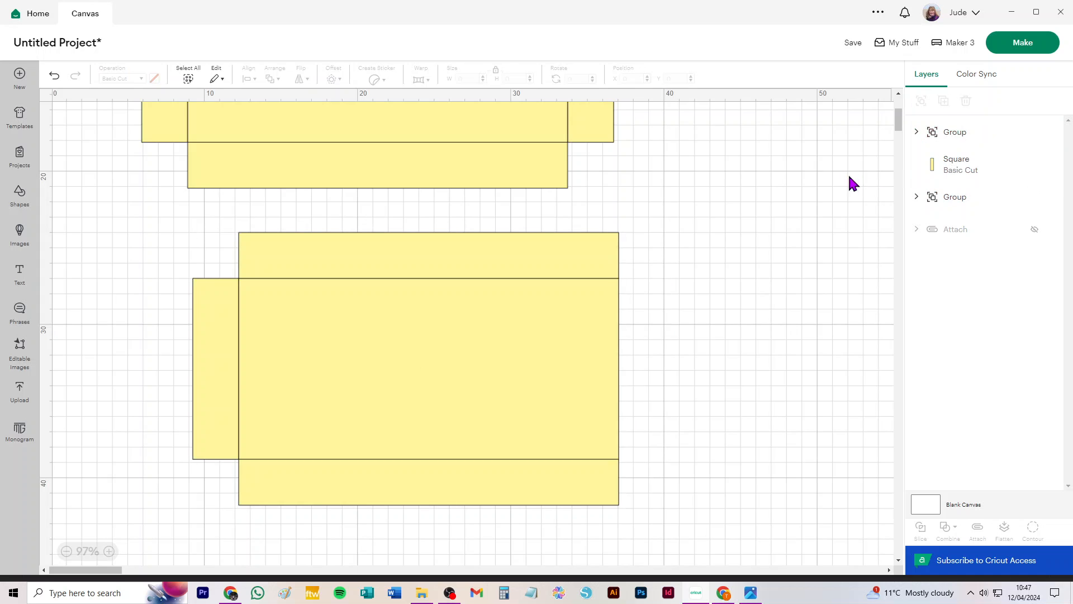
{"action": "left_click", "coordinate": [966, 168]}
{"action": "key", "text": "Delete"}
Ungroup the copy's body and delete its top and bottom strips, leaving only the central rectangle.
{"action": "left_click", "coordinate": [955, 132]}
{"action": "left_click", "coordinate": [920, 102]}
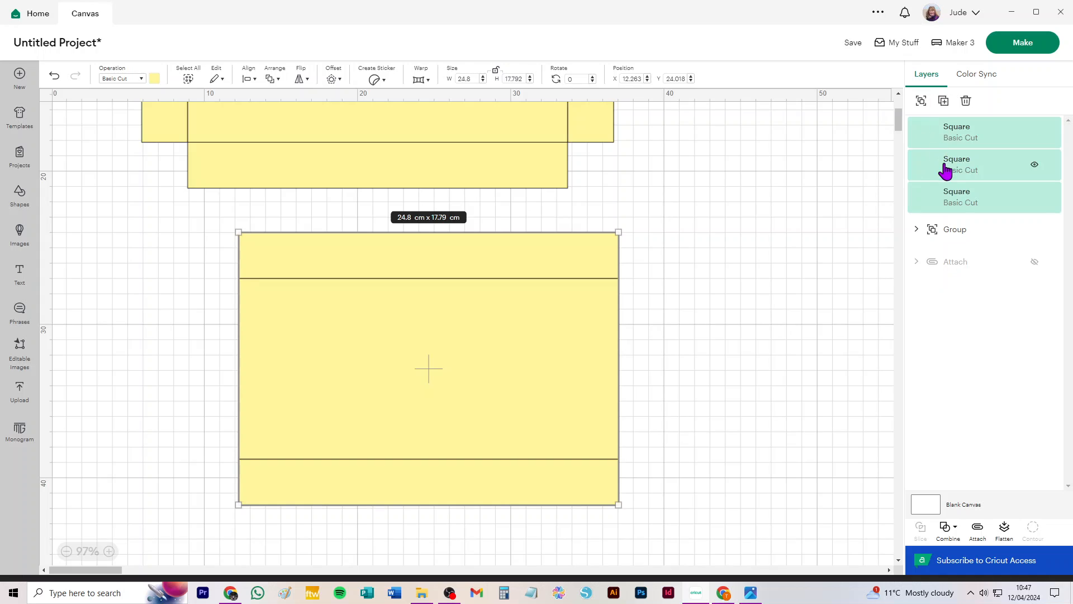
{"action": "left_click", "coordinate": [992, 166]}
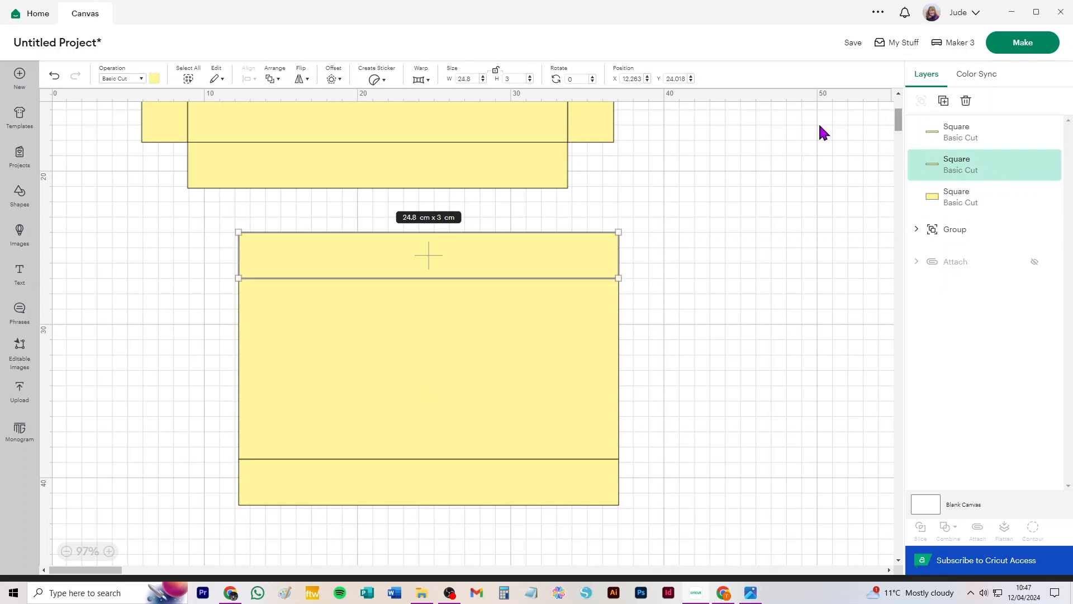
{"action": "left_click", "coordinate": [818, 121]}
{"action": "left_click", "coordinate": [991, 143]}
{"action": "left_click", "coordinate": [987, 162], "text": "shift"}
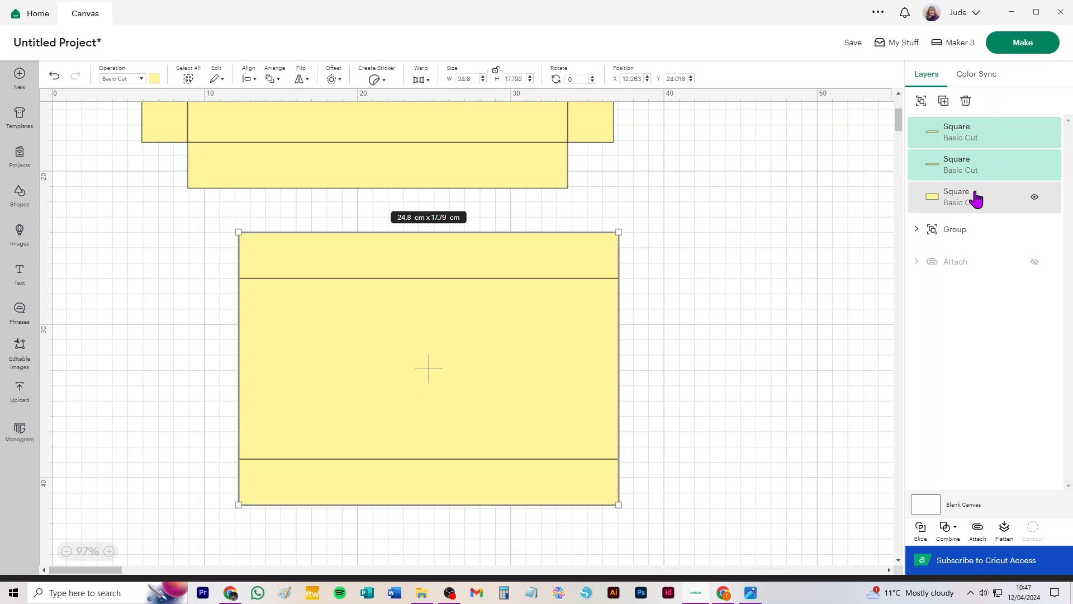
{"action": "key", "text": "Delete"}
Change the remaining 24.8 x 11.8 cm rectangle's operation to Score.
{"action": "left_click", "coordinate": [488, 313]}
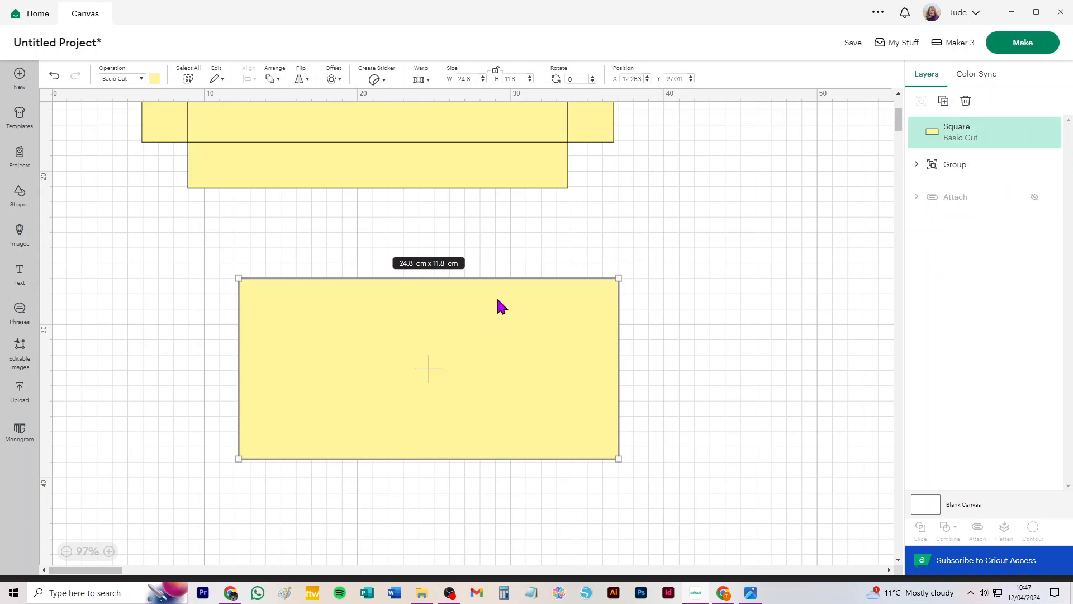
{"action": "left_click", "coordinate": [121, 79]}
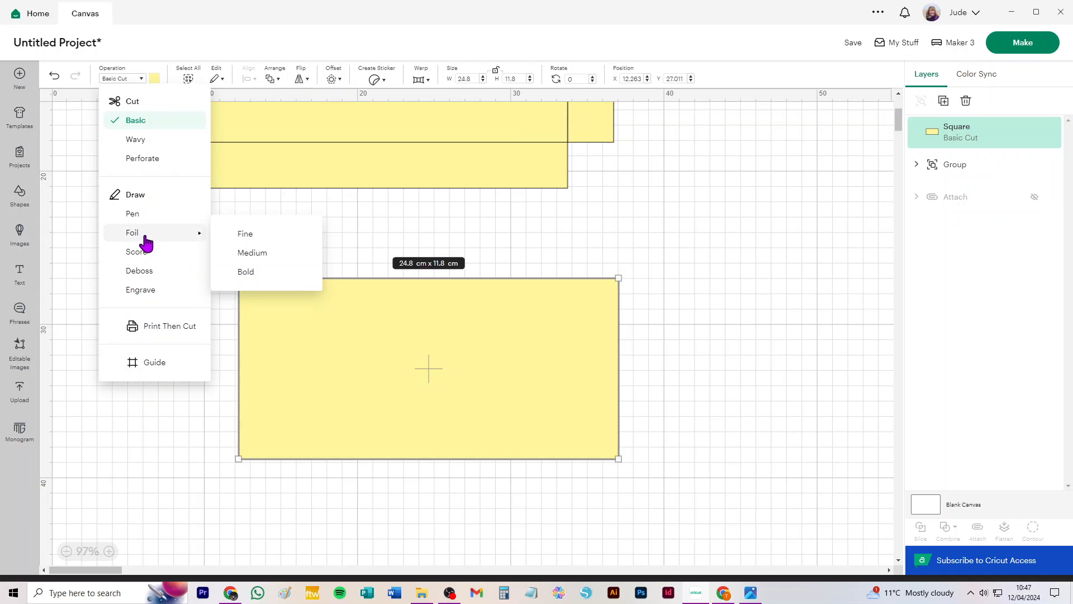
{"action": "left_click", "coordinate": [143, 252]}
{"action": "left_click", "coordinate": [688, 262]}
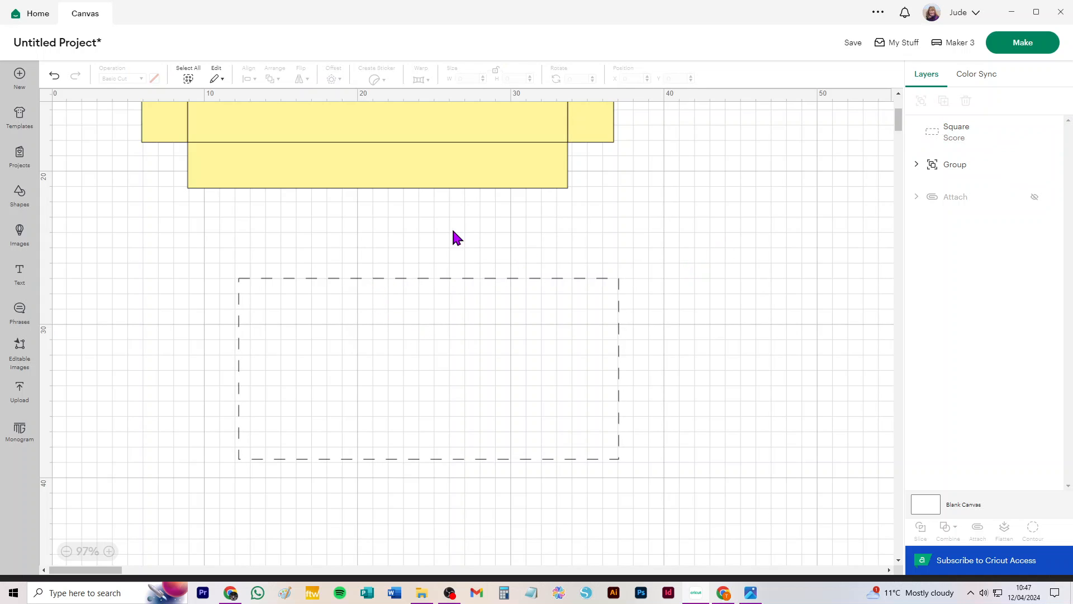
Move the score rectangle beside the box net, to its right.
{"action": "scroll", "coordinate": [439, 211], "scroll_direction": "down", "scroll_amount": 3}
{"action": "scroll", "coordinate": [438, 210], "scroll_direction": "down", "scroll_amount": 5}
{"action": "scroll", "coordinate": [436, 214], "scroll_direction": "up", "scroll_amount": 12}
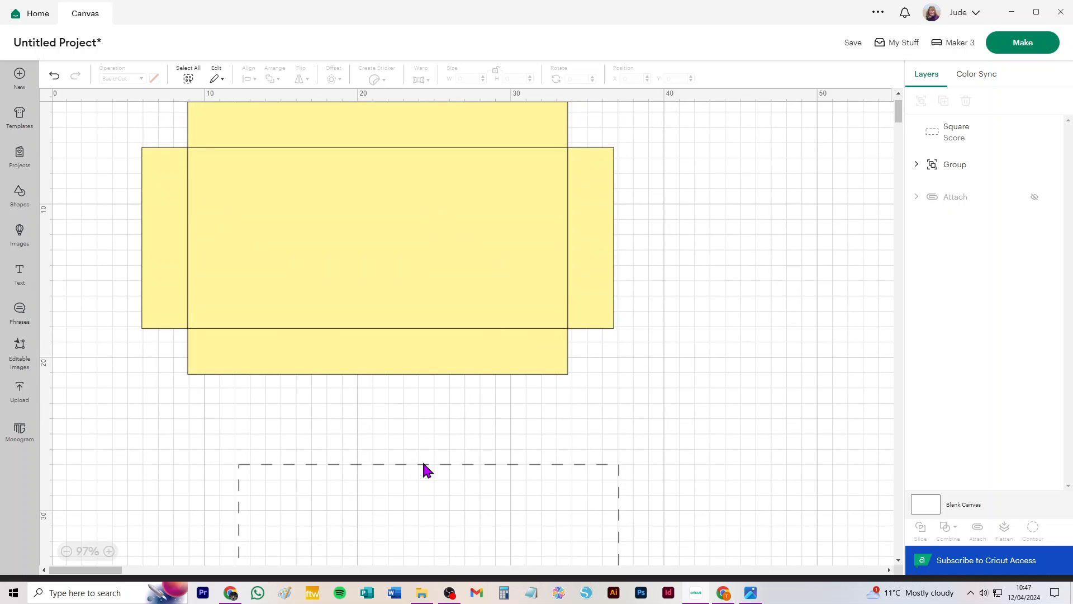
{"action": "left_click_drag", "start_coordinate": [425, 462], "coordinate": [548, 374]}
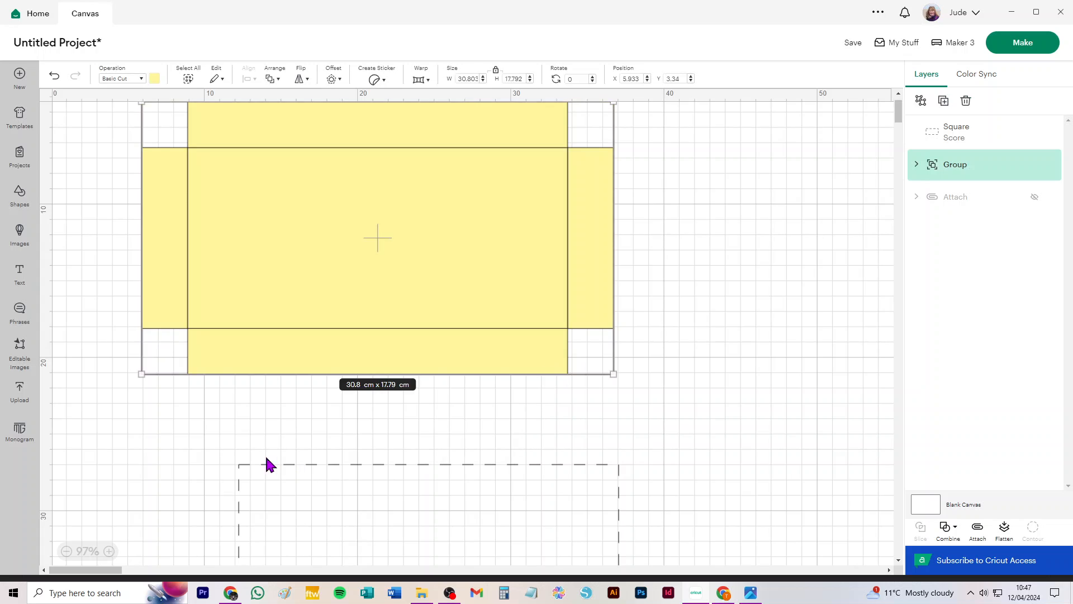
{"action": "left_click_drag", "start_coordinate": [232, 427], "coordinate": [342, 493]}
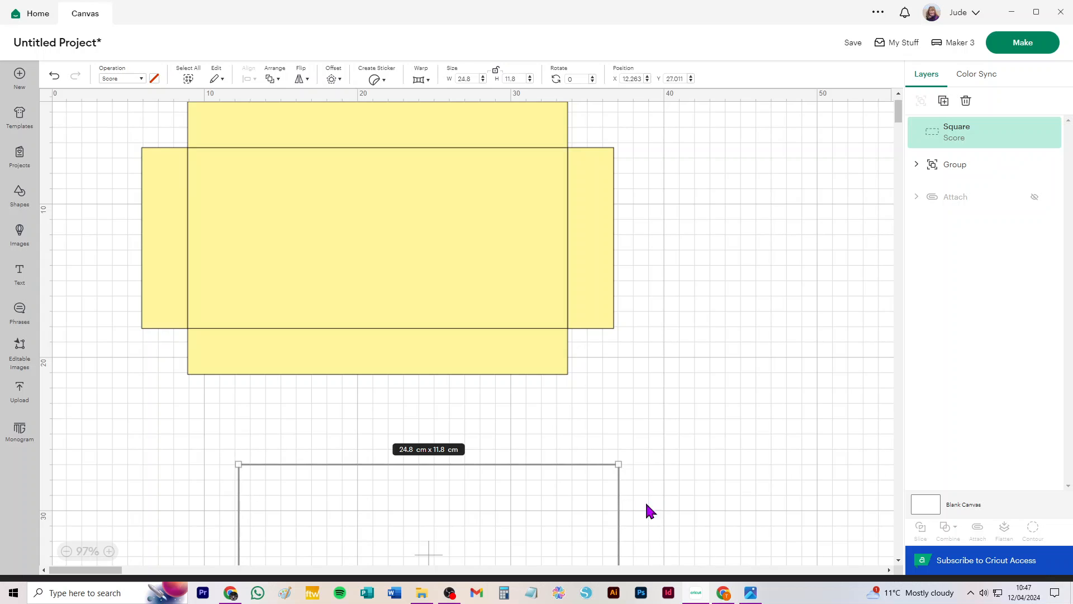
{"action": "scroll", "coordinate": [480, 469], "scroll_direction": "down", "scroll_amount": 3}
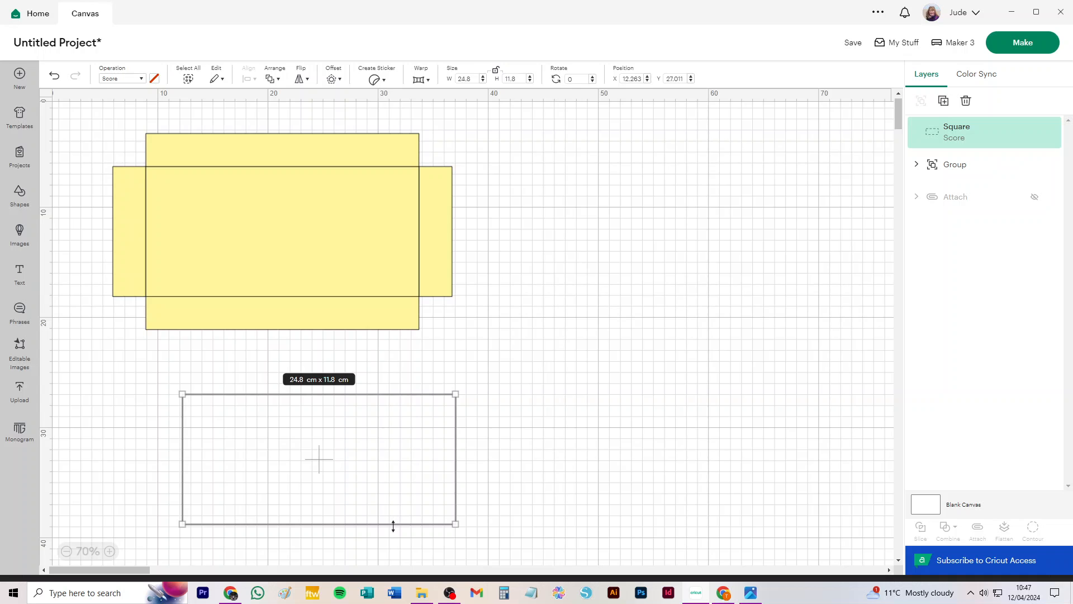
{"action": "left_click_drag", "start_coordinate": [385, 445], "coordinate": [713, 211]}
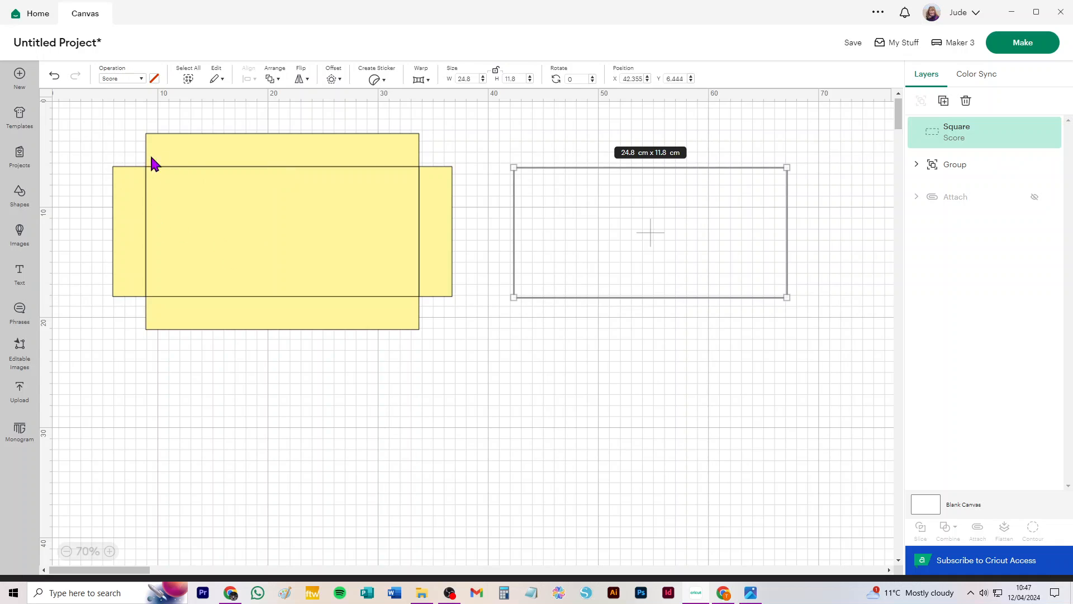
Try uniting the grouped box net into one shape, and undo the unite.
{"action": "left_click_drag", "start_coordinate": [90, 122], "coordinate": [484, 375]}
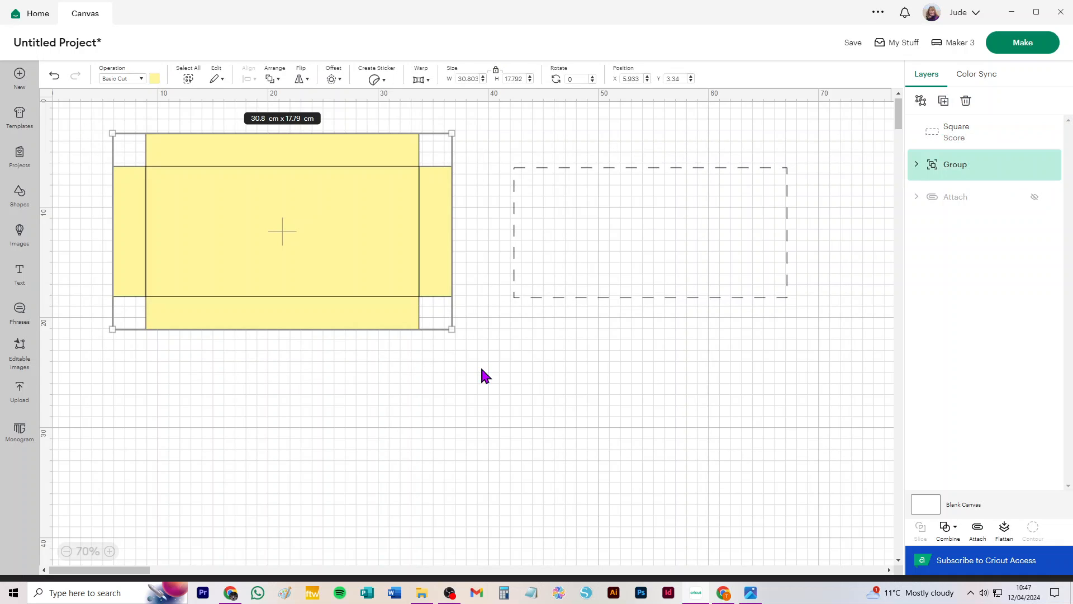
{"action": "left_click", "coordinate": [950, 529]}
{"action": "left_click", "coordinate": [978, 447]}
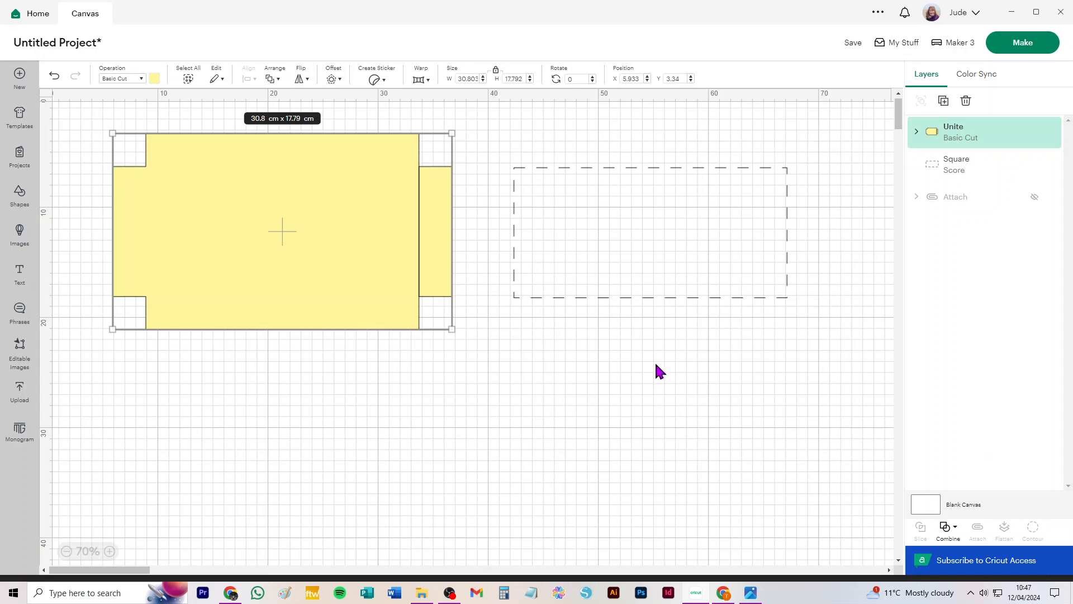
{"action": "left_click", "coordinate": [55, 75]}
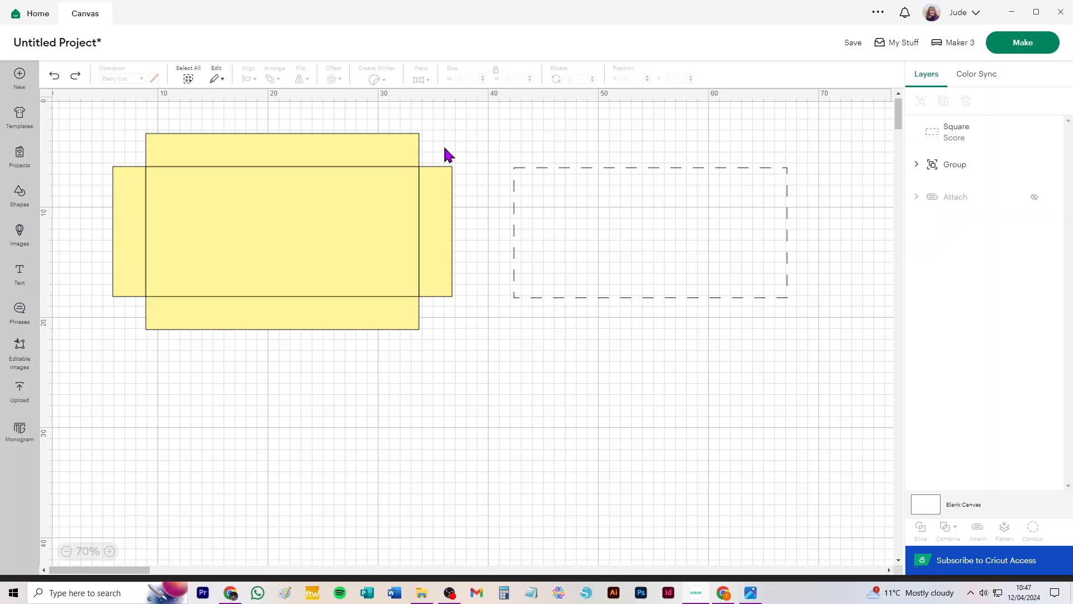
Ungroup the box net and unite all its rectangles, including the side strip, into one cut shape.
{"action": "left_click", "coordinate": [445, 176]}
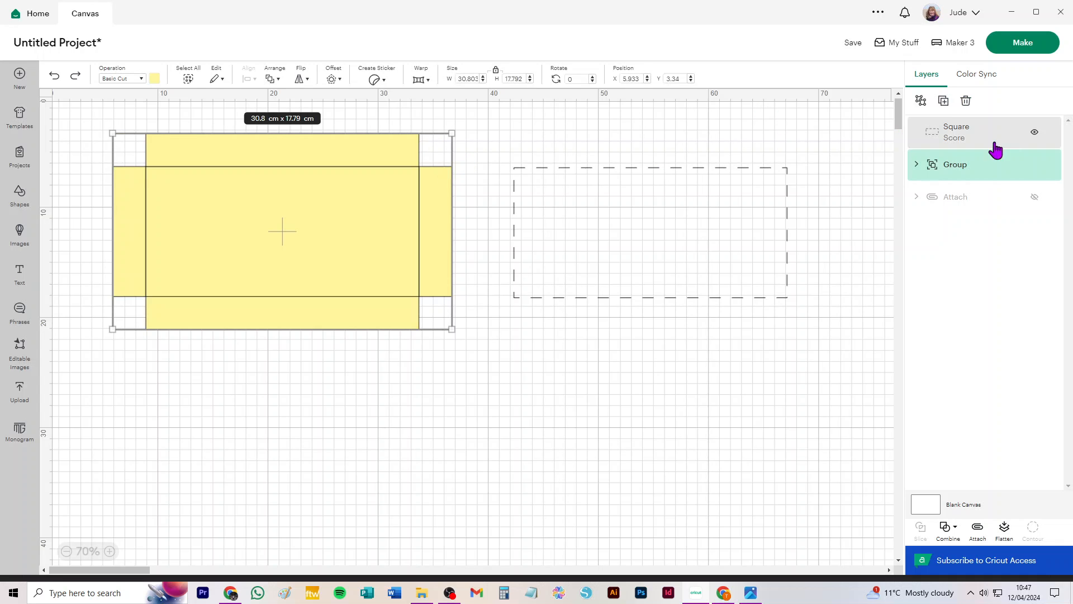
{"action": "left_click", "coordinate": [919, 103]}
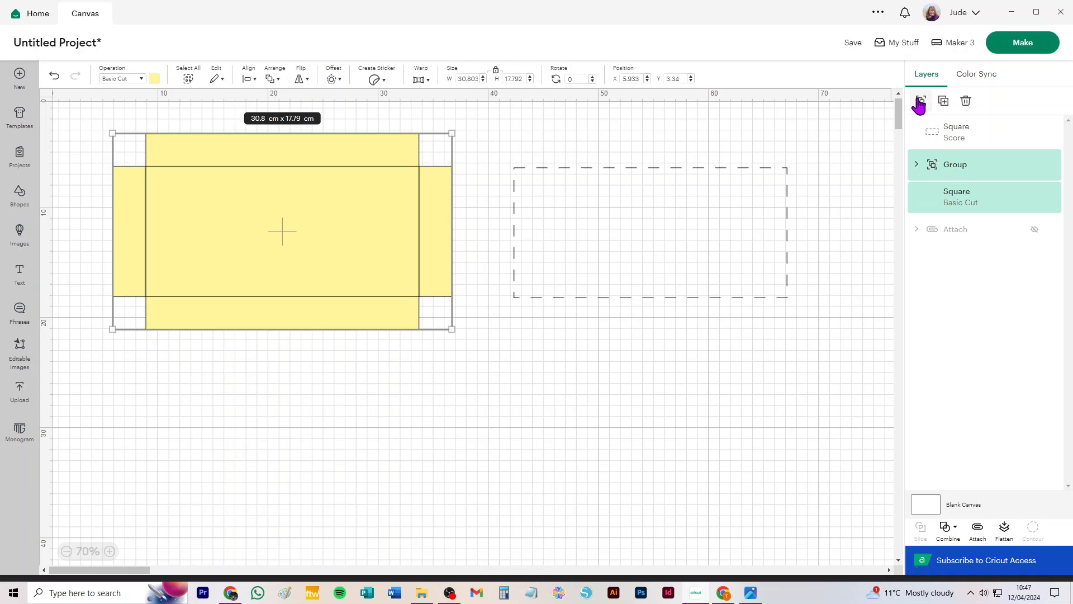
{"action": "left_click", "coordinate": [497, 128]}
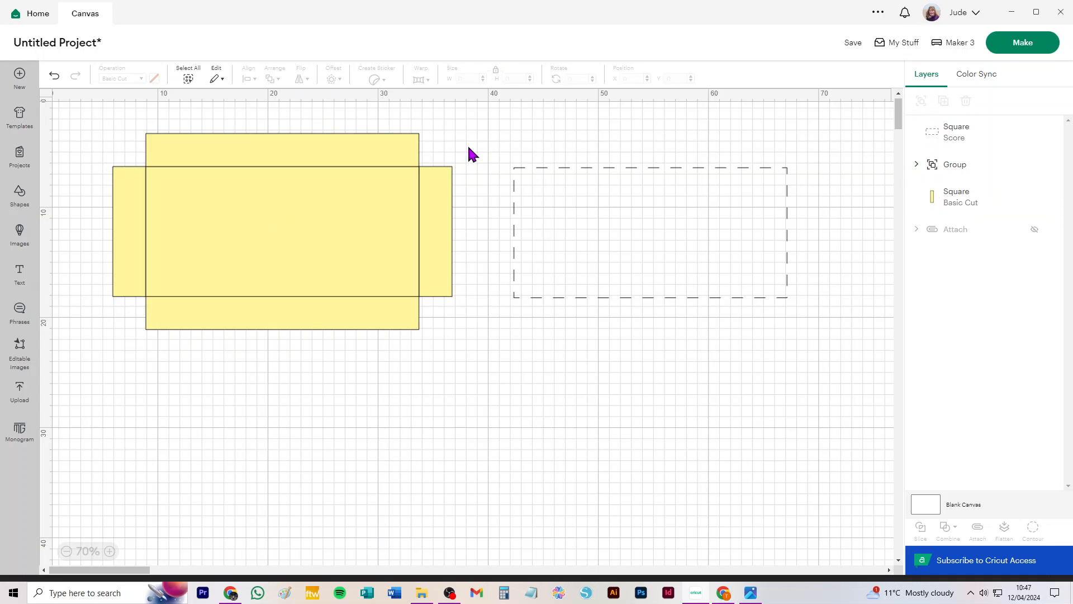
{"action": "left_click", "coordinate": [442, 174]}
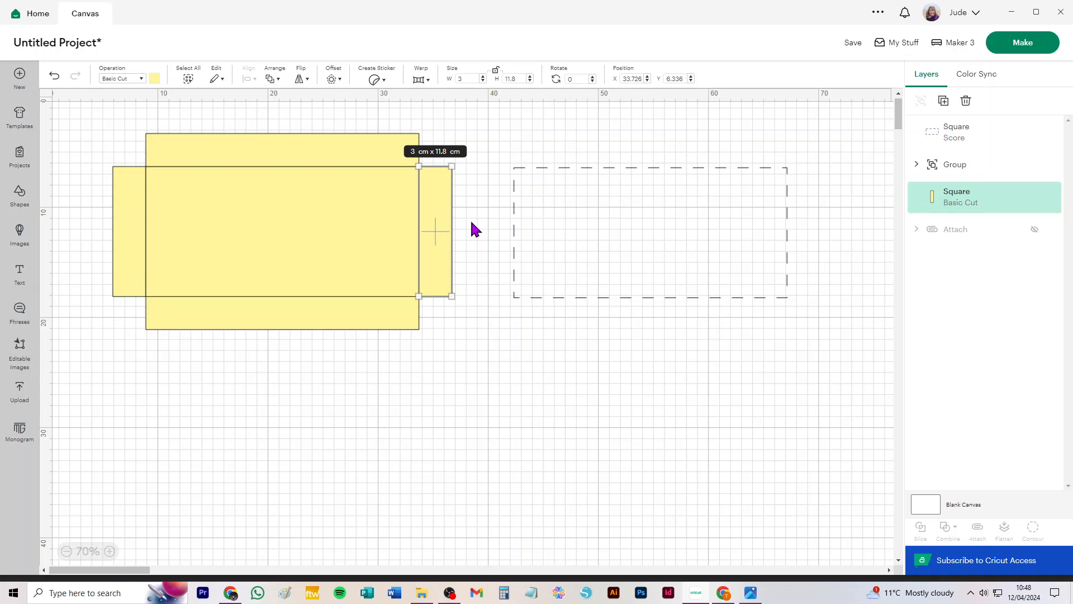
{"action": "left_click_drag", "start_coordinate": [84, 109], "coordinate": [481, 417]}
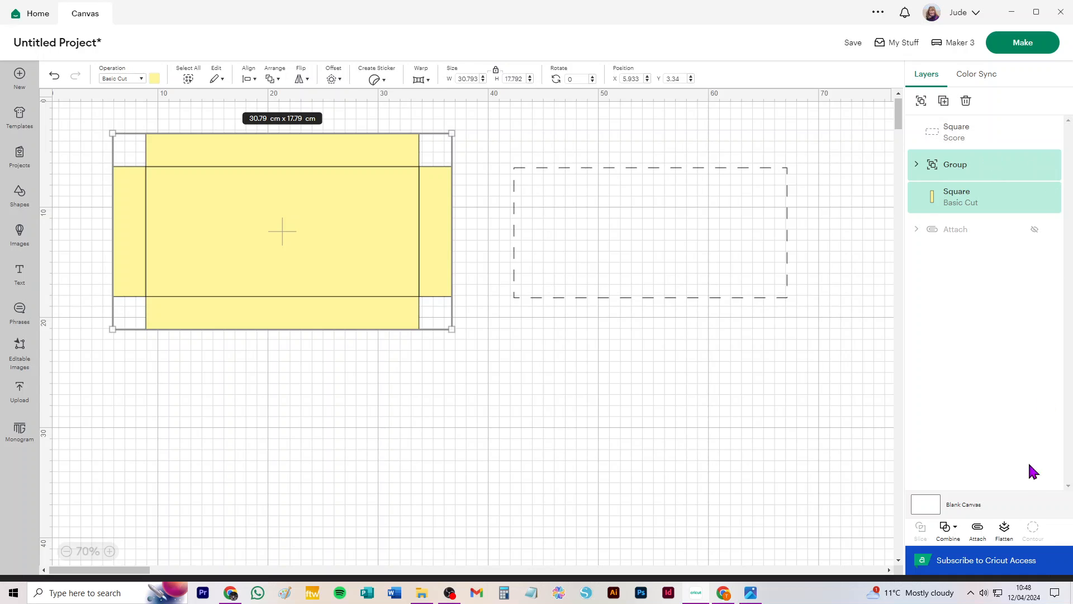
{"action": "left_click", "coordinate": [945, 528]}
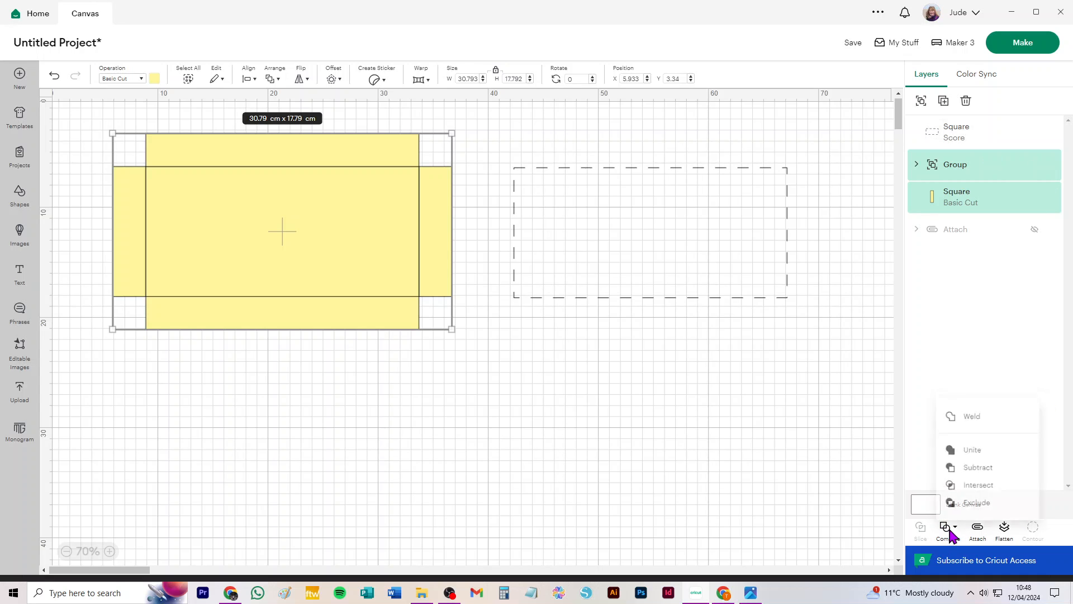
{"action": "left_click", "coordinate": [974, 445]}
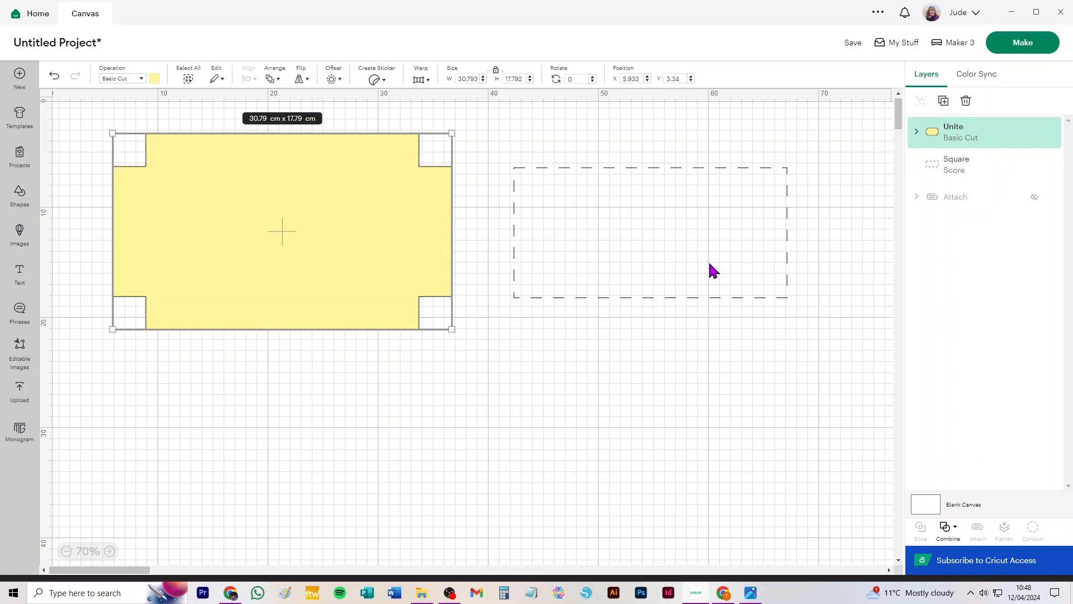
Centre the score rectangle on the united net and attach the two together.
{"action": "left_click_drag", "start_coordinate": [71, 114], "coordinate": [874, 418]}
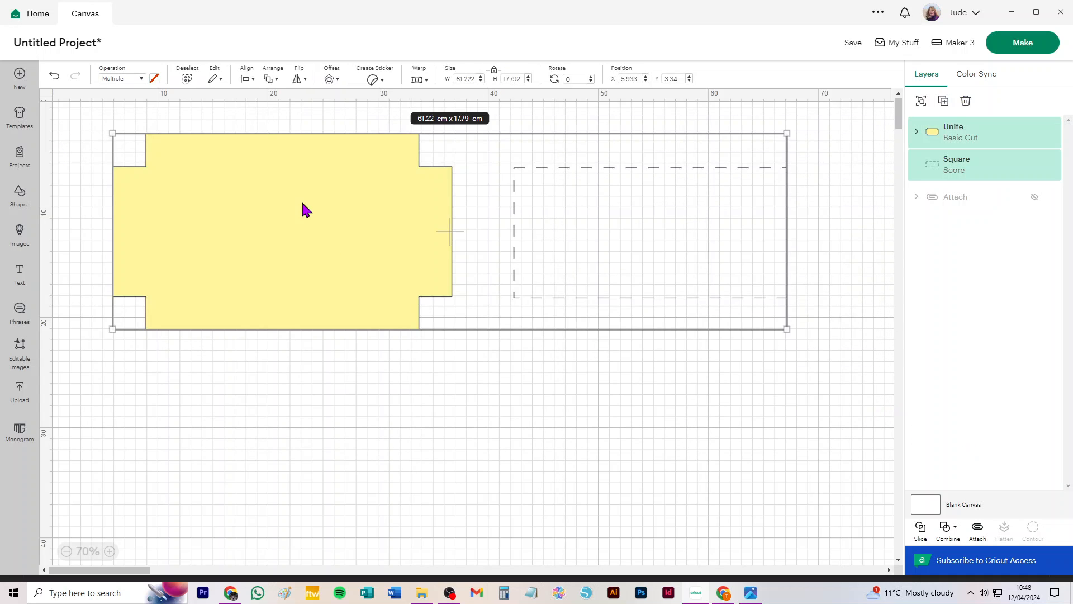
{"action": "left_click", "coordinate": [249, 79]}
{"action": "left_click", "coordinate": [282, 234]}
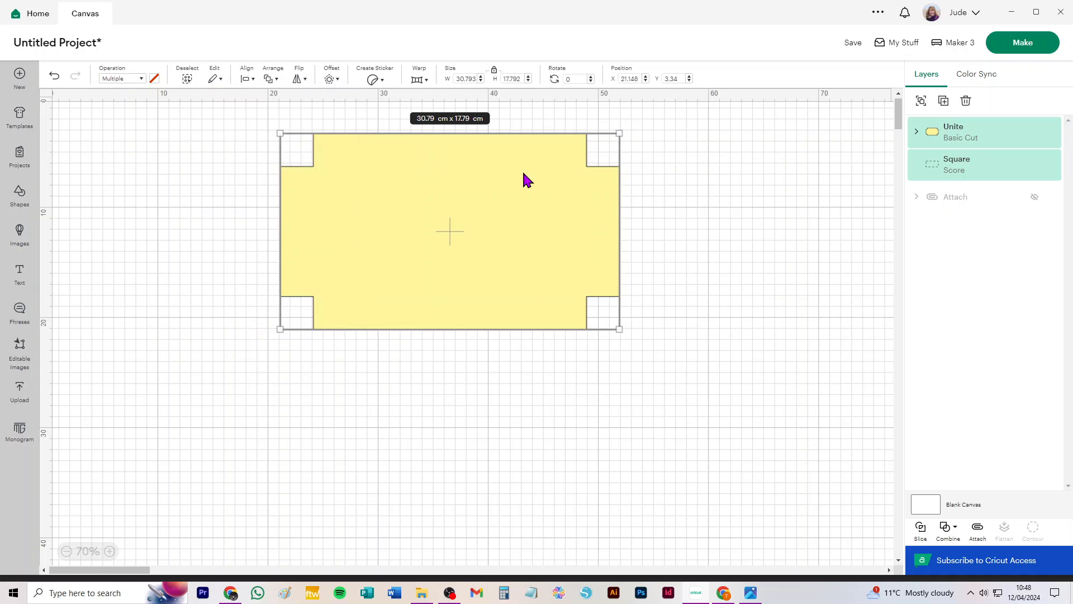
{"action": "left_click_drag", "start_coordinate": [924, 159], "coordinate": [990, 118]}
{"action": "left_click", "coordinate": [681, 157]}
{"action": "left_click_drag", "start_coordinate": [714, 108], "coordinate": [227, 344]}
{"action": "left_click", "coordinate": [977, 528]}
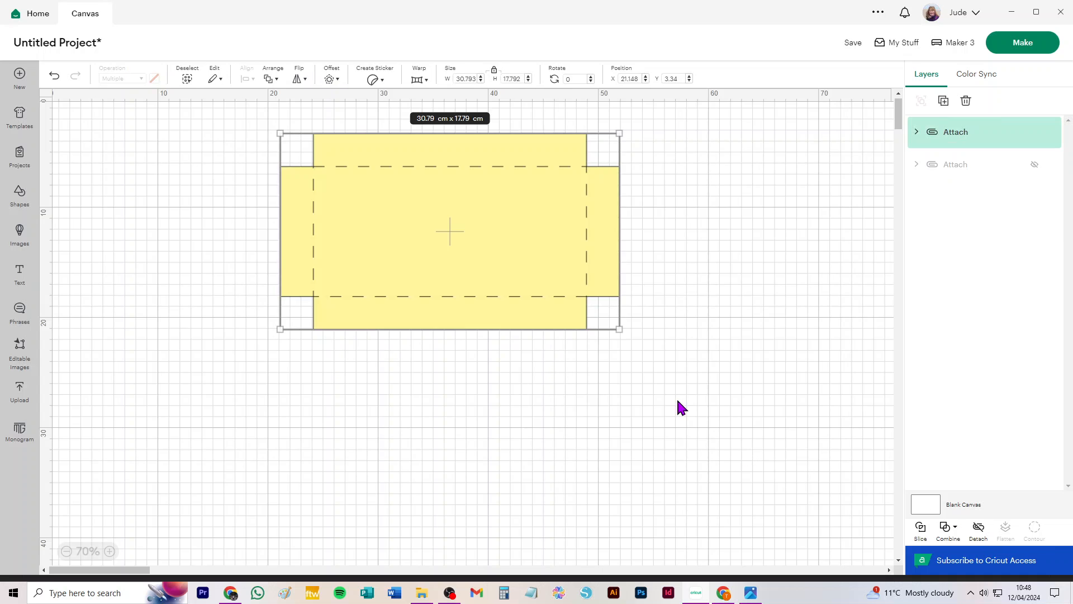
Shift the attached net slightly and compare it with the reference photo of the candle-glass box.
{"action": "left_click", "coordinate": [678, 400]}
{"action": "left_click_drag", "start_coordinate": [537, 221], "coordinate": [423, 243]}
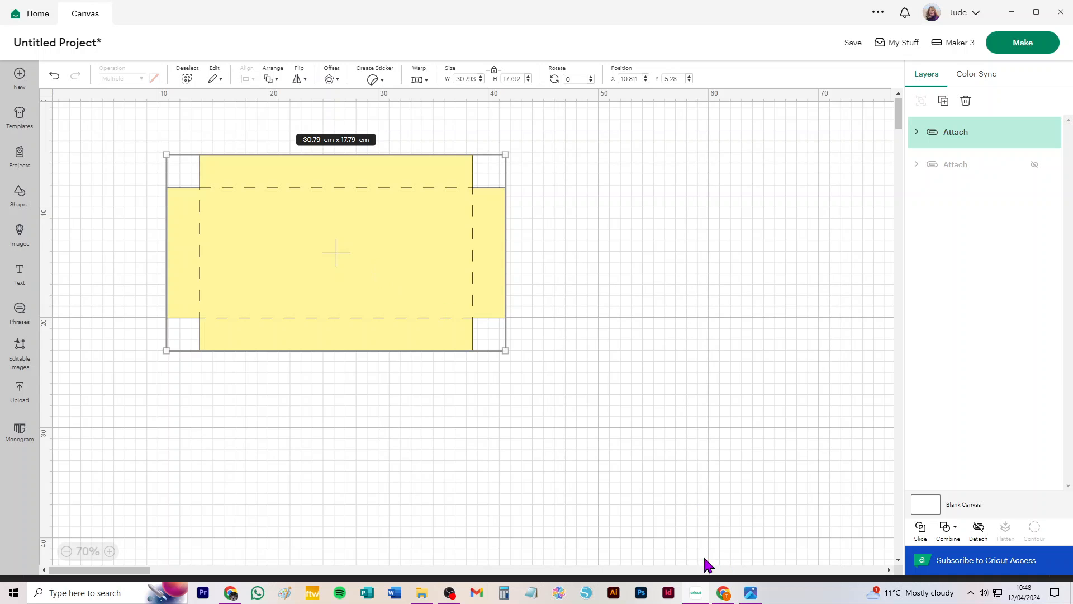
{"action": "left_click", "coordinate": [753, 594]}
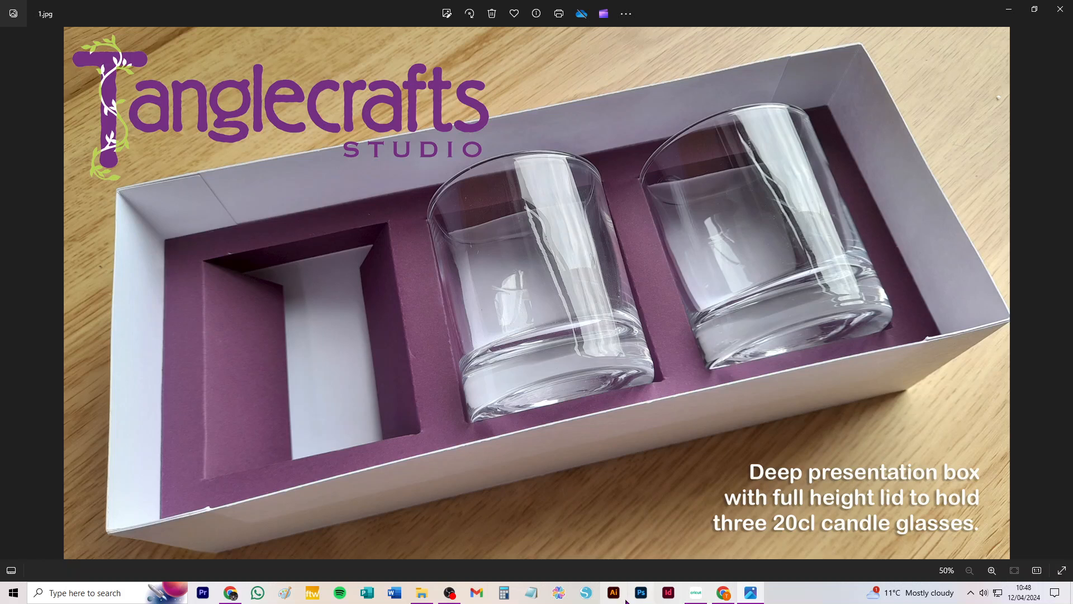
{"action": "left_click", "coordinate": [699, 599]}
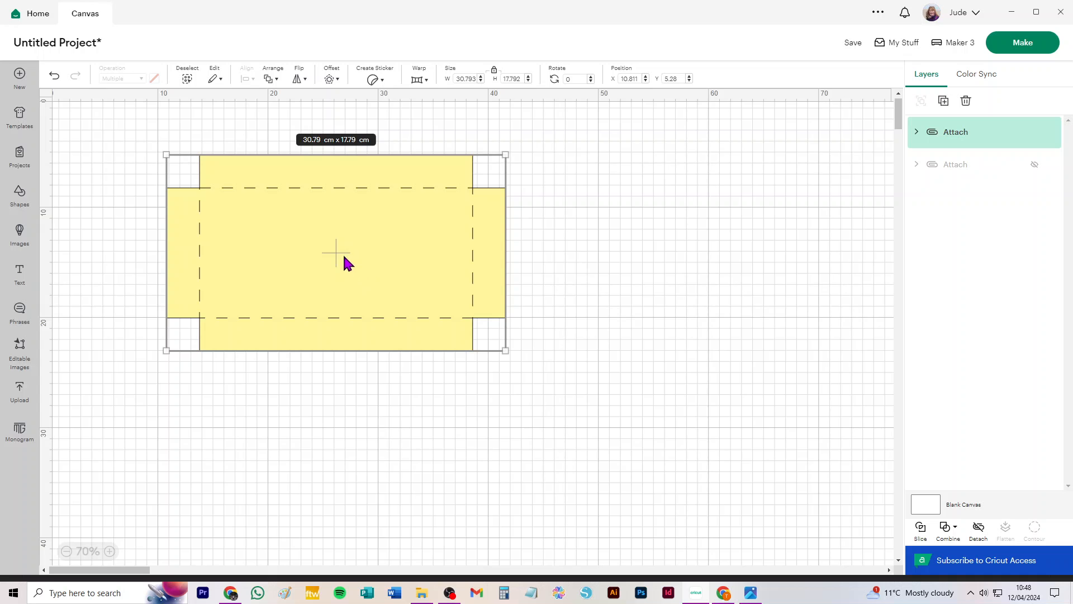
Reposition the box net to the middle of the enlarged canvas.
{"action": "scroll", "coordinate": [270, 252], "scroll_direction": "up", "scroll_amount": 5}
{"action": "scroll", "coordinate": [276, 225], "scroll_direction": "down", "scroll_amount": 3}
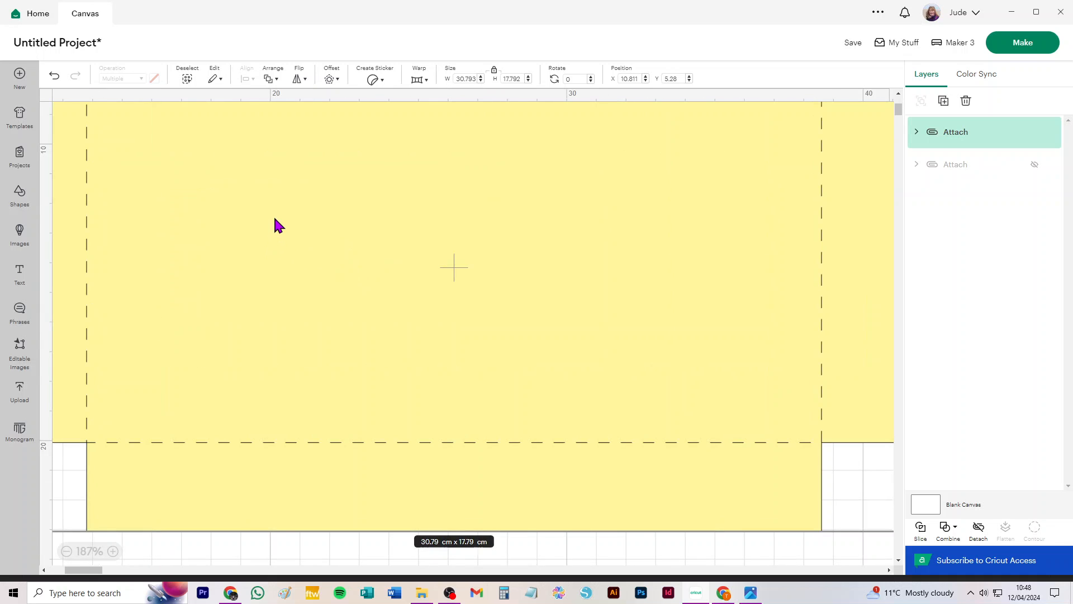
{"action": "left_click_drag", "start_coordinate": [228, 172], "coordinate": [282, 245]}
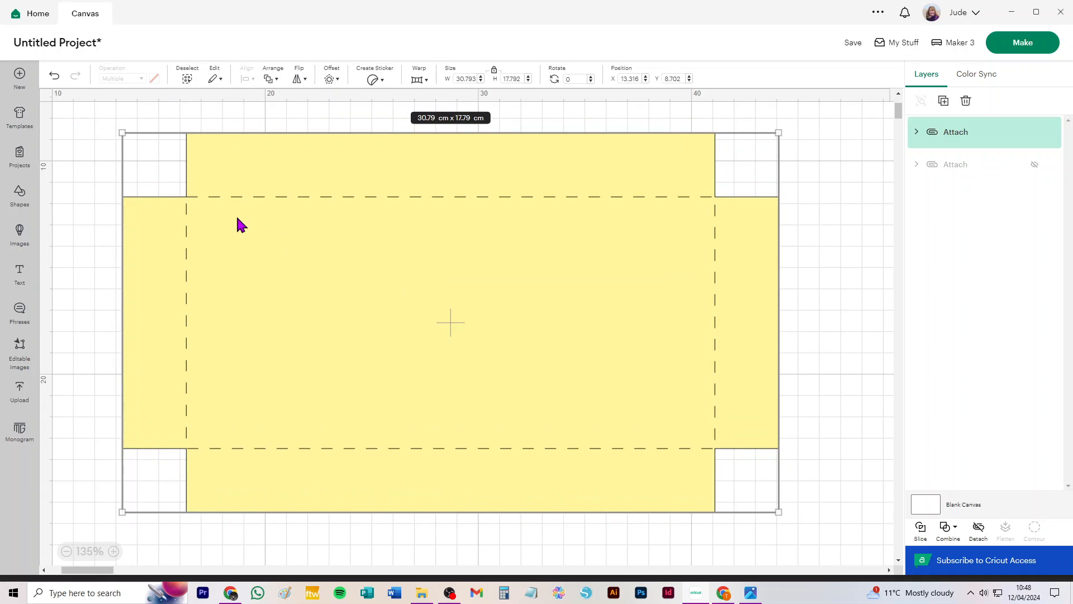
Add a square inside the net's base panel and resize it to 6 x 8 cm with proportions unlocked.
{"action": "left_click", "coordinate": [18, 196]}
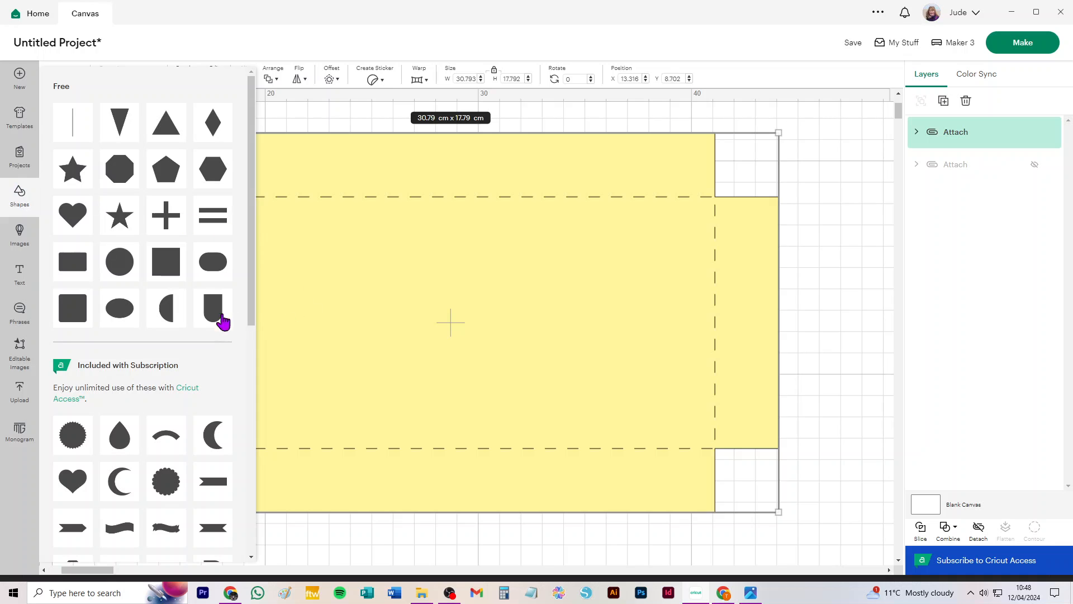
{"action": "left_click", "coordinate": [153, 267]}
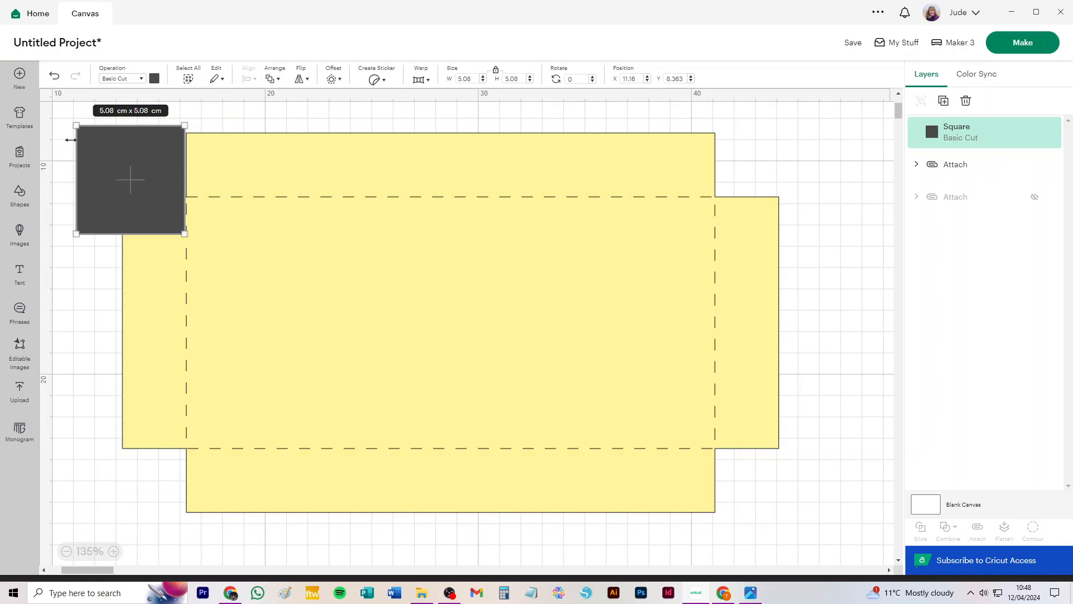
{"action": "left_click_drag", "start_coordinate": [95, 152], "coordinate": [289, 285]}
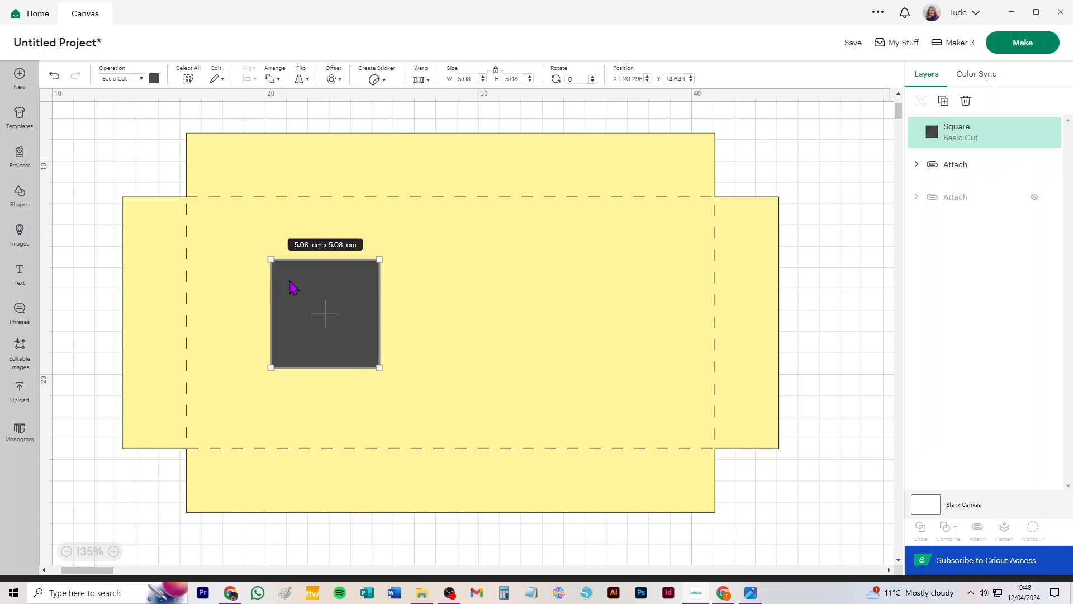
{"action": "left_click", "coordinate": [496, 71]}
{"action": "key", "text": "BackSpace"}
{"action": "type", "text": "6"}
{"action": "key", "text": "Tab"}
{"action": "type", "text": "8"}
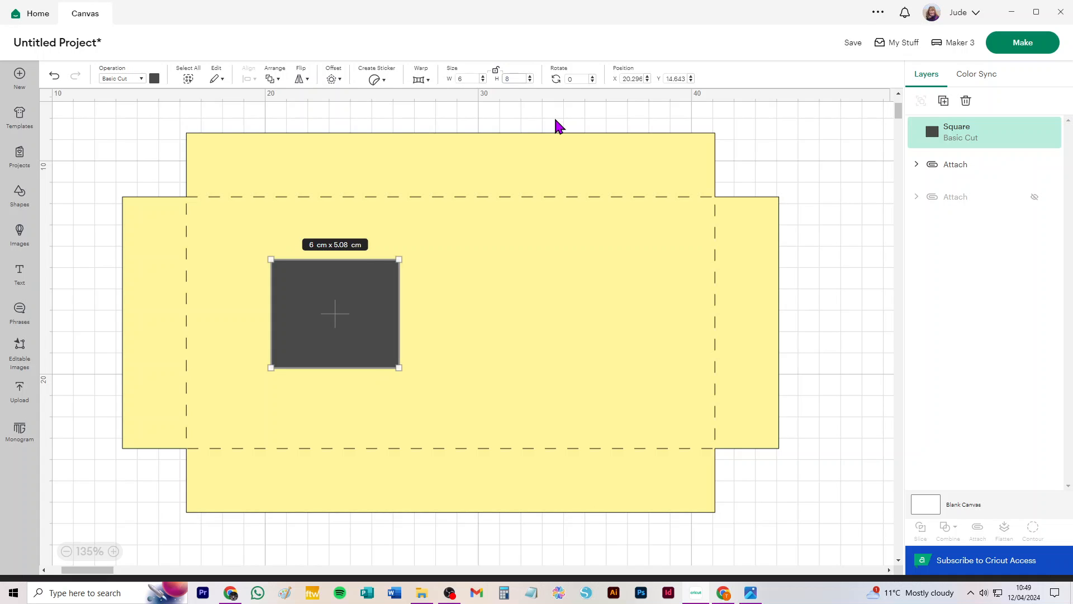
{"action": "key", "text": "Return"}
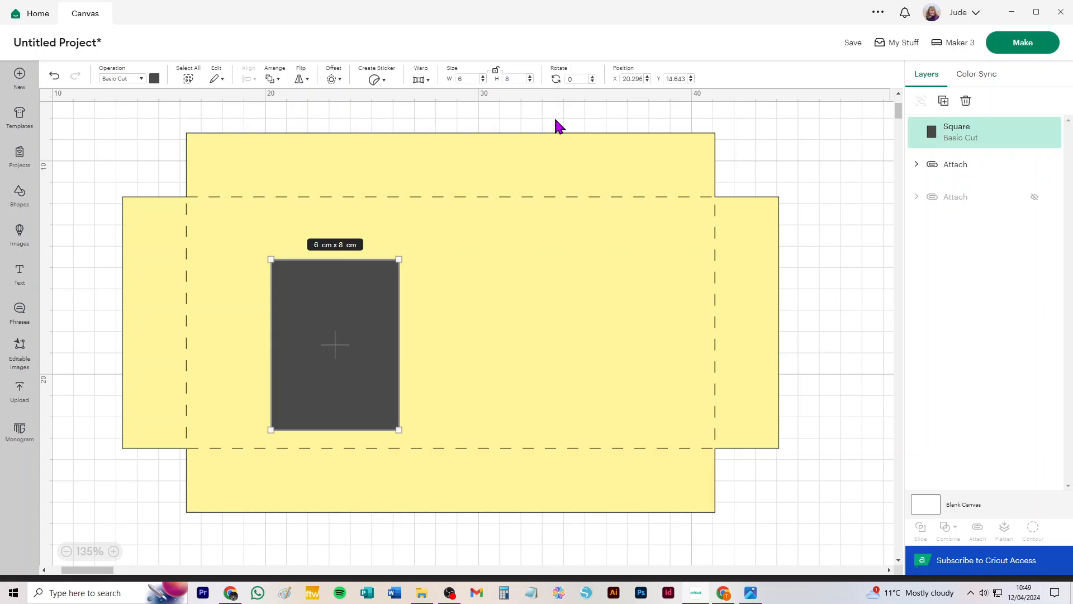
Place the rectangle in the base and duplicate it twice, setting the copies in a row to its right.
{"action": "left_click", "coordinate": [124, 137]}
{"action": "left_click_drag", "start_coordinate": [361, 337], "coordinate": [310, 314]}
{"action": "key", "text": "ctrl+d"}
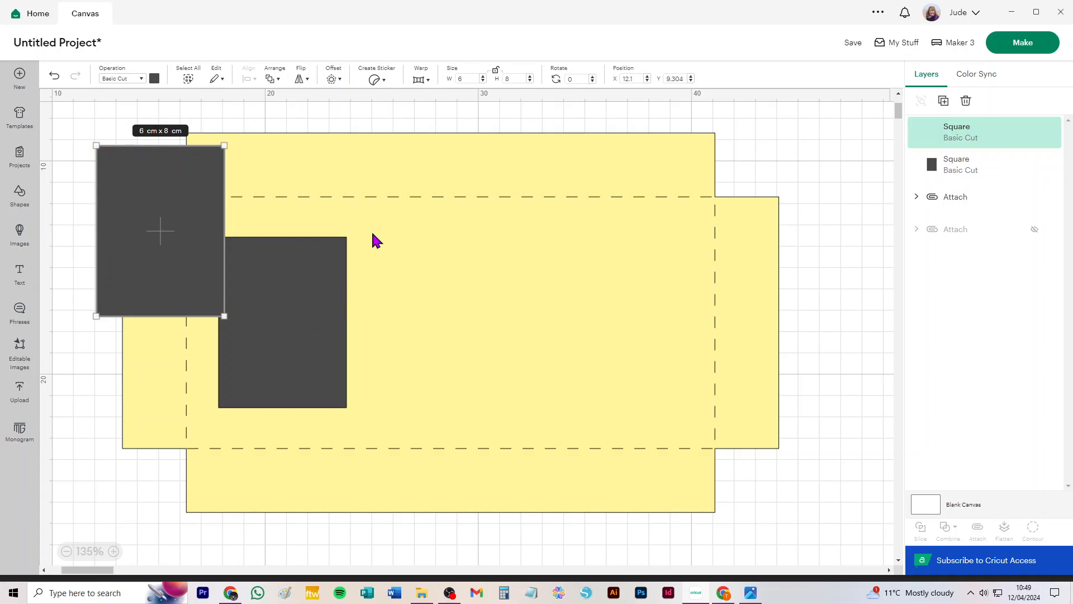
{"action": "left_click_drag", "start_coordinate": [134, 184], "coordinate": [414, 272]}
{"action": "key", "text": "ctrl+d"}
{"action": "left_click_drag", "start_coordinate": [158, 204], "coordinate": [590, 255]}
{"action": "left_click", "coordinate": [463, 287], "text": "shift"}
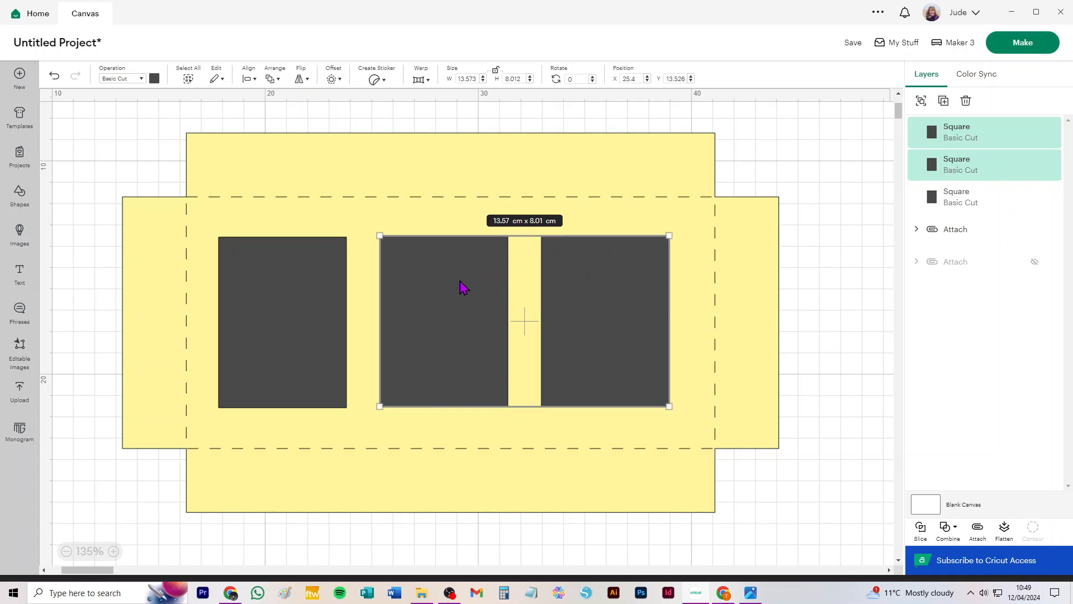
Align the three rectangles along their tops and distribute them evenly horizontally.
{"action": "left_click", "coordinate": [311, 273], "text": "shift"}
{"action": "left_click", "coordinate": [248, 78]}
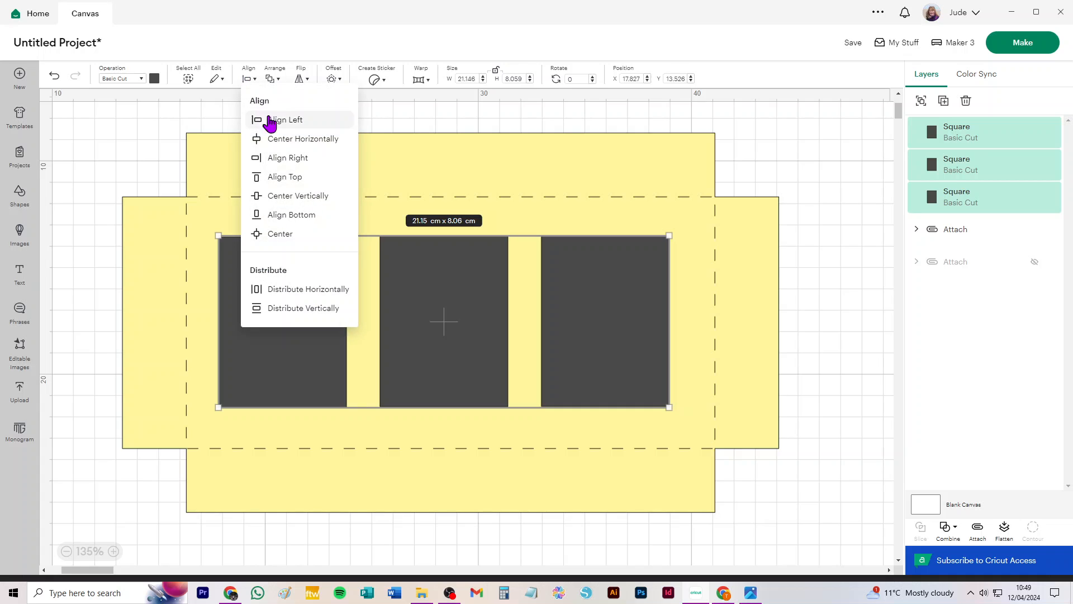
{"action": "left_click", "coordinate": [276, 178]}
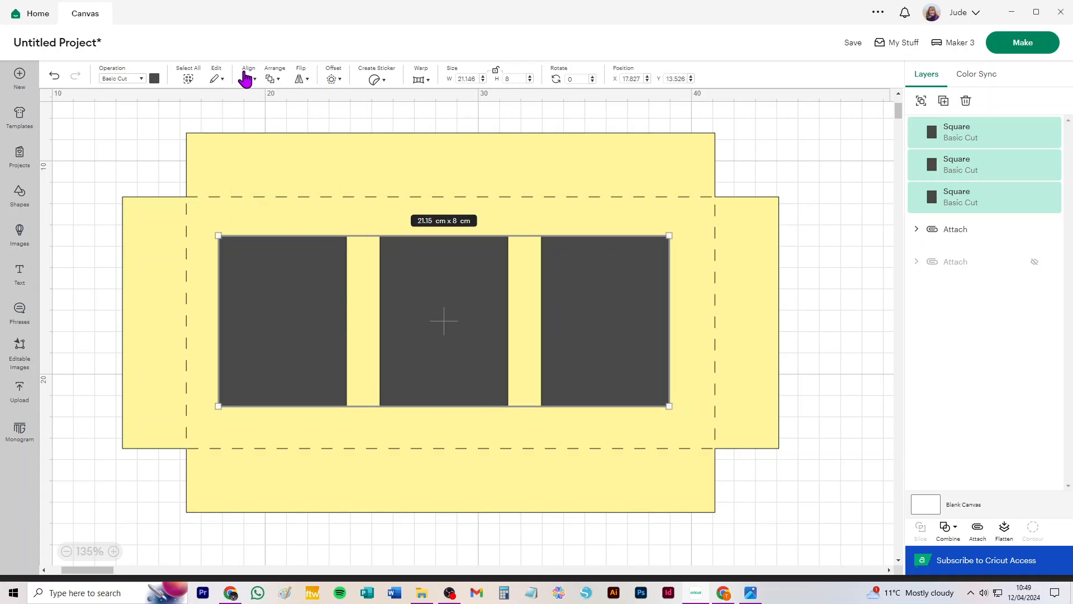
{"action": "left_click", "coordinate": [246, 78]}
{"action": "left_click", "coordinate": [292, 293]}
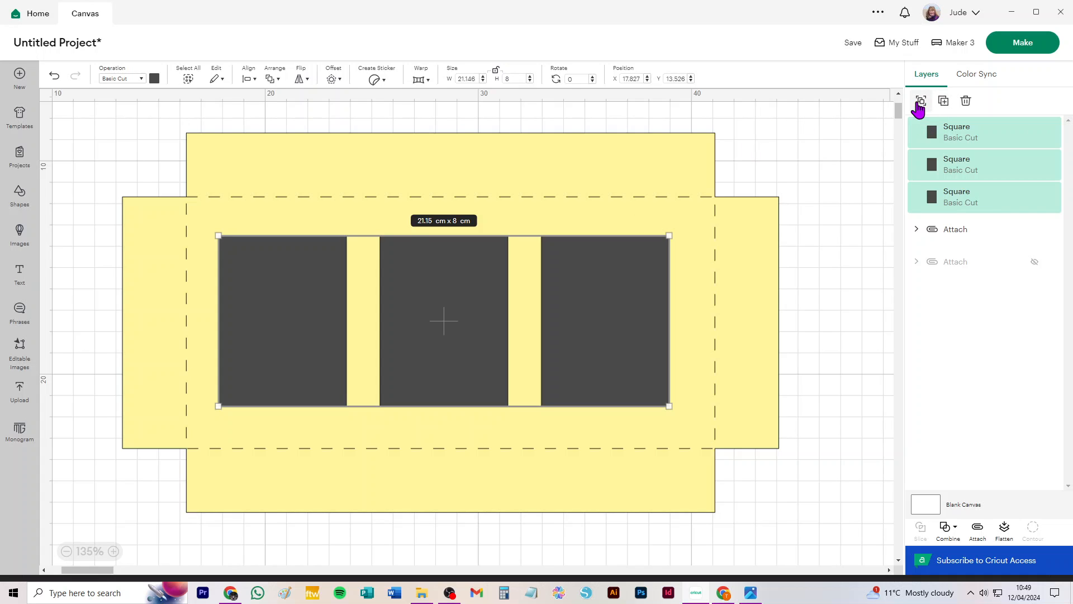
Group the three rectangles and centre the group on the box net.
{"action": "left_click", "coordinate": [922, 101]}
{"action": "left_click_drag", "start_coordinate": [75, 124], "coordinate": [769, 510]}
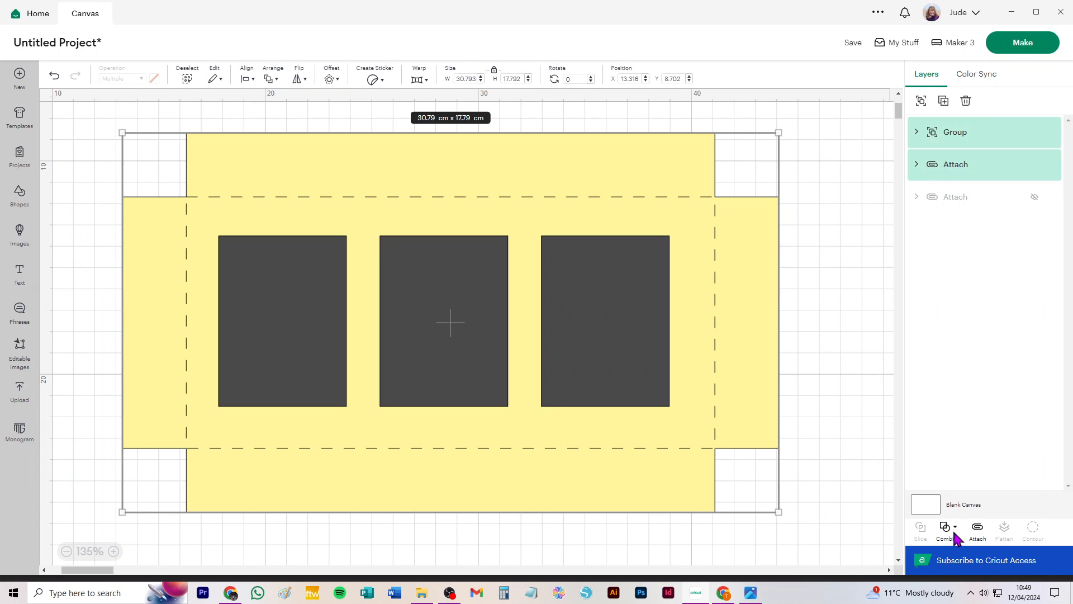
{"action": "left_click", "coordinate": [246, 79]}
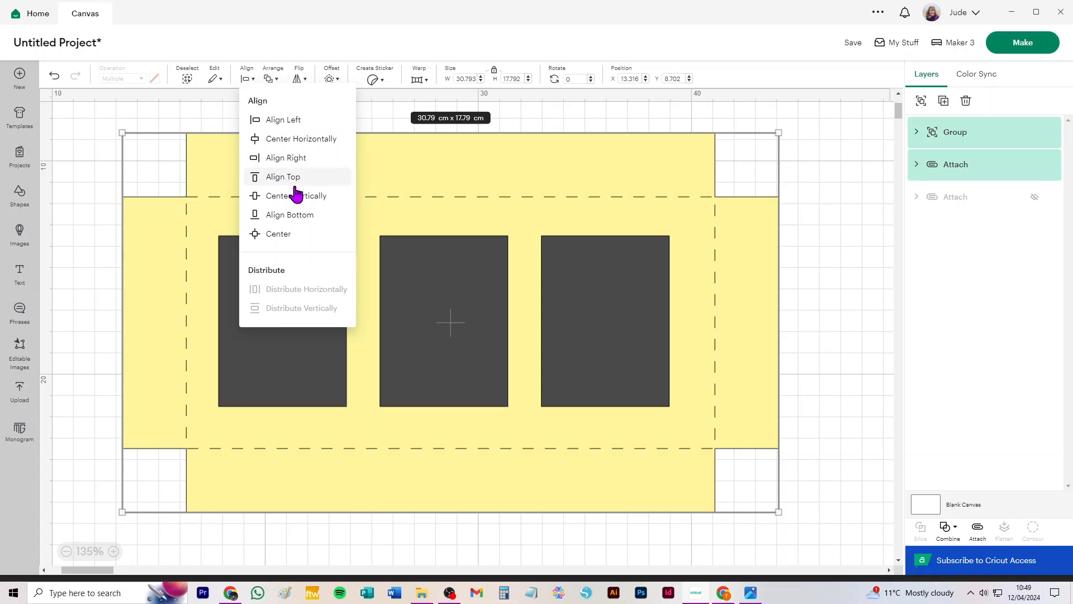
{"action": "left_click", "coordinate": [299, 246]}
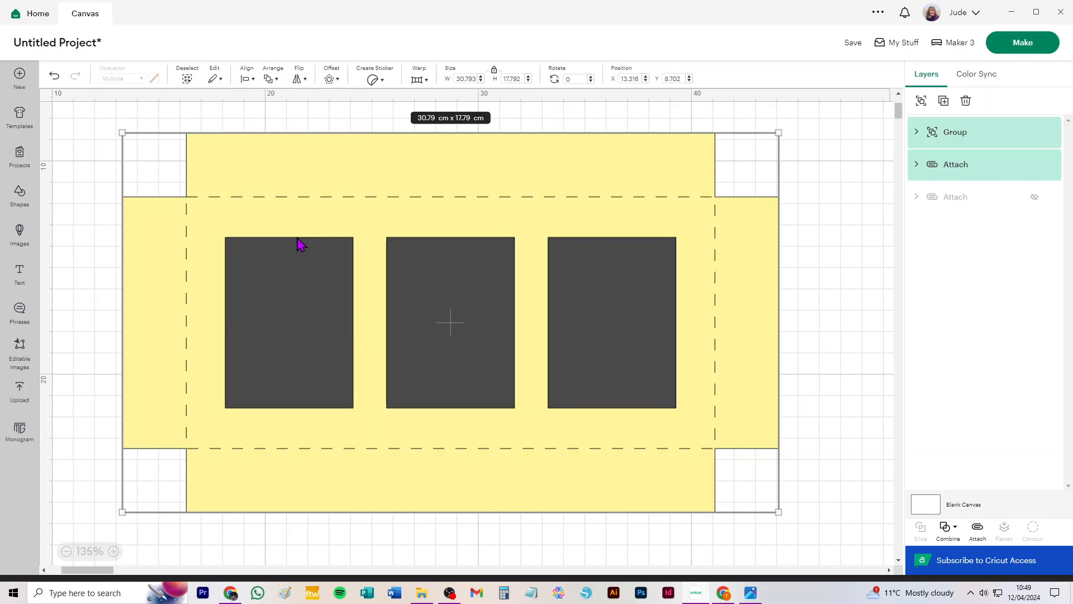
{"action": "left_click", "coordinate": [843, 304]}
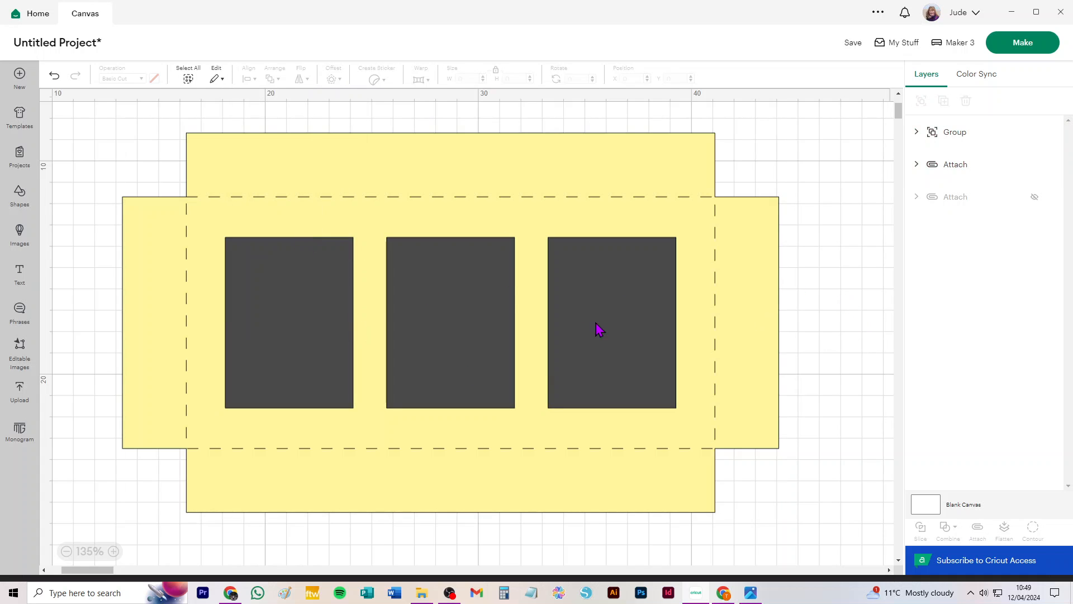
Change the rectangle group's colour to light green.
{"action": "left_click", "coordinate": [321, 272]}
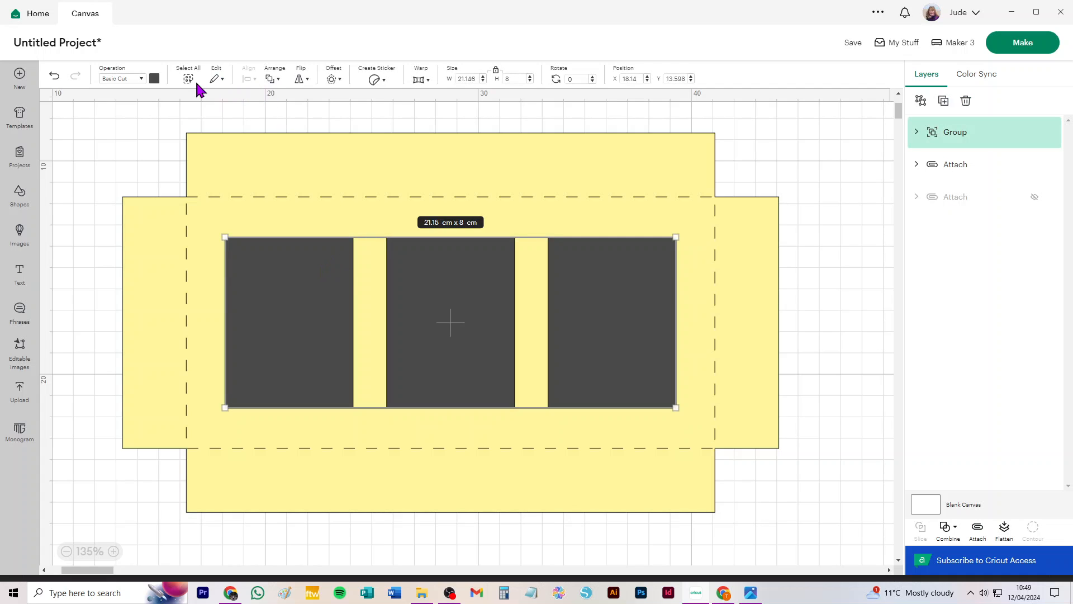
{"action": "left_click", "coordinate": [154, 78]}
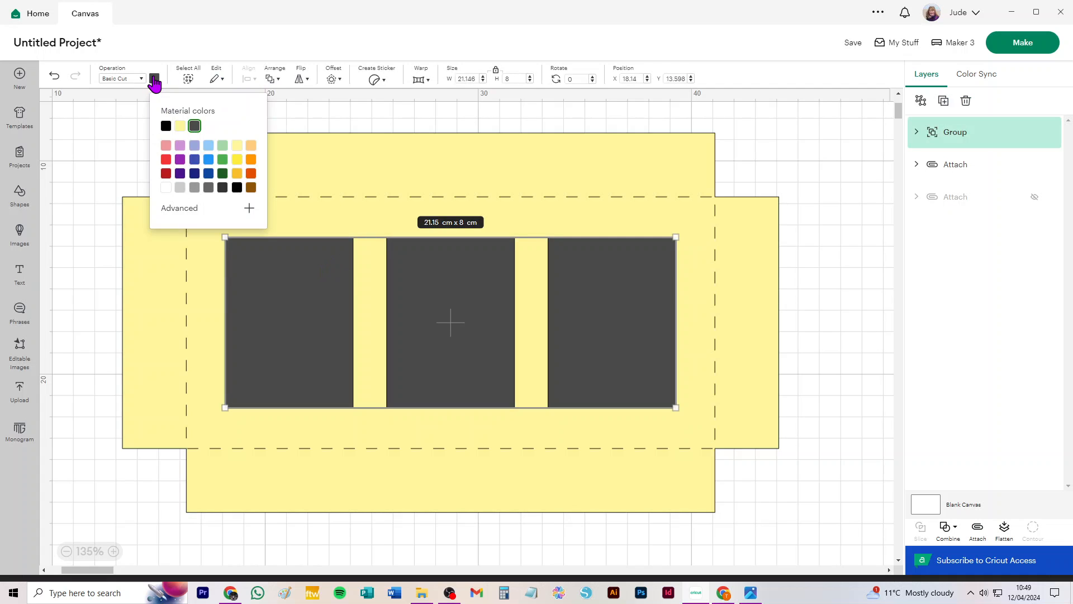
{"action": "left_click", "coordinate": [222, 146]}
{"action": "left_click", "coordinate": [87, 152]}
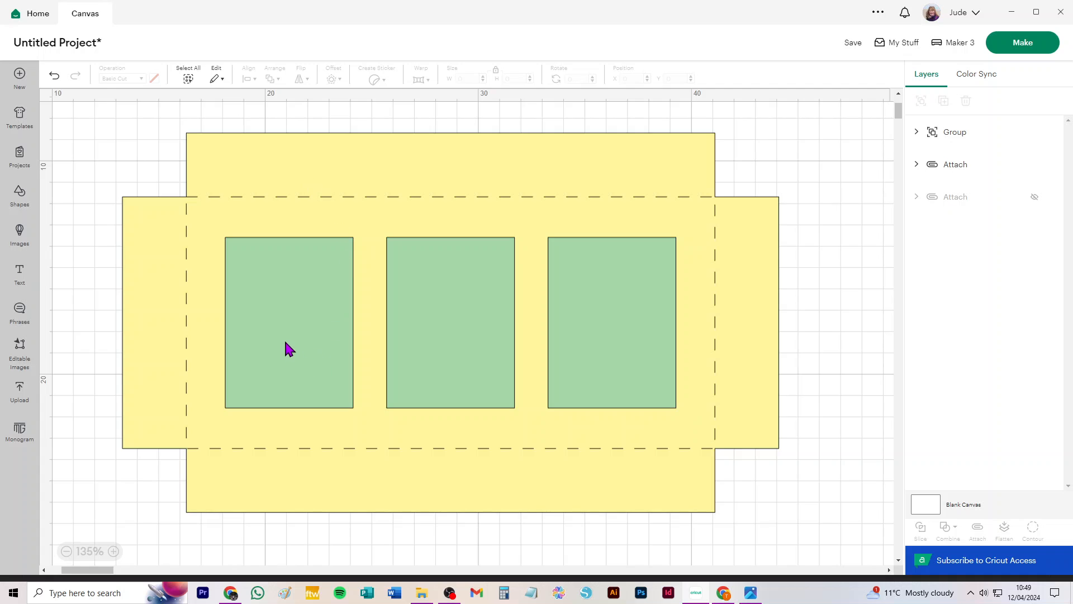
Zoom in on the first window and consult the reference photo of the presentation box.
{"action": "scroll", "coordinate": [286, 345], "scroll_direction": "up", "scroll_amount": 4}
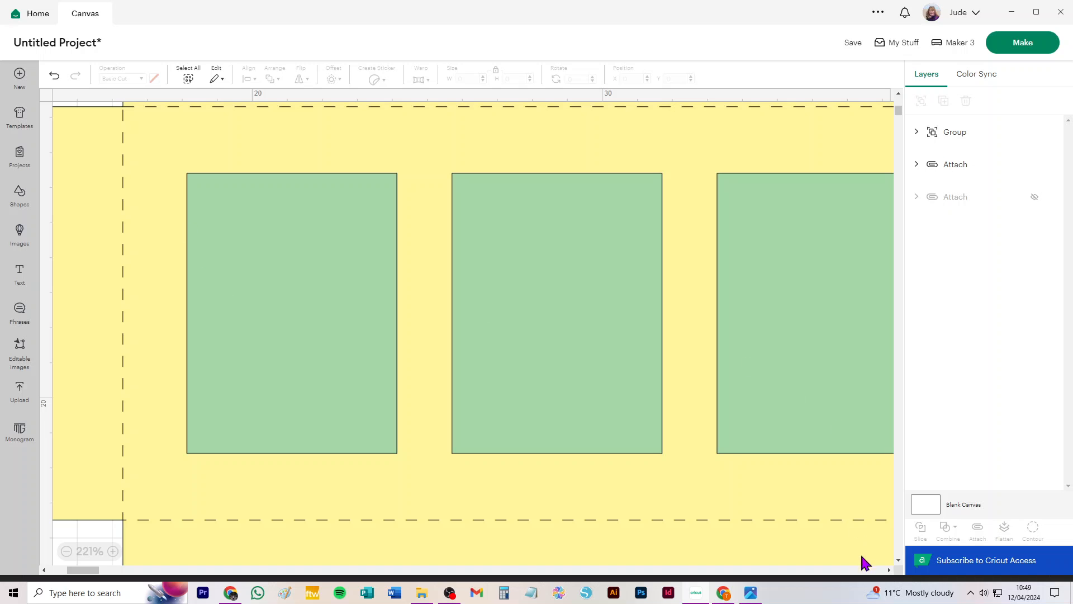
{"action": "left_click", "coordinate": [751, 594]}
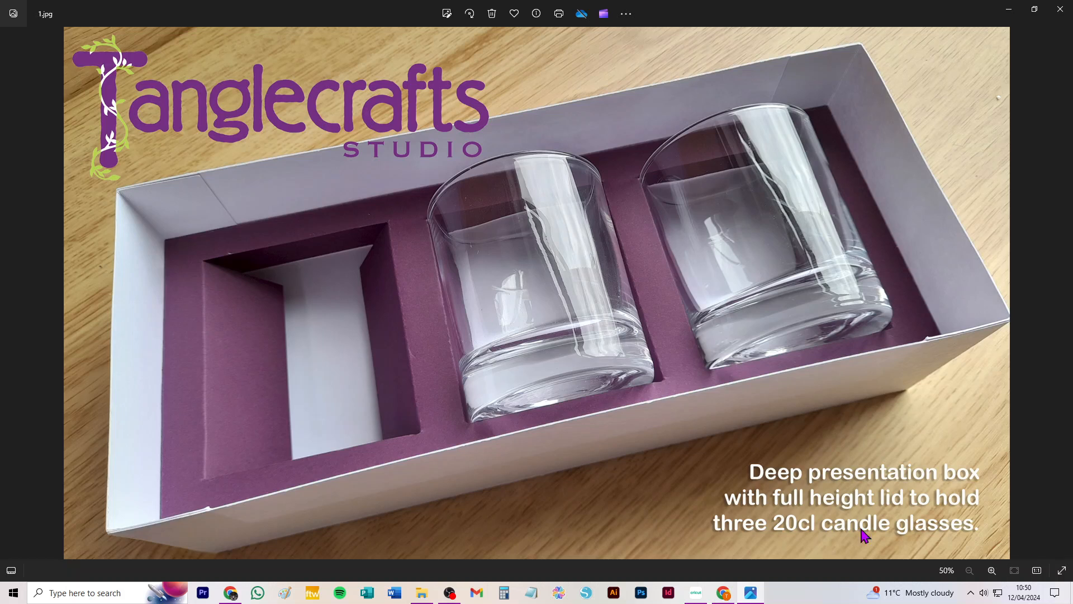
{"action": "left_click", "coordinate": [697, 595]}
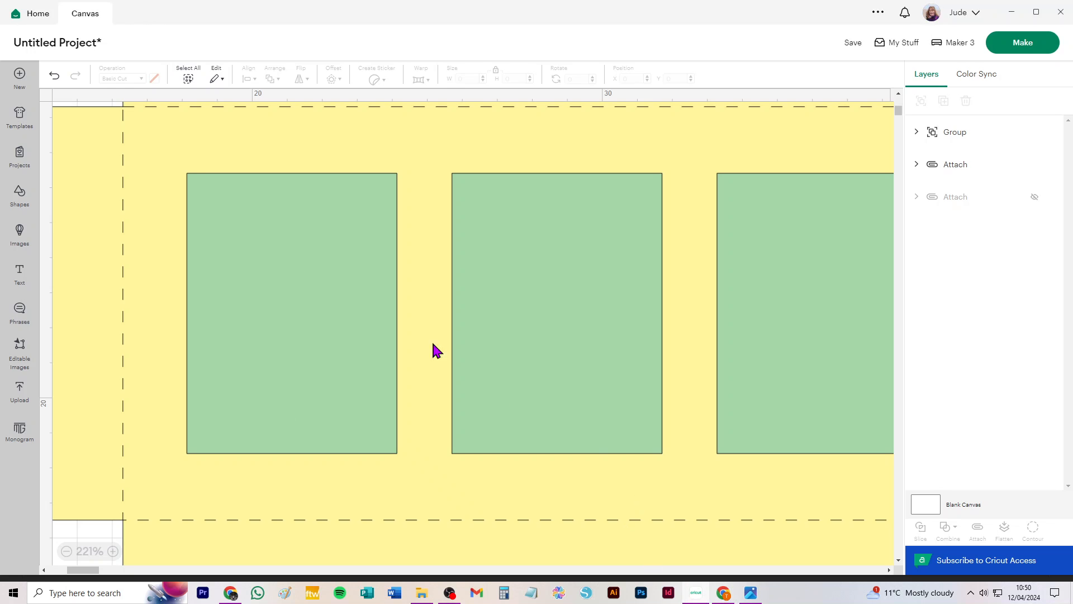
Add a score line, set its length to 8 cm and place it along the first window's left edge.
{"action": "left_click", "coordinate": [16, 193]}
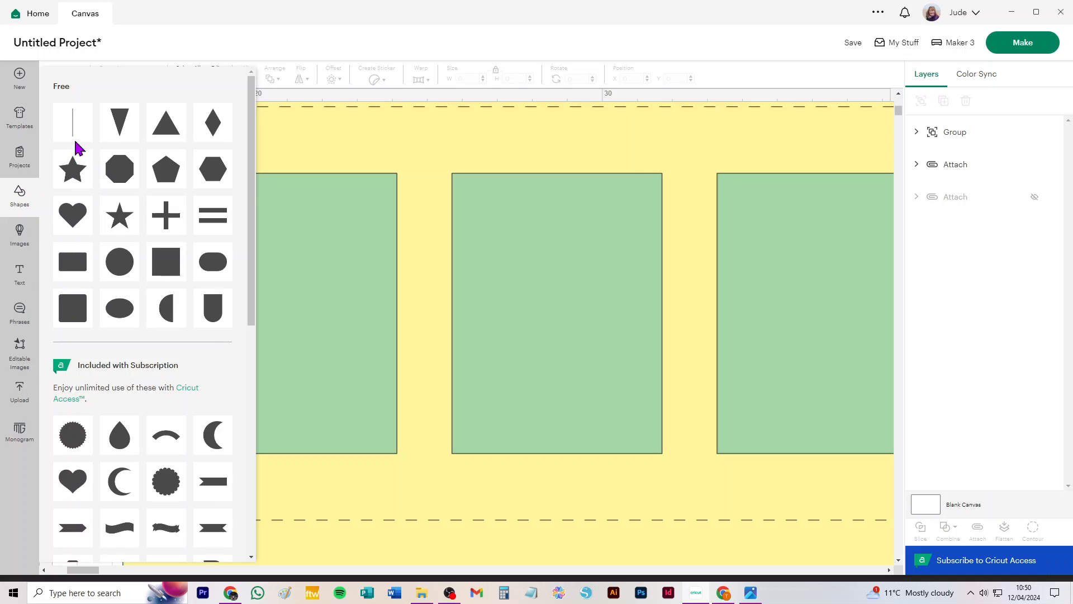
{"action": "left_click", "coordinate": [67, 118]}
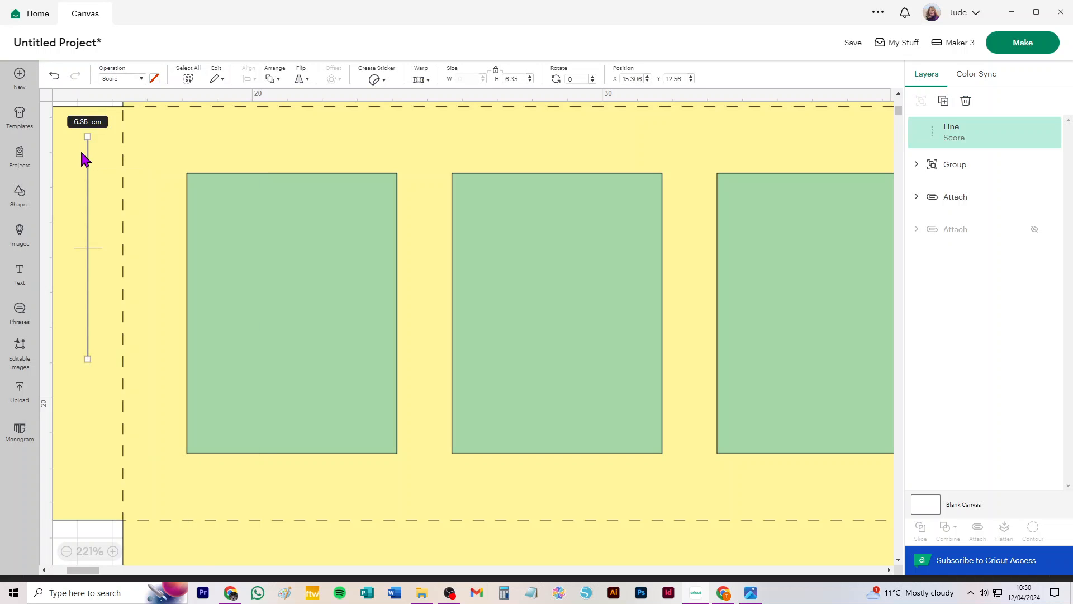
{"action": "left_click_drag", "start_coordinate": [91, 161], "coordinate": [174, 196]}
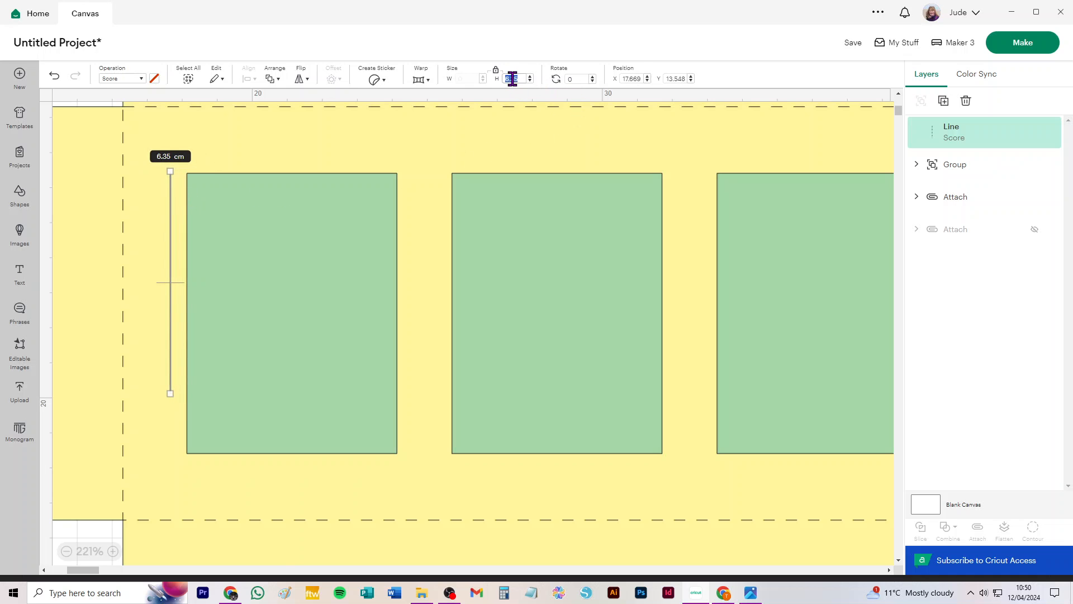
{"action": "key", "text": "Return"}
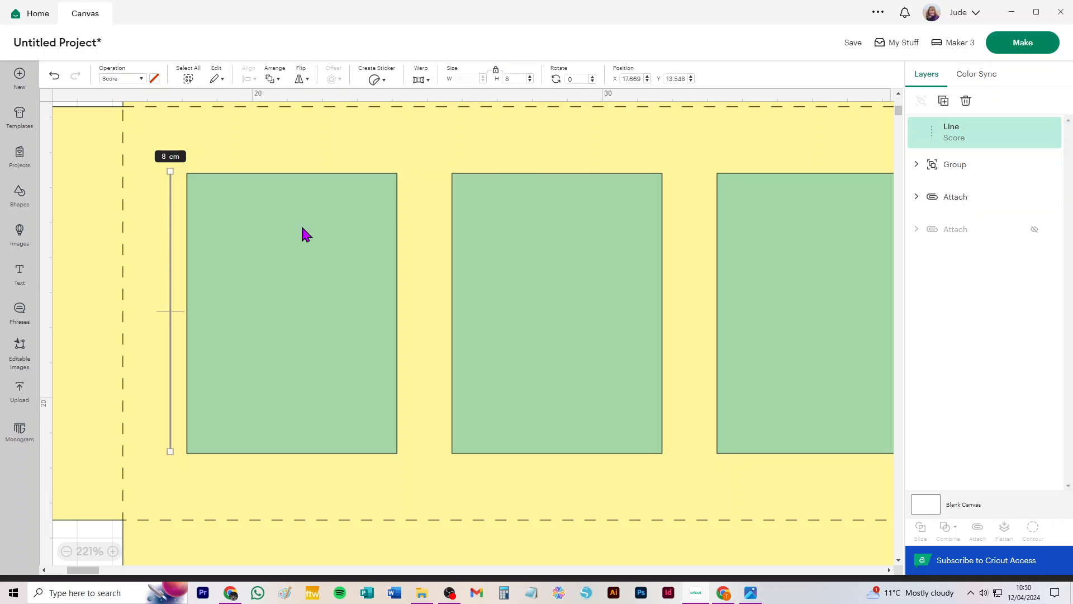
{"action": "left_click_drag", "start_coordinate": [170, 225], "coordinate": [186, 226]}
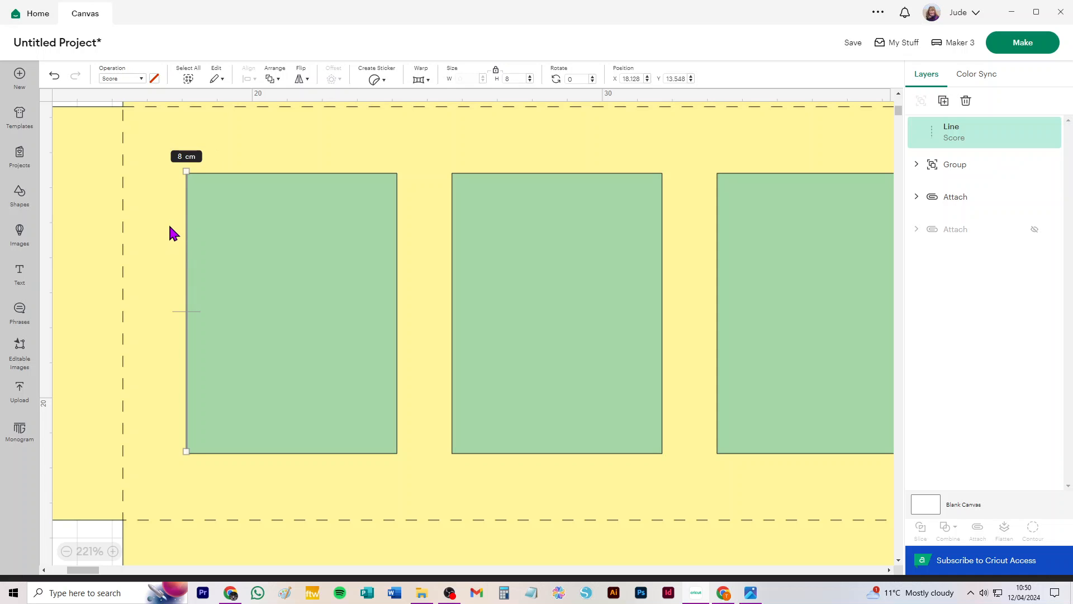
Duplicate the score line and move the copy to the first window's right edge.
{"action": "key", "text": "ctrl+d"}
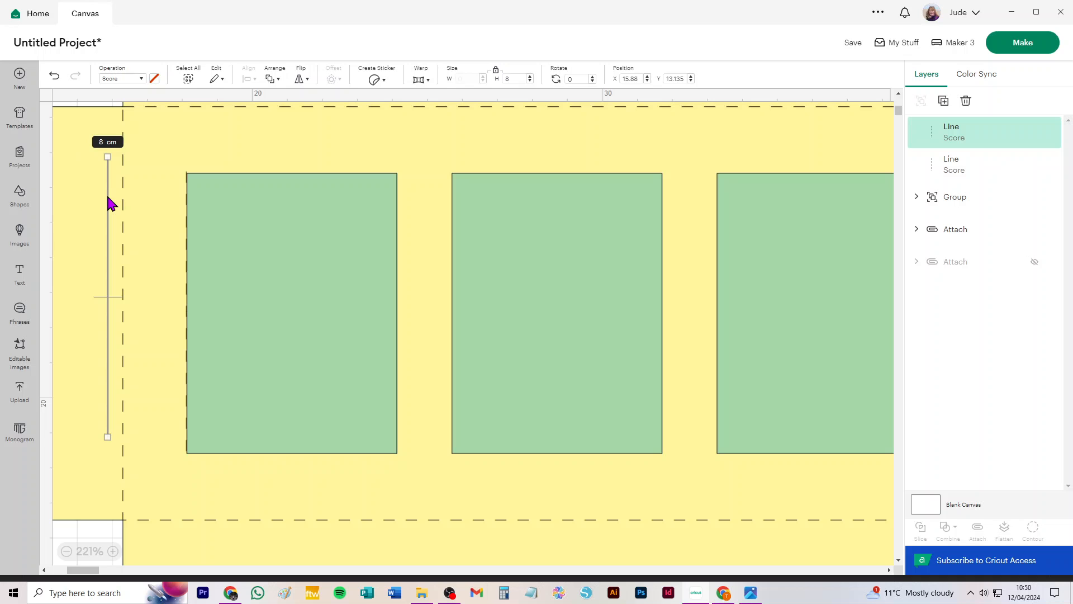
{"action": "left_click_drag", "start_coordinate": [111, 204], "coordinate": [397, 213]}
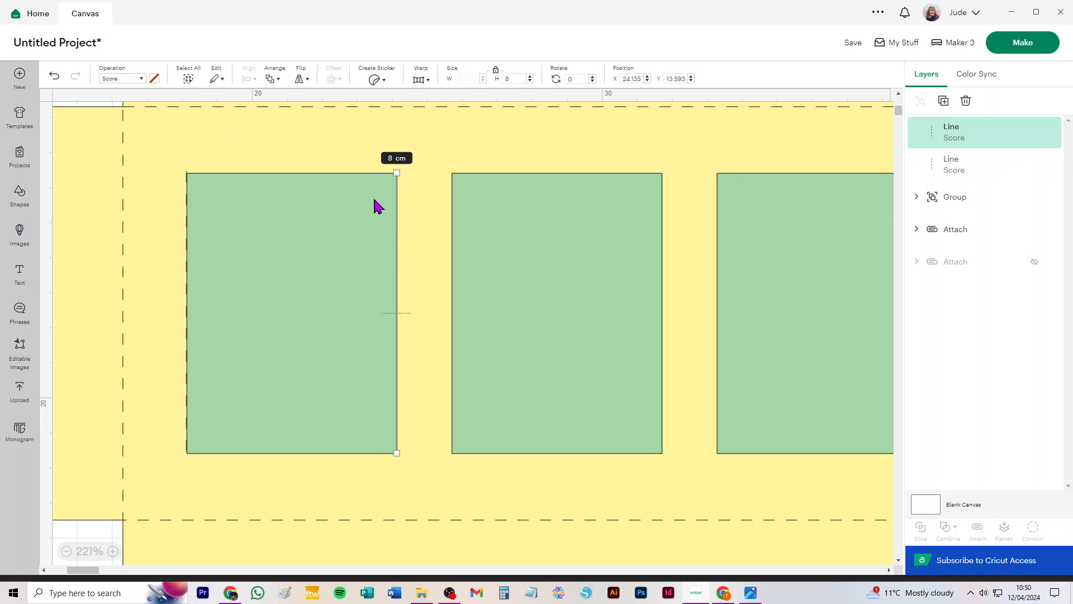
Align the two score lines along their tops, group them, and nudge the group down slightly.
{"action": "left_click", "coordinate": [187, 200], "text": "shift"}
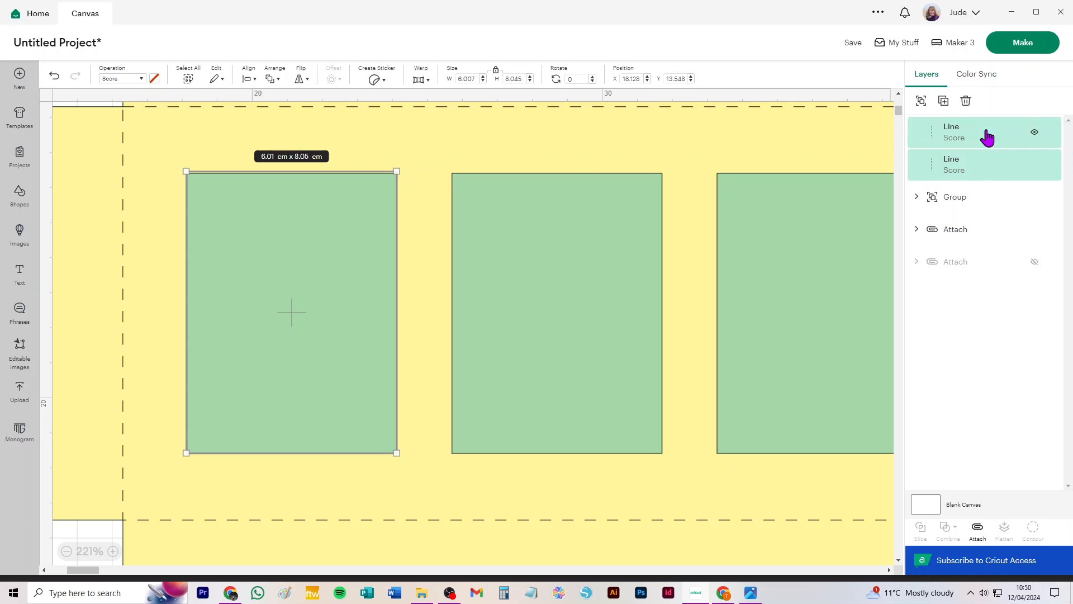
{"action": "left_click", "coordinate": [249, 79]}
{"action": "left_click", "coordinate": [277, 178]}
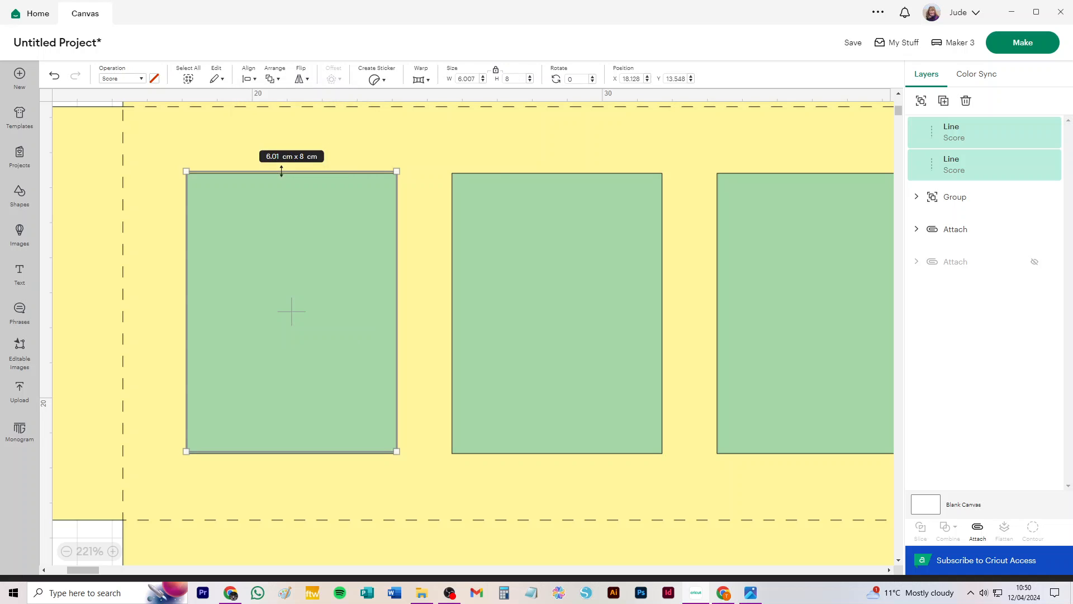
{"action": "key", "text": "ctrl+g"}
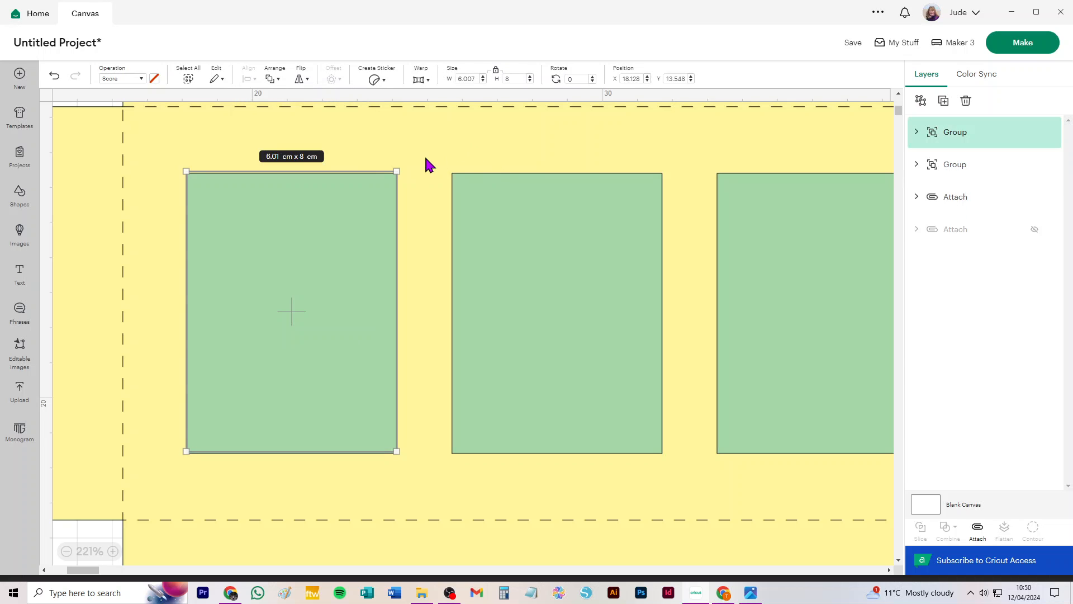
{"action": "key", "text": "Down"}
{"action": "key", "text": "Down"}
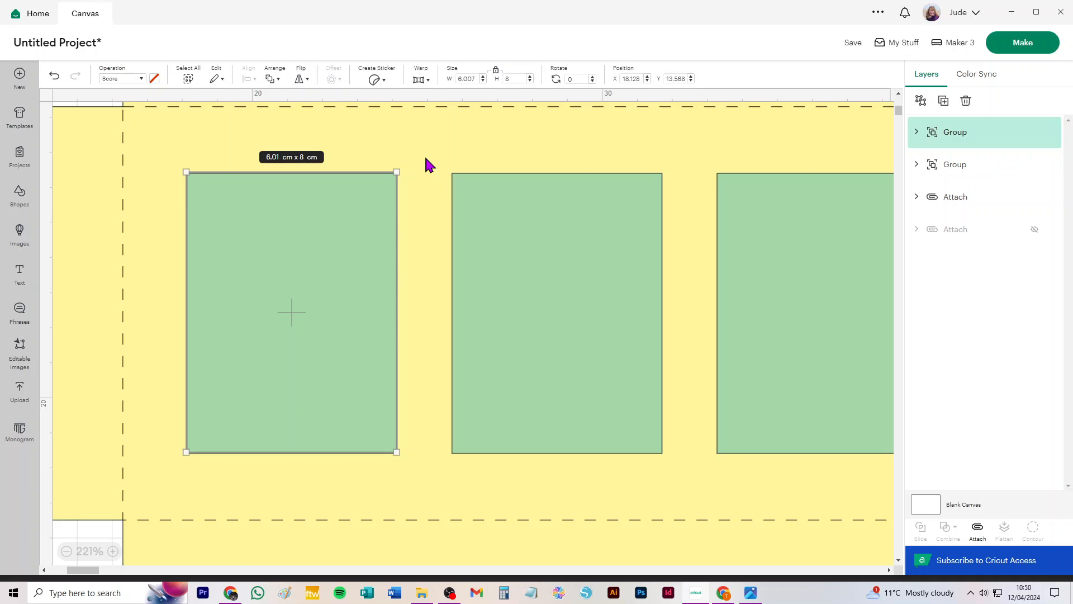
{"action": "key", "text": "Down"}
{"action": "key", "text": "Down"}
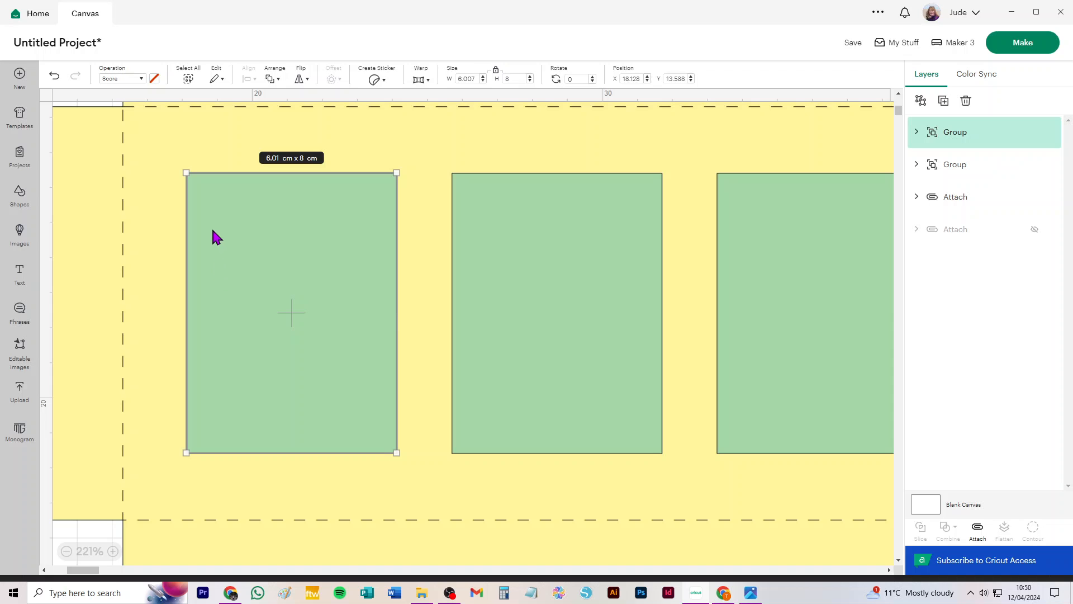
Check the layers by hiding and showing the hidden attach layer and the rectangle group.
{"action": "scroll", "coordinate": [217, 240], "scroll_direction": "up", "scroll_amount": 2}
{"action": "scroll", "coordinate": [217, 239], "scroll_direction": "left", "scroll_amount": 1}
{"action": "left_click", "coordinate": [99, 121]}
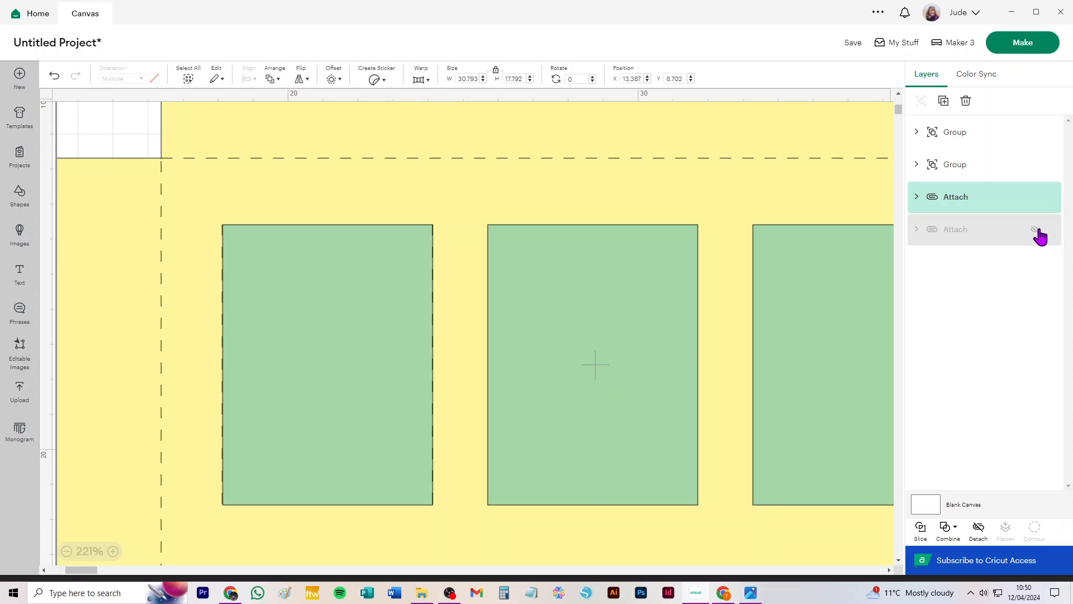
{"action": "left_click", "coordinate": [1036, 230]}
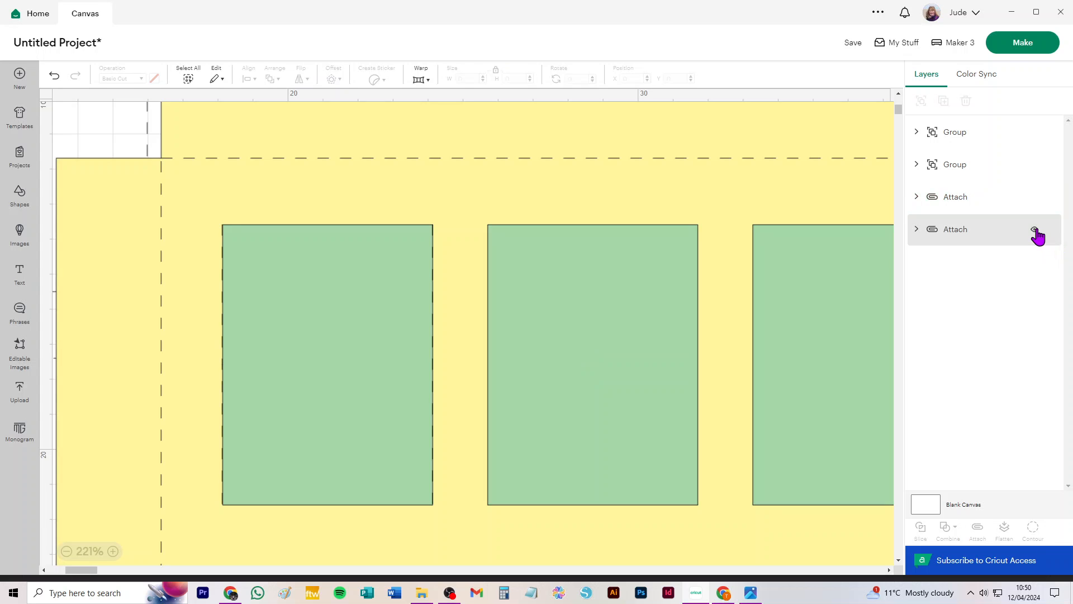
{"action": "left_click", "coordinate": [1036, 230]}
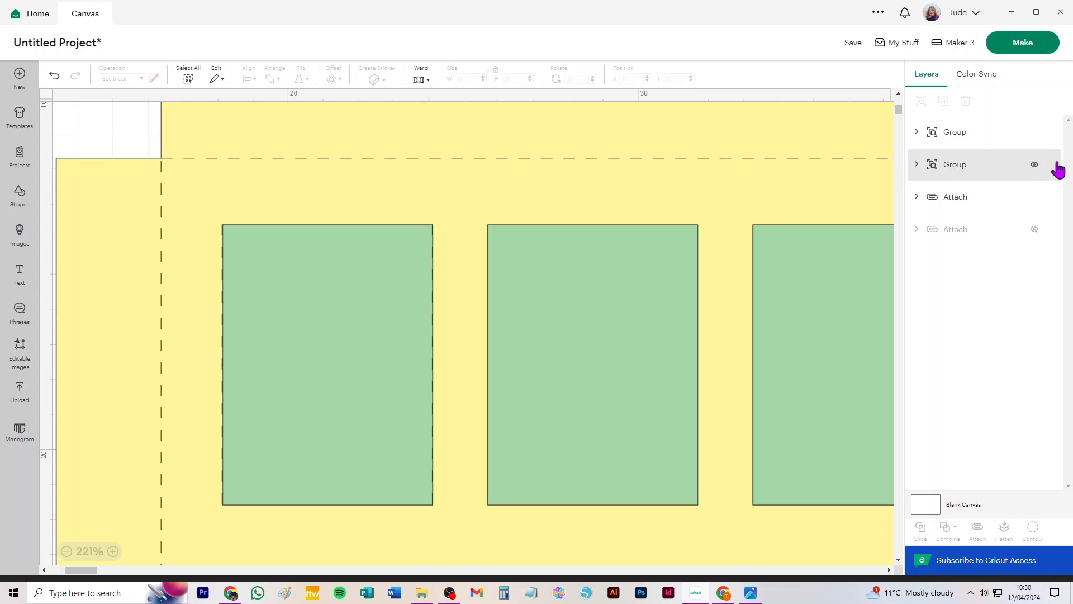
{"action": "left_click", "coordinate": [1035, 164]}
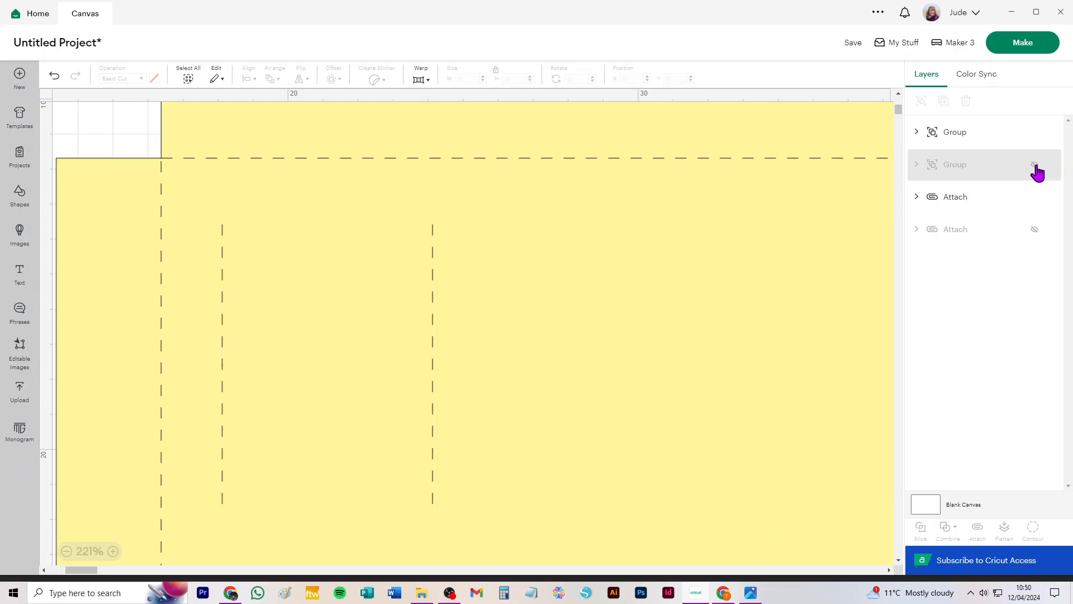
{"action": "left_click", "coordinate": [1036, 166]}
Rename the green rectangle group as Guide.
{"action": "left_click", "coordinate": [954, 172]}
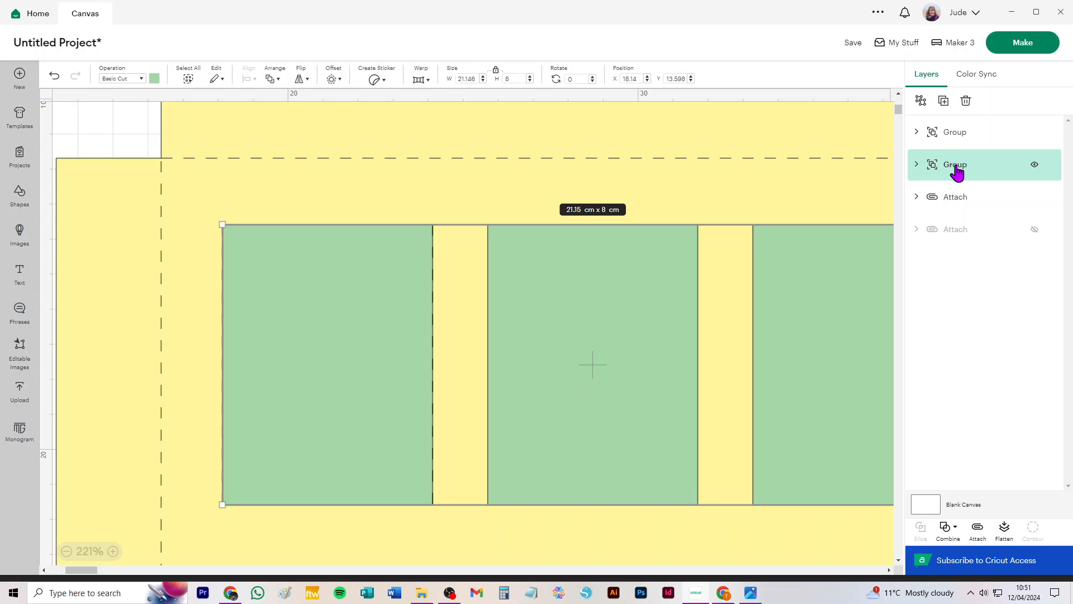
{"action": "right_click", "coordinate": [961, 170]}
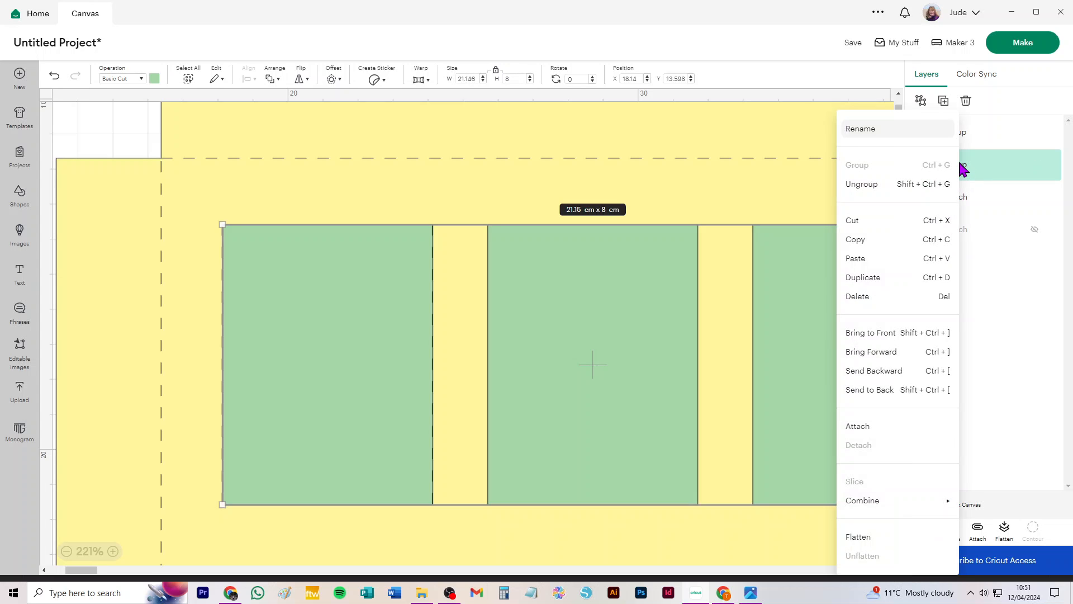
{"action": "left_click", "coordinate": [861, 130]}
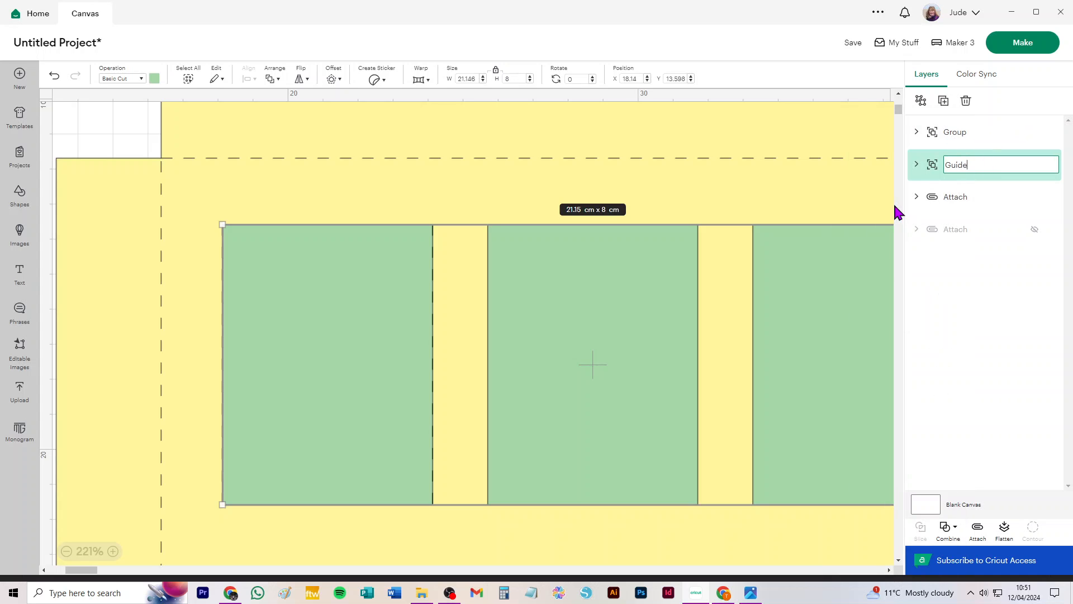
{"action": "key", "text": "Return"}
Add a new line shape and change its operation to Basic Cut.
{"action": "left_click", "coordinate": [97, 120]}
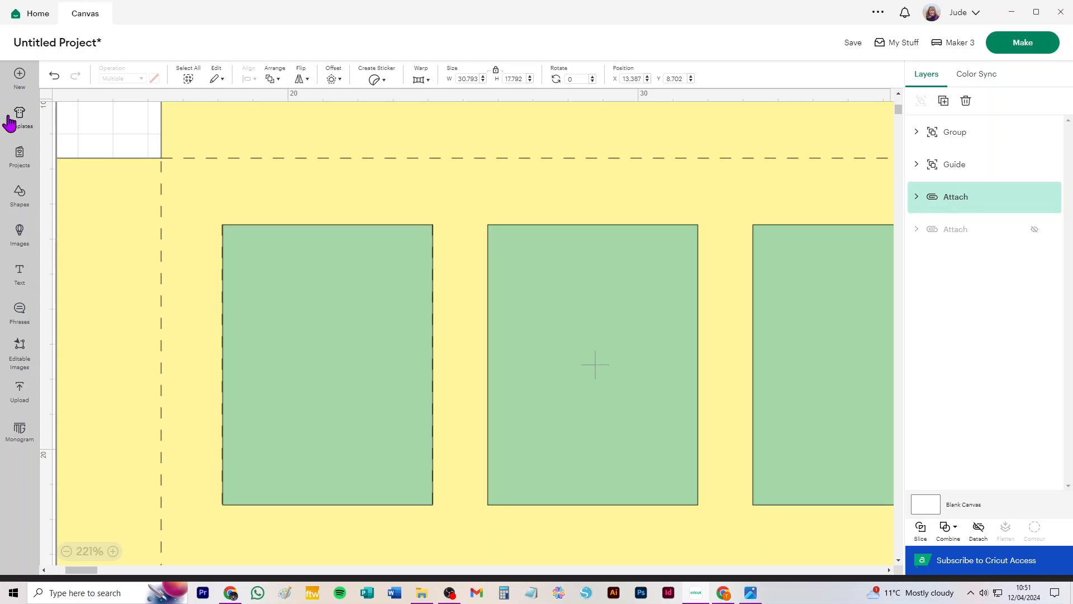
{"action": "left_click", "coordinate": [19, 193]}
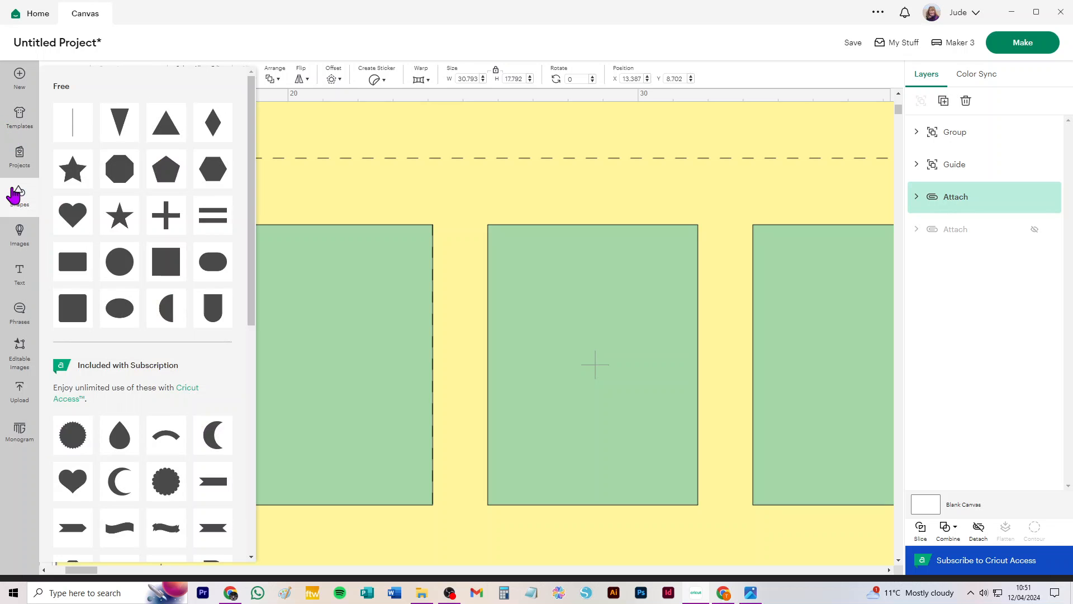
{"action": "left_click", "coordinate": [73, 123]}
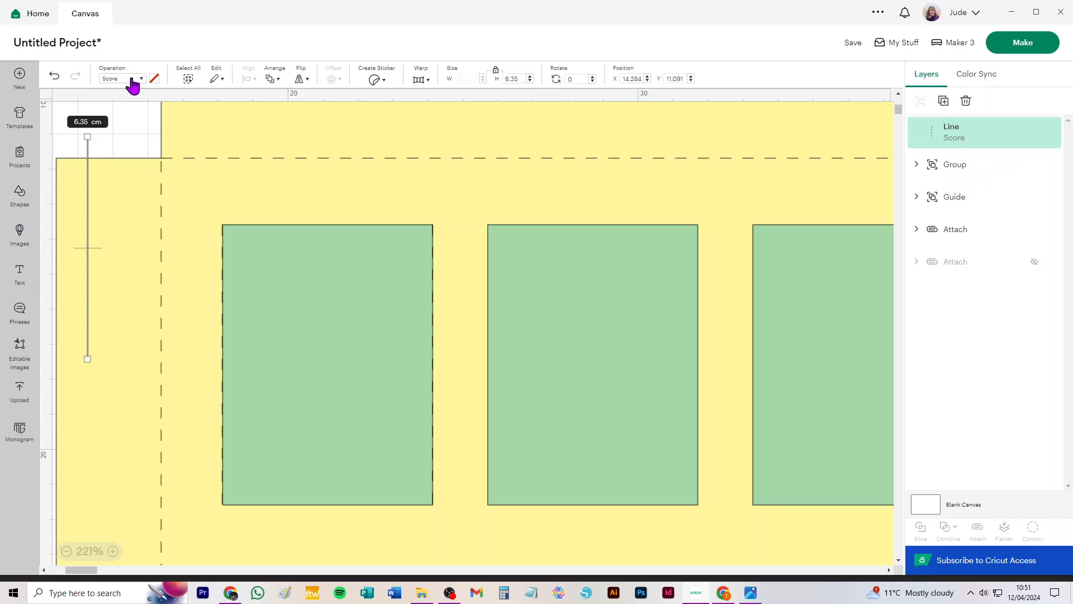
{"action": "left_click", "coordinate": [139, 86]}
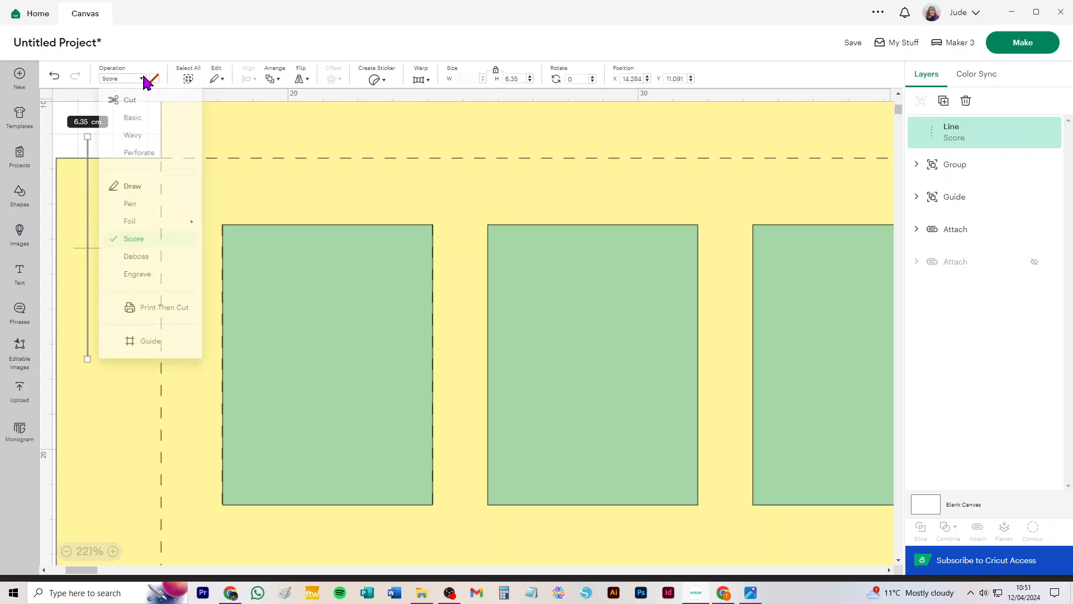
{"action": "left_click", "coordinate": [138, 125]}
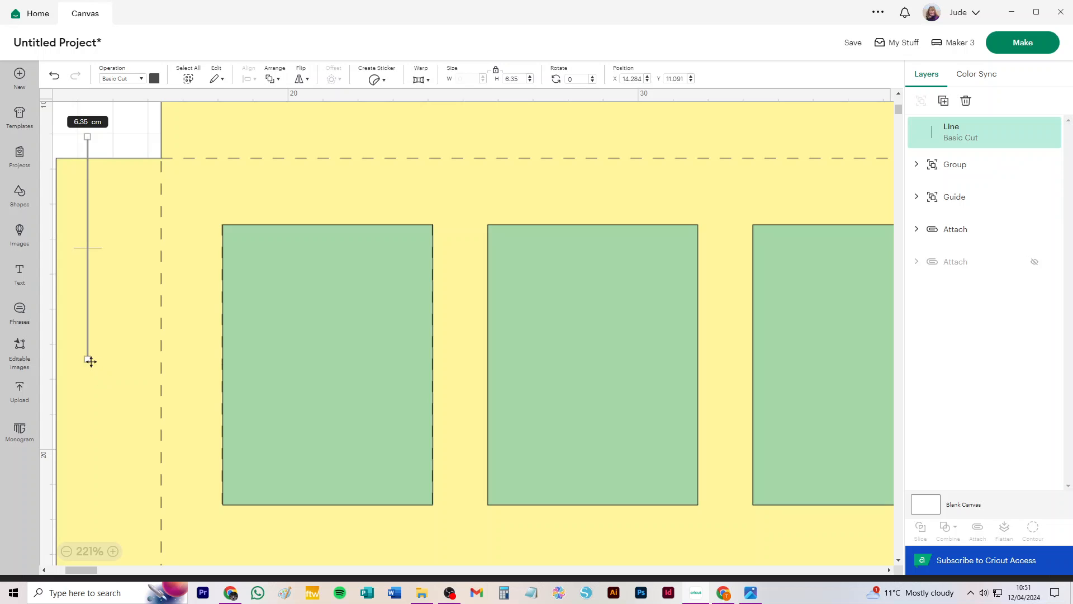
Rotate the cut line horizontal, set its length to 6 cm and place it on the first window's top edge.
{"action": "left_click_drag", "start_coordinate": [96, 367], "coordinate": [207, 250]}
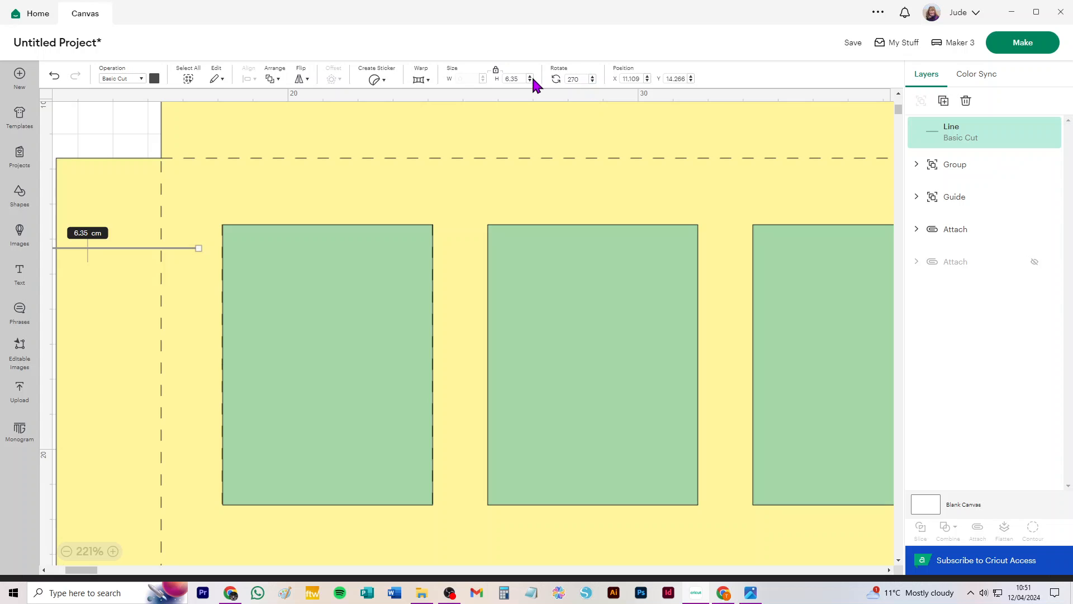
{"action": "type", "text": "6"}
{"action": "key", "text": "Return"}
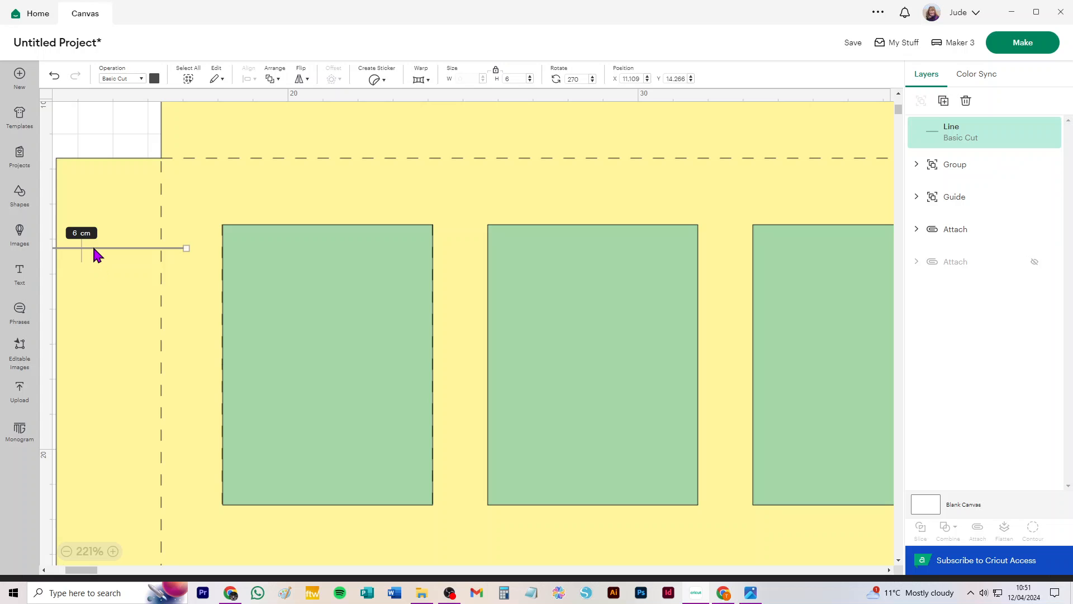
{"action": "left_click_drag", "start_coordinate": [95, 255], "coordinate": [343, 229]}
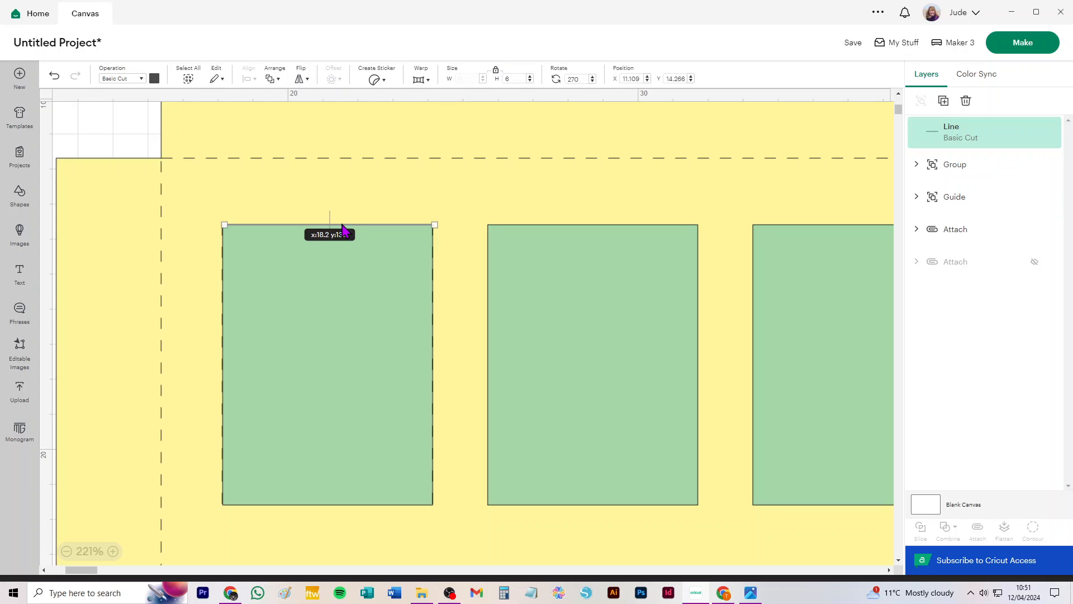
{"action": "left_click_drag", "start_coordinate": [342, 224], "coordinate": [342, 225]}
Copy the cut line and place the copy along the first window's bottom edge.
{"action": "key", "text": "ctrl+c"}
{"action": "key", "text": "ctrl+v"}
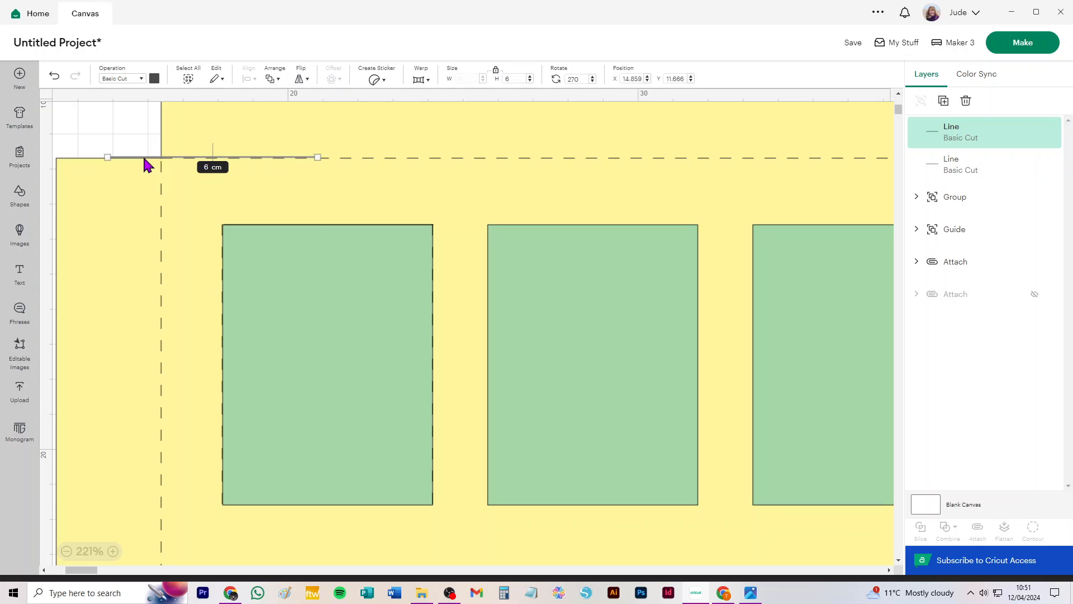
{"action": "left_click_drag", "start_coordinate": [144, 159], "coordinate": [260, 507]}
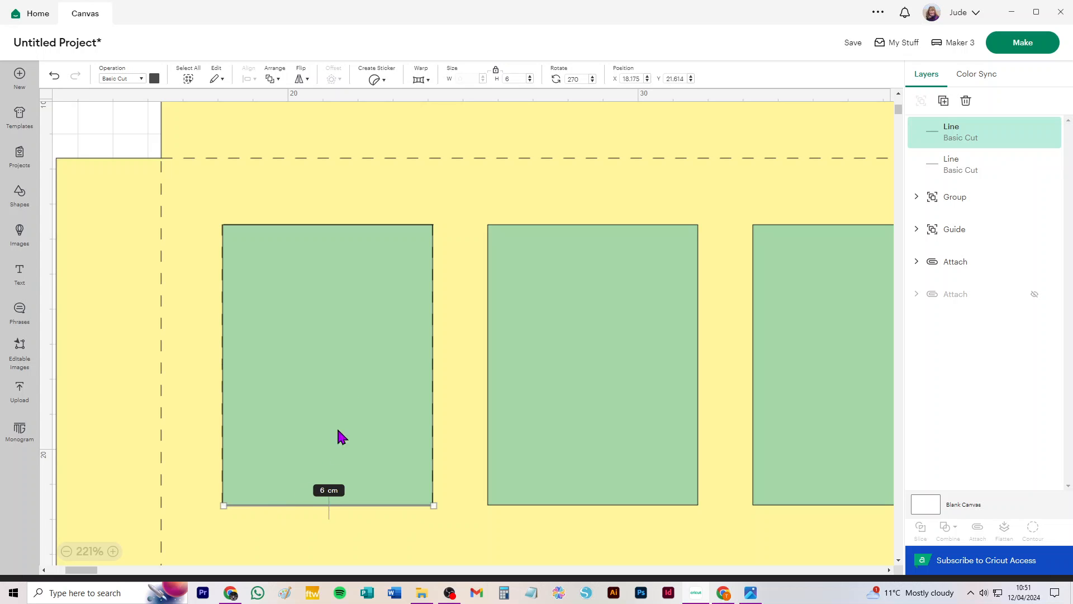
Select both horizontal cut lines and align them to the left.
{"action": "left_click", "coordinate": [249, 224], "text": "shift"}
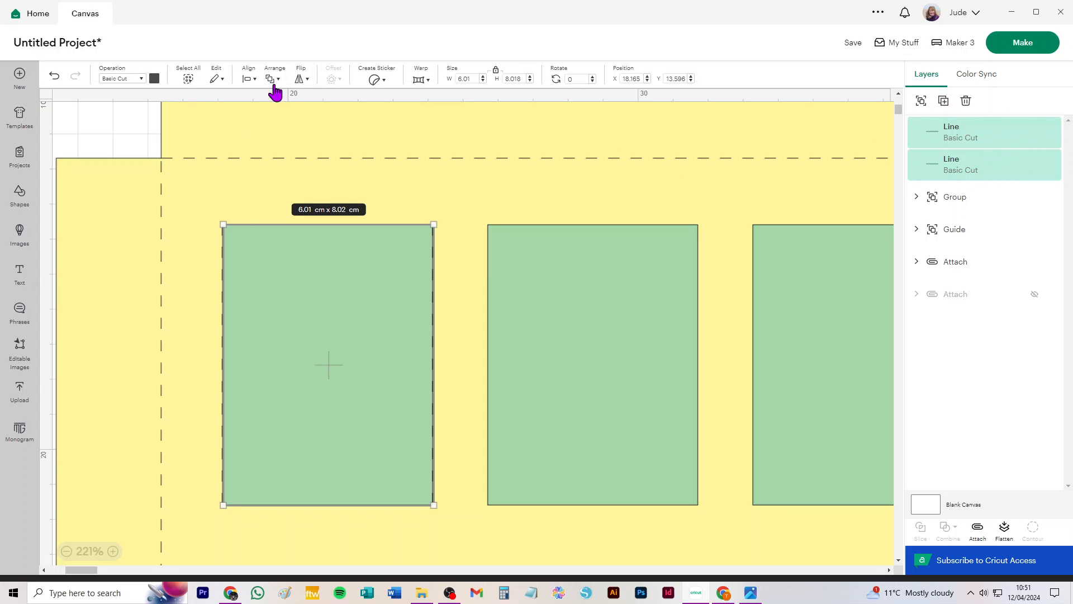
{"action": "left_click", "coordinate": [246, 79]}
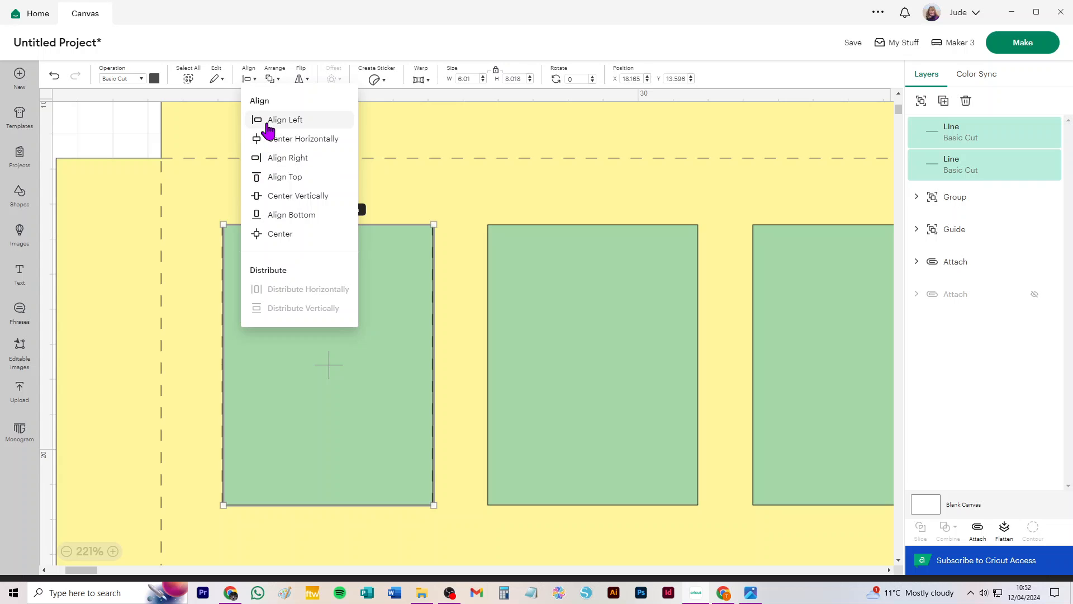
{"action": "left_click", "coordinate": [269, 119]}
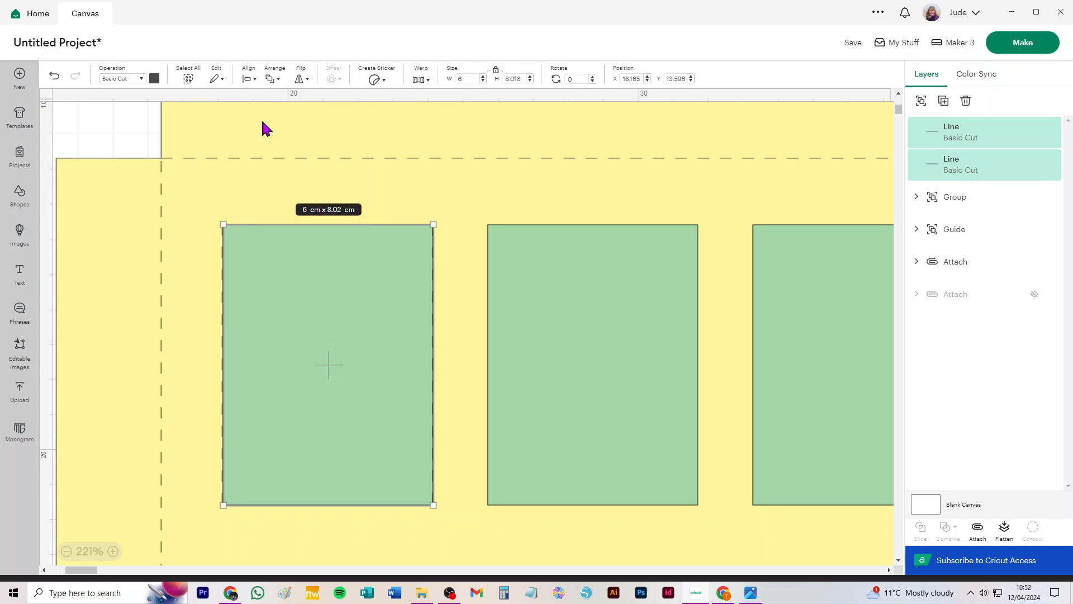
Hide the guide layer.
{"action": "left_click", "coordinate": [537, 287]}
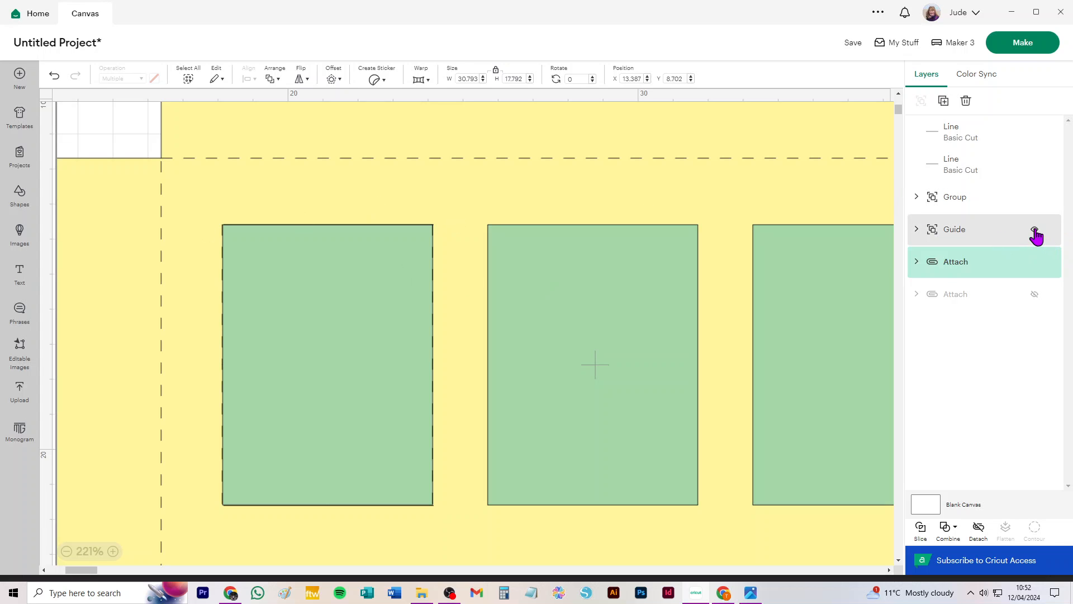
{"action": "left_click", "coordinate": [1033, 230]}
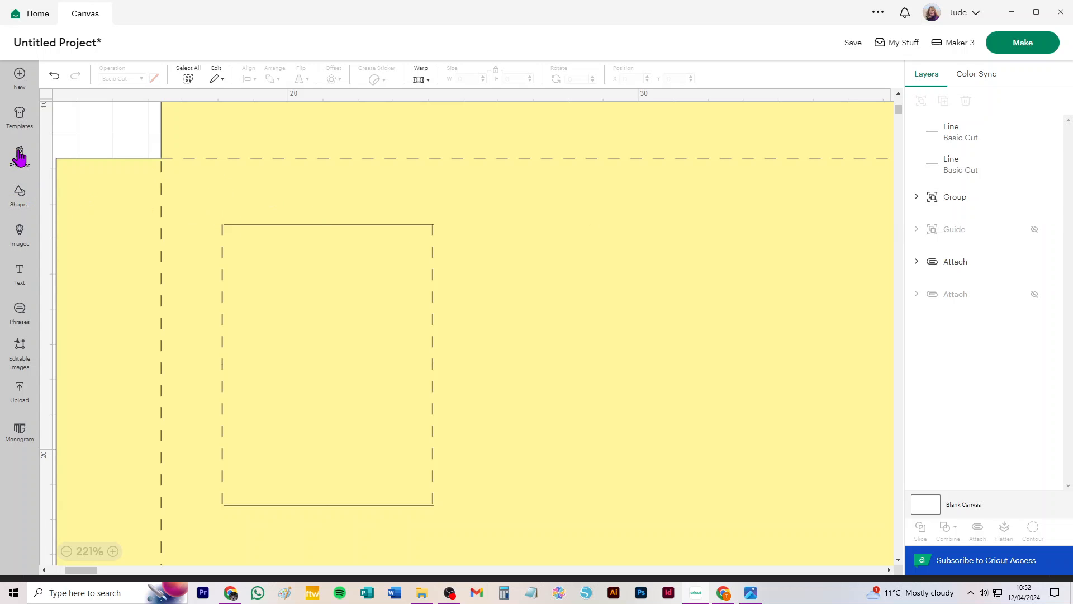
Add a new line, set its length to 8 cm and change its operation to Basic Cut.
{"action": "left_click", "coordinate": [22, 200]}
{"action": "left_click", "coordinate": [85, 134]}
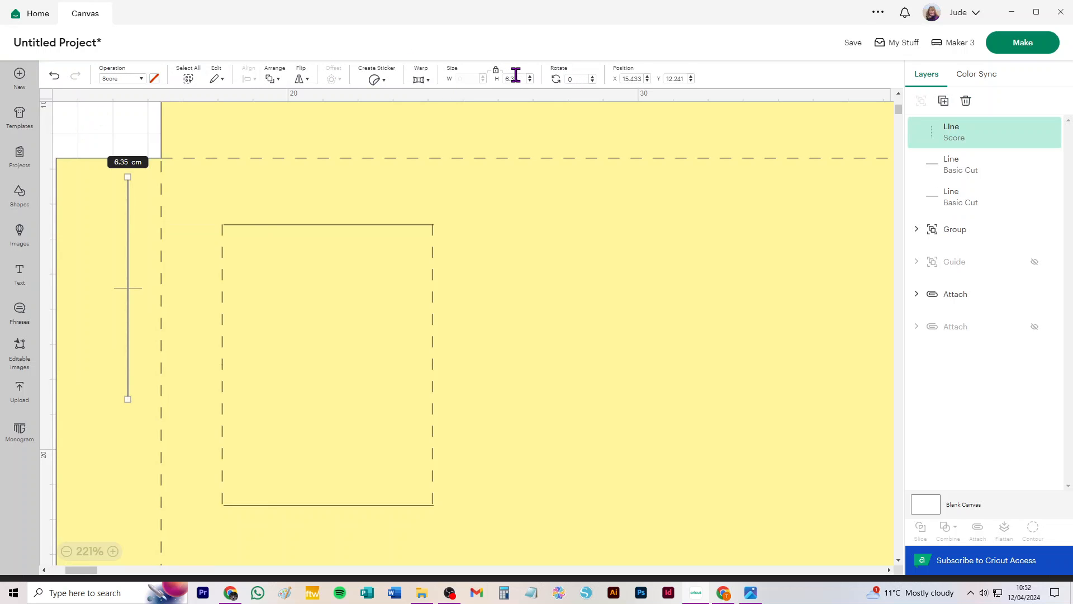
{"action": "key", "text": "Return"}
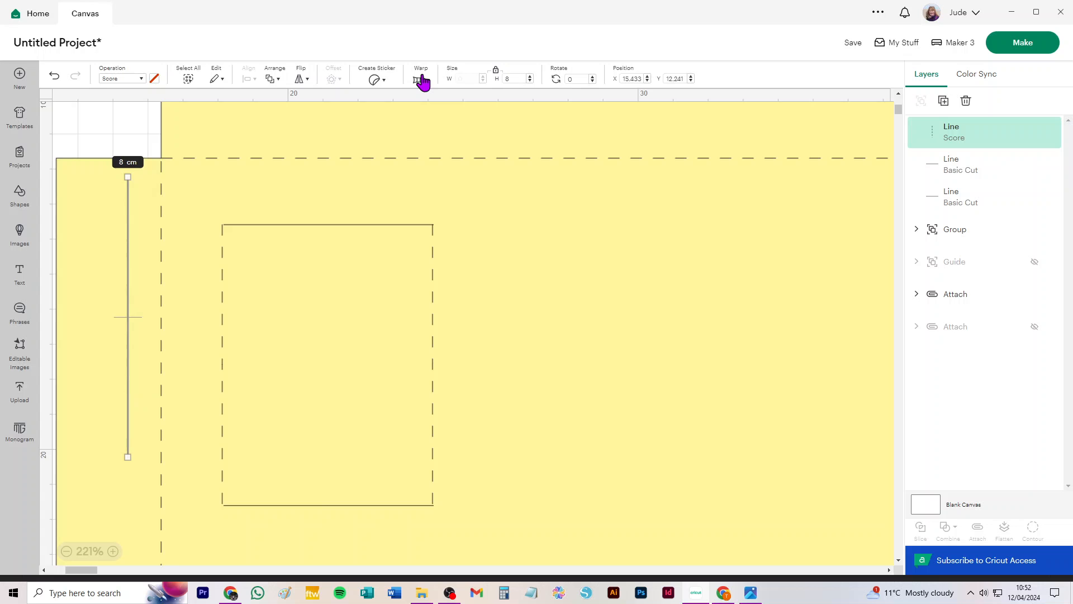
{"action": "left_click", "coordinate": [129, 84]}
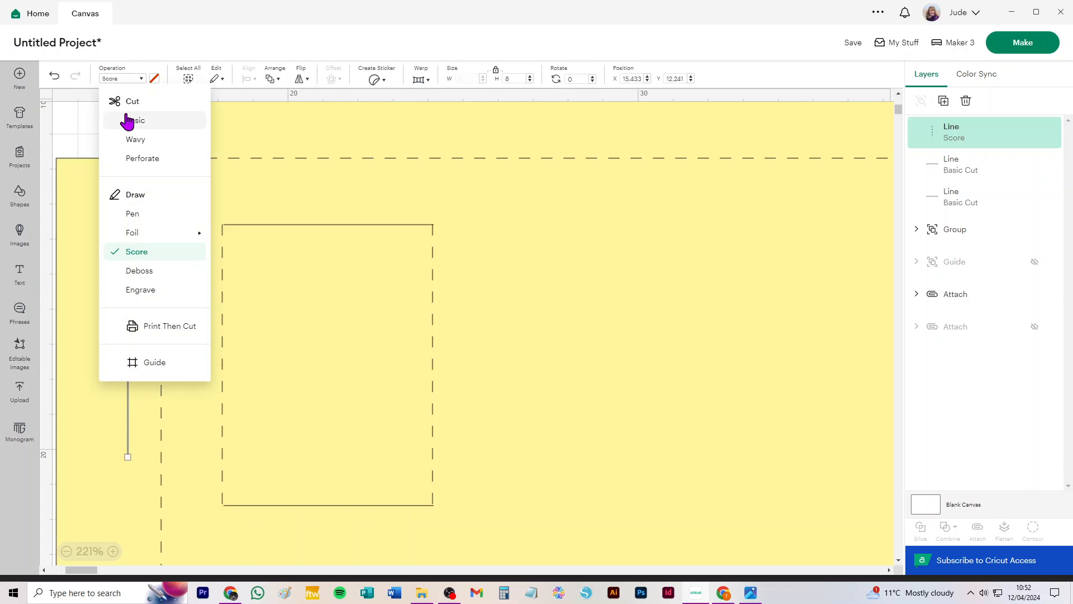
{"action": "left_click", "coordinate": [133, 122]}
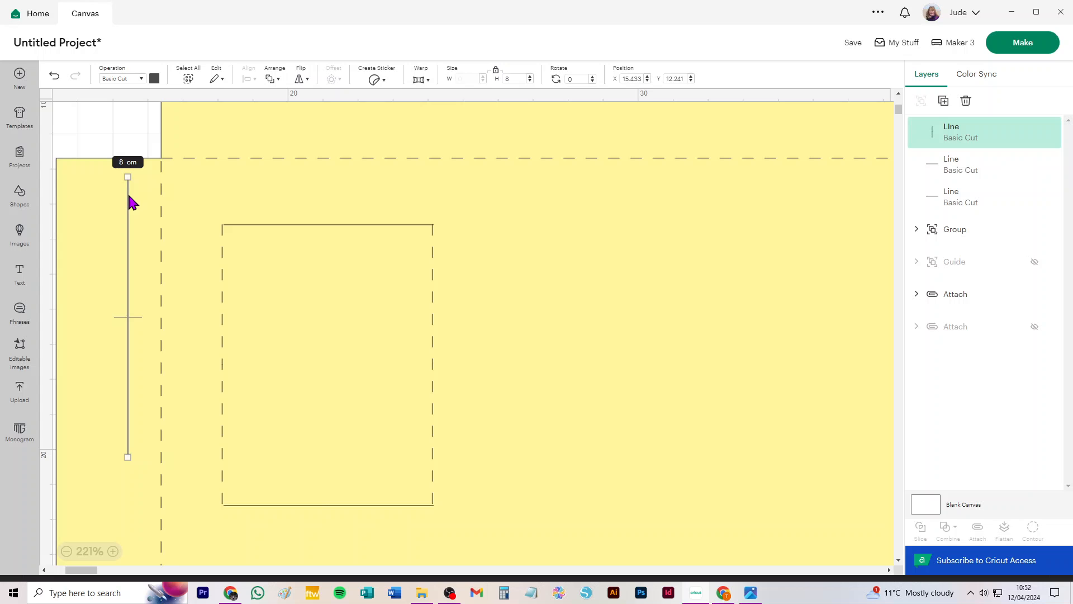
Move the vertical line into the first window and center it horizontally with the two horizontal cut lines.
{"action": "left_click_drag", "start_coordinate": [128, 198], "coordinate": [324, 245]}
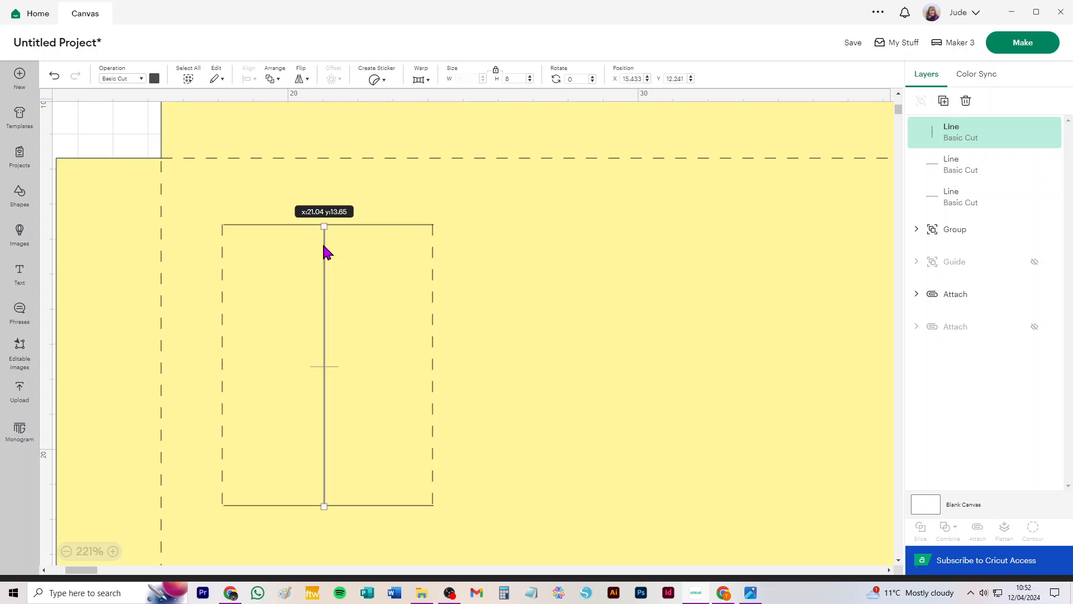
{"action": "left_click", "coordinate": [278, 225], "text": "shift"}
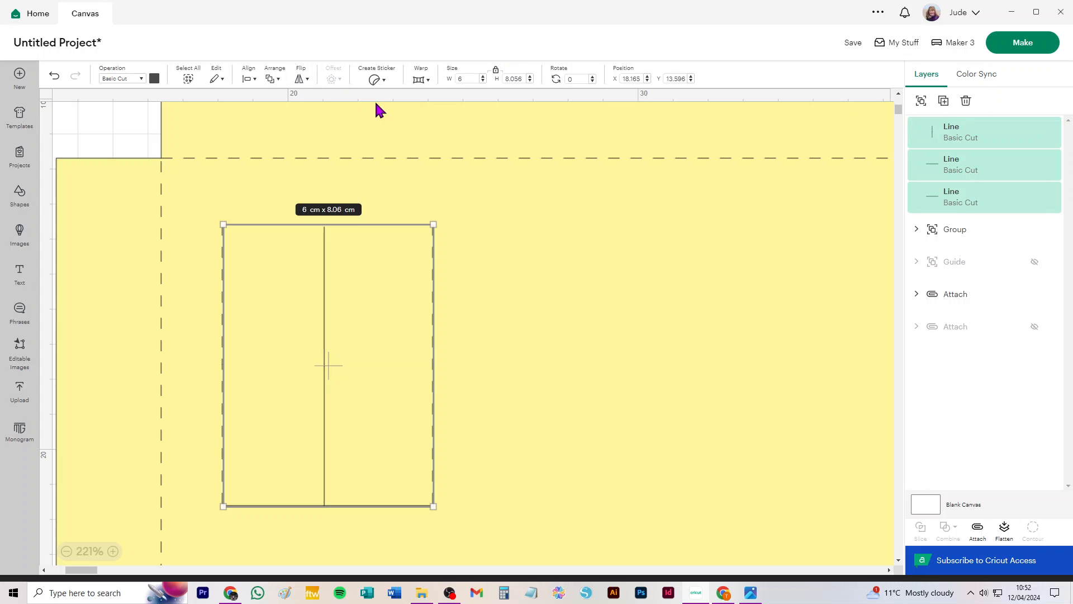
{"action": "left_click", "coordinate": [250, 78]}
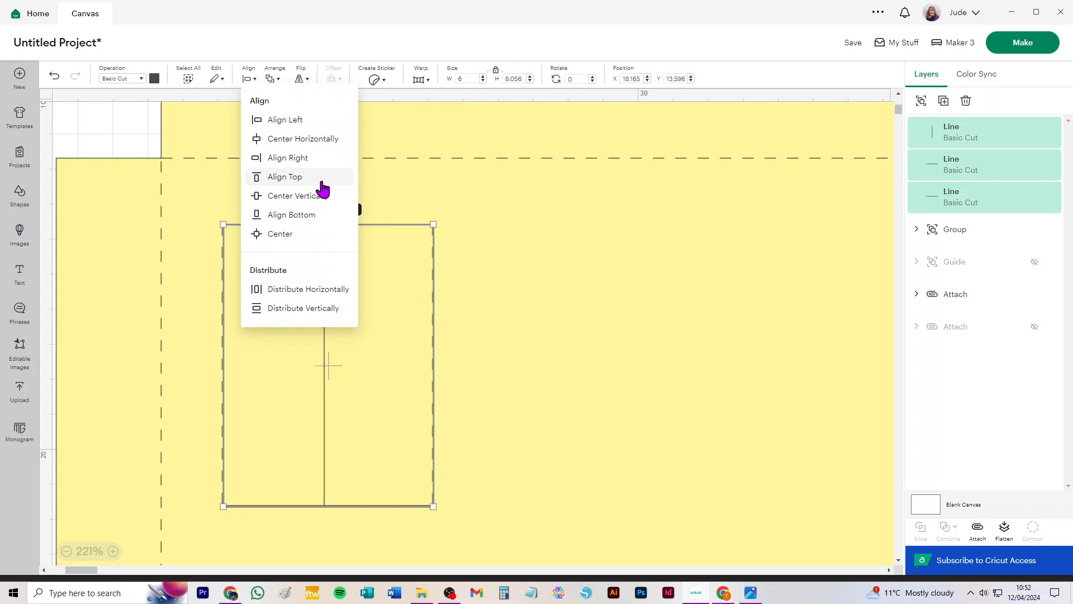
{"action": "left_click", "coordinate": [303, 140]}
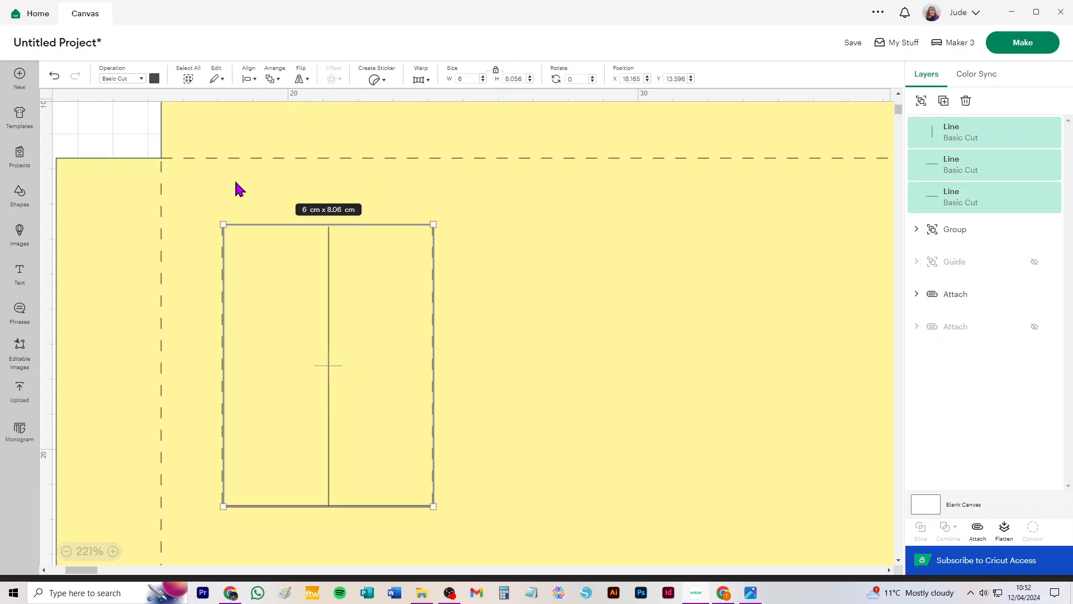
Nudge the vertical cut line up until it meets the window's top cut line.
{"action": "left_click", "coordinate": [87, 107]}
{"action": "left_click", "coordinate": [359, 263]}
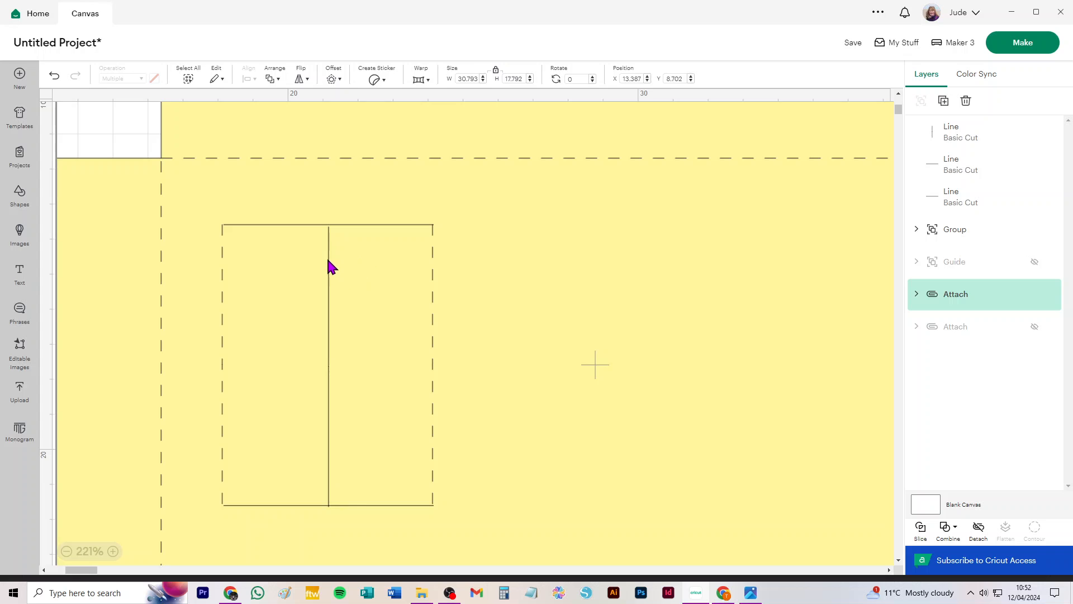
{"action": "scroll", "coordinate": [329, 263], "scroll_direction": "up", "scroll_amount": 3}
{"action": "scroll", "coordinate": [330, 264], "scroll_direction": "up", "scroll_amount": 3}
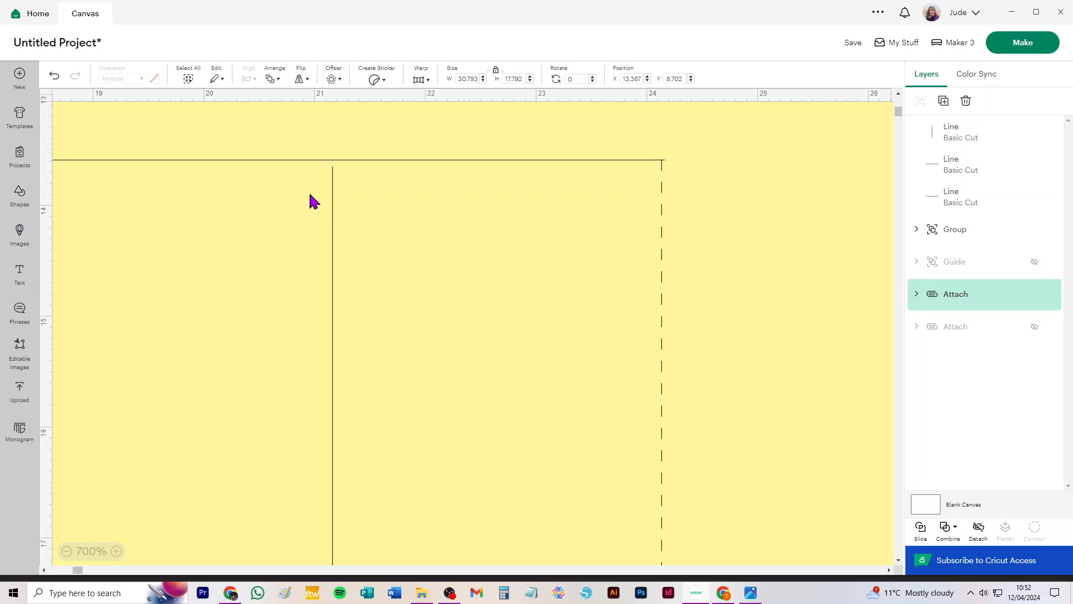
{"action": "left_click_drag", "start_coordinate": [190, 220], "coordinate": [322, 235]}
{"action": "left_click", "coordinate": [217, 223]}
{"action": "left_click_drag", "start_coordinate": [665, 294], "coordinate": [545, 271]}
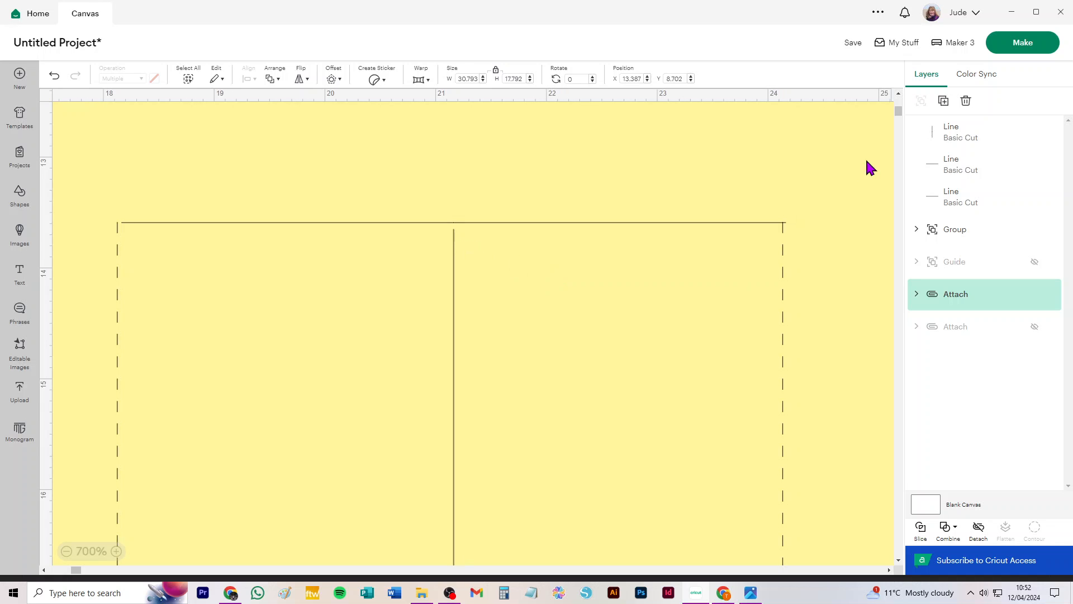
{"action": "left_click", "coordinate": [982, 136]}
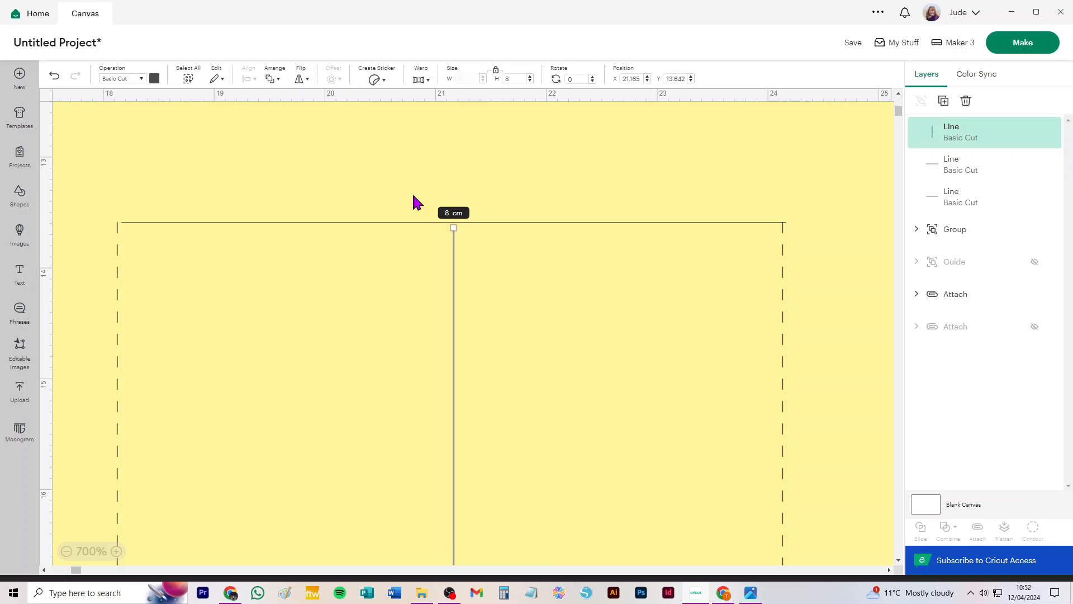
{"action": "key", "text": "Up"}
{"action": "key", "text": "Up"}
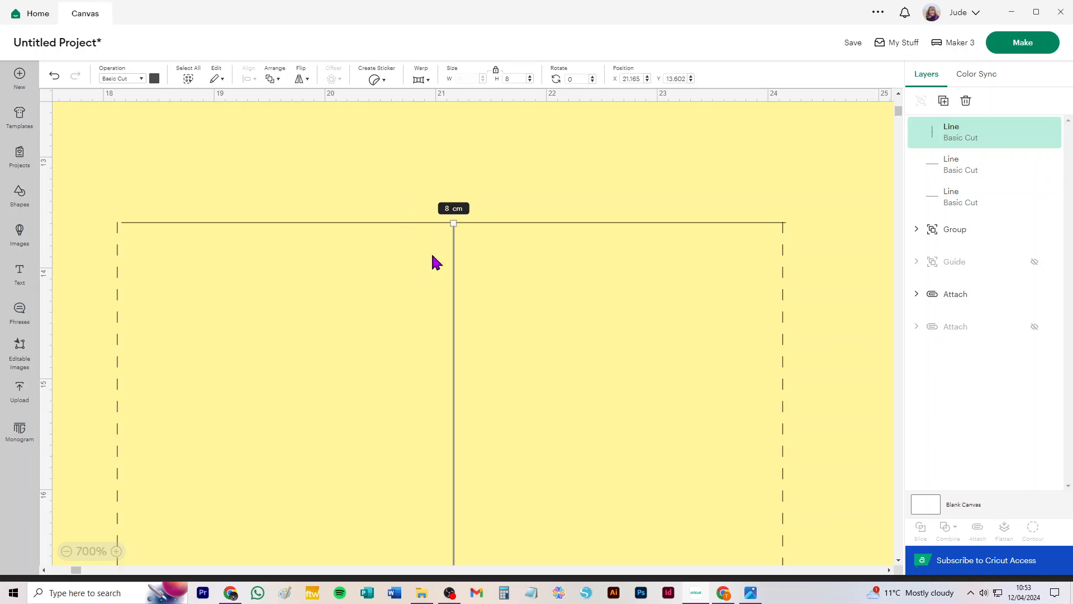
Select all three cut lines and nudge them slightly left and down onto the window outline.
{"action": "left_click", "coordinate": [976, 170], "text": "shift"}
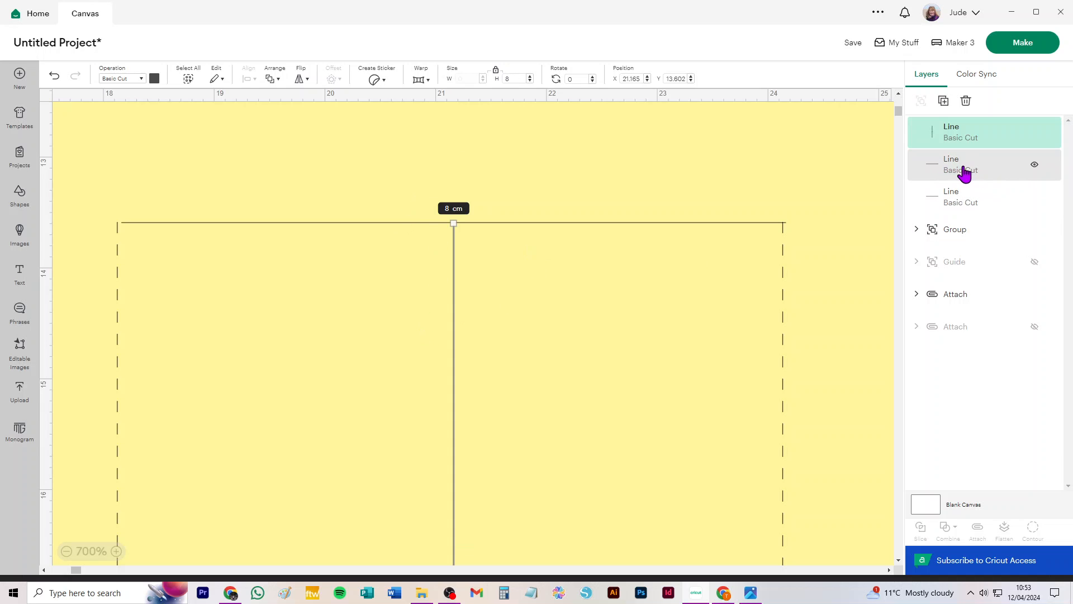
{"action": "left_click", "coordinate": [970, 205], "text": "shift"}
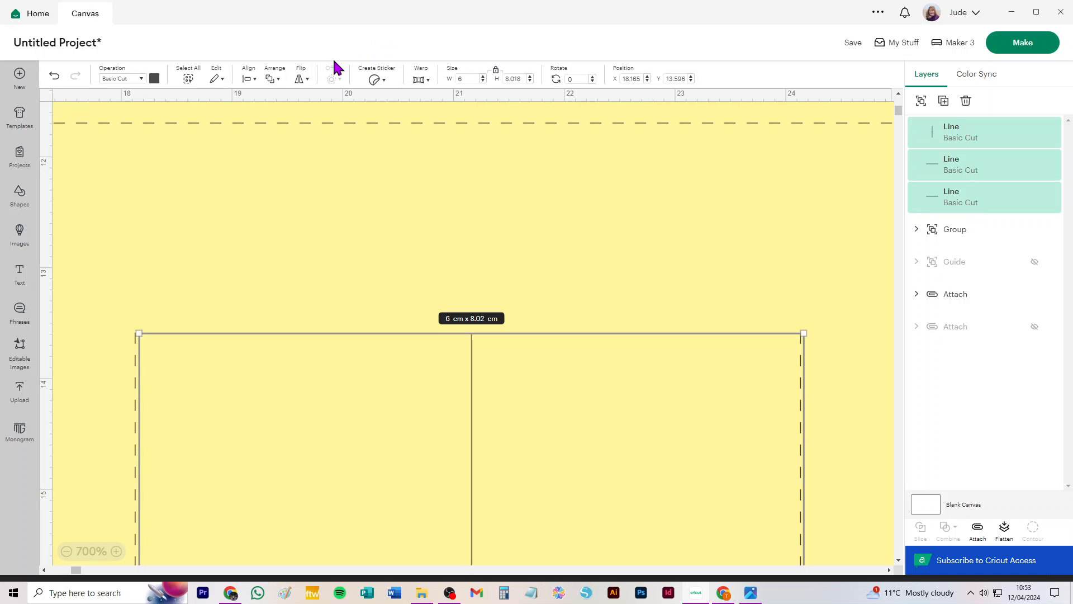
{"action": "key", "text": "Left"}
{"action": "key", "text": "Left"}
{"action": "key", "text": "Left"}
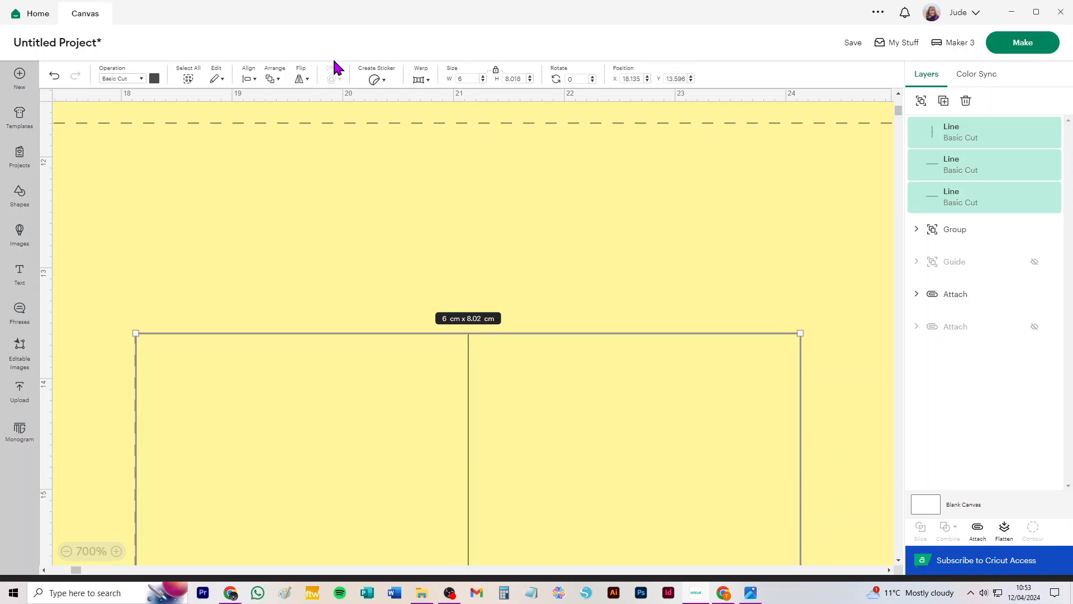
{"action": "key", "text": "Left"}
{"action": "key", "text": "Down"}
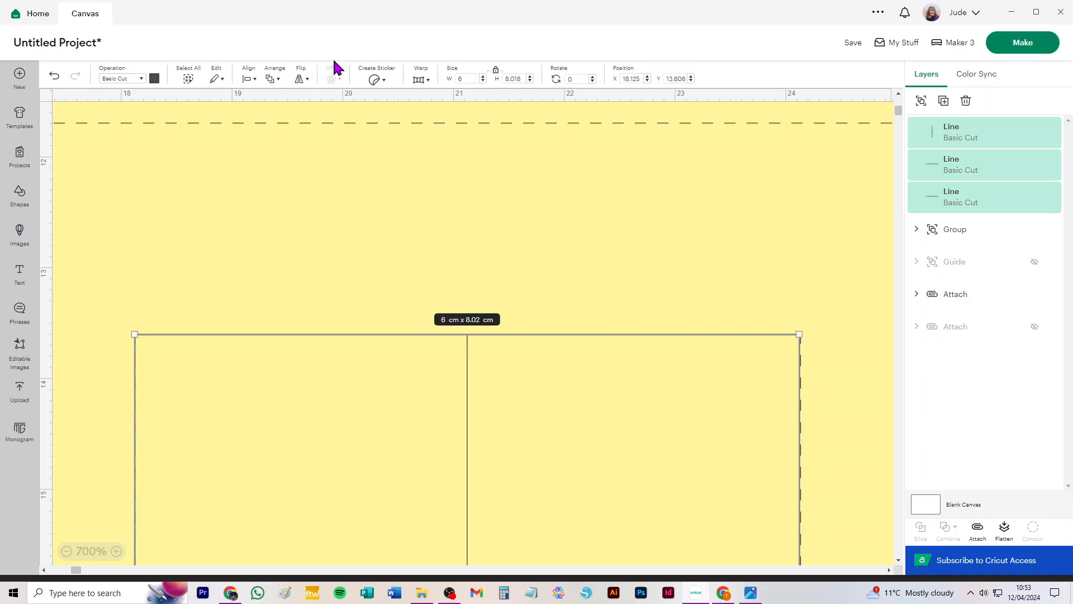
{"action": "key", "text": "Right"}
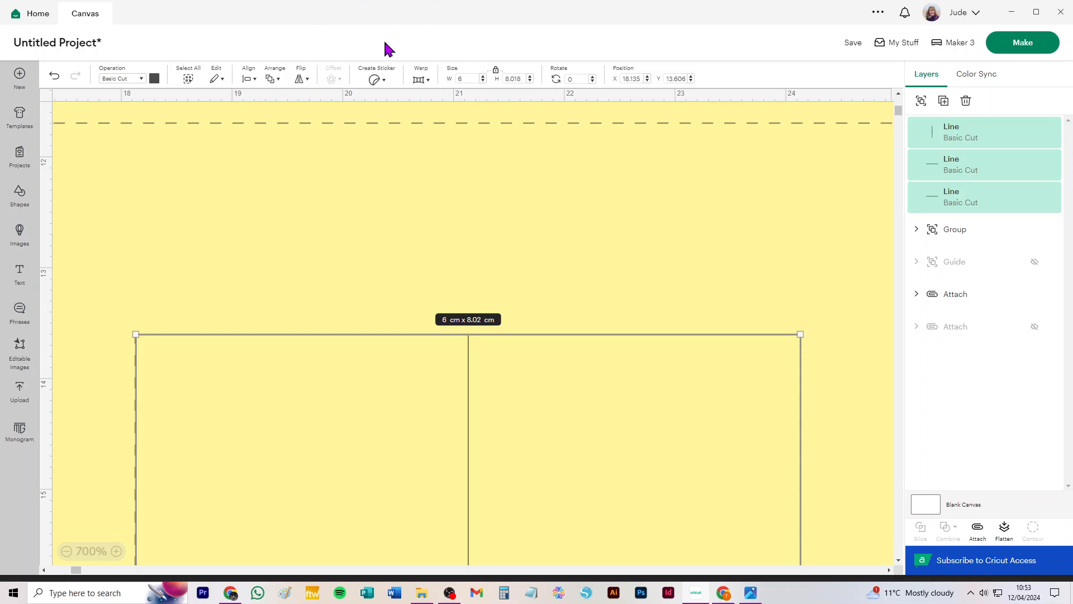
Group the three cut lines.
{"action": "left_click", "coordinate": [921, 101]}
{"action": "scroll", "coordinate": [688, 279], "scroll_direction": "down", "scroll_amount": 5}
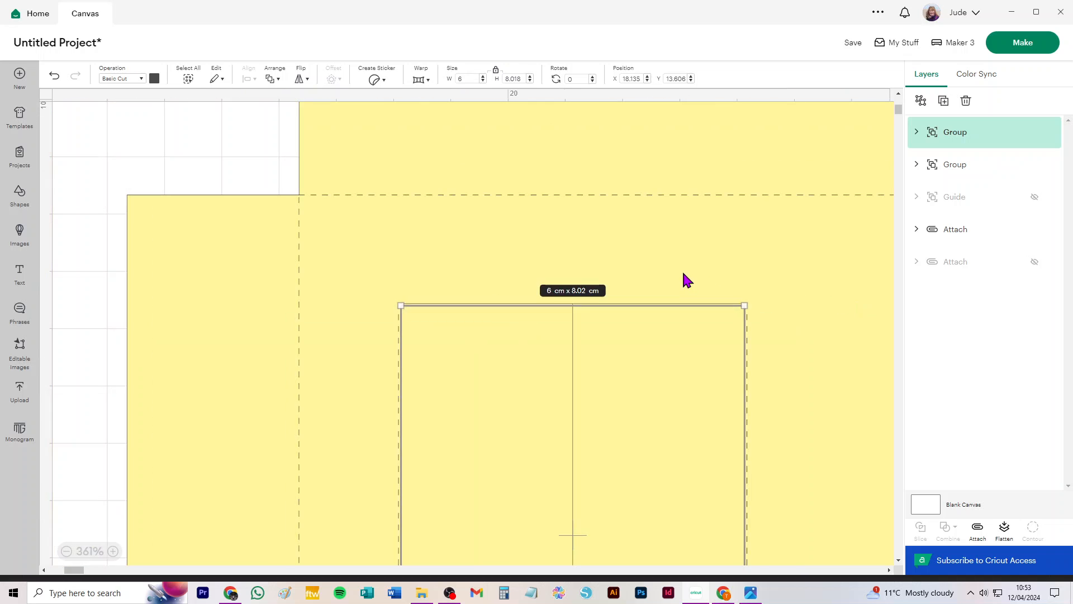
{"action": "scroll", "coordinate": [727, 297], "scroll_direction": "down", "scroll_amount": 2}
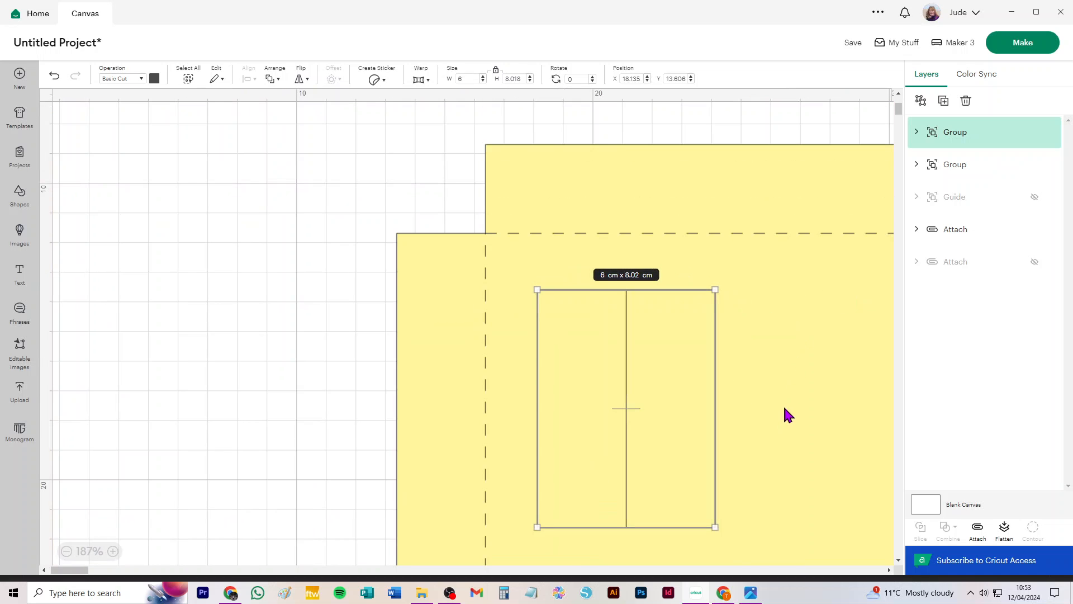
Hide the box base, then select the cut-line group and the window score group and group them together.
{"action": "left_click", "coordinate": [803, 393]}
{"action": "left_click_drag", "start_coordinate": [803, 393], "coordinate": [680, 356]}
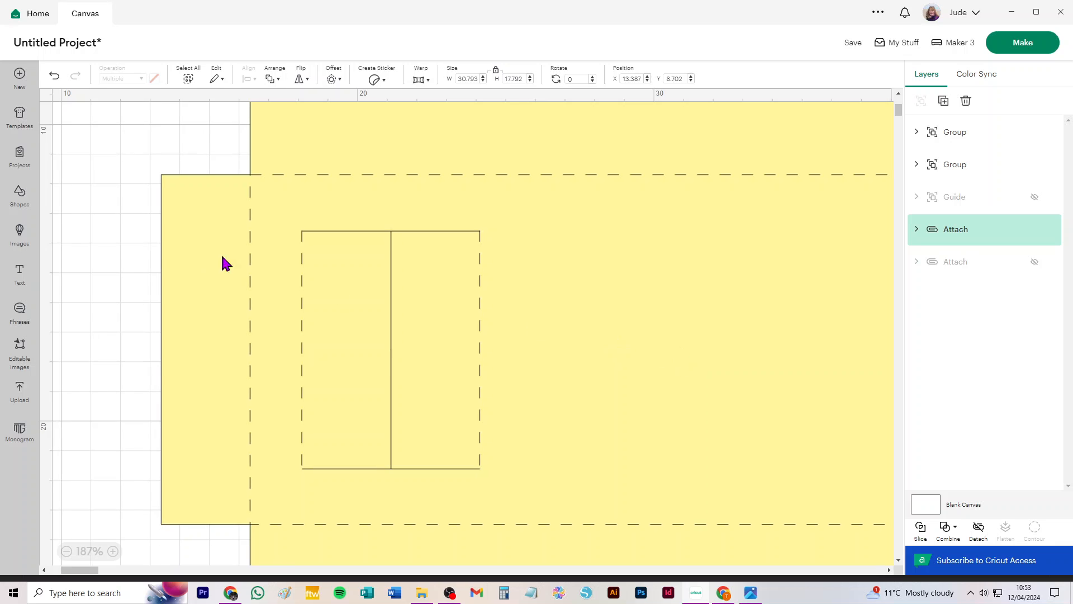
{"action": "left_click", "coordinate": [113, 215]}
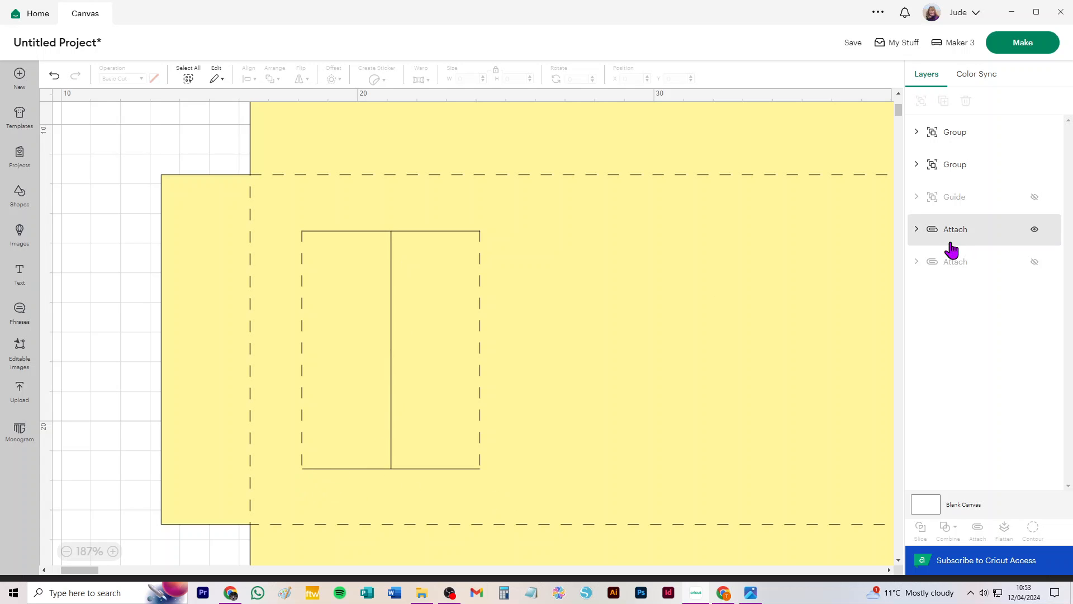
{"action": "left_click", "coordinate": [1035, 166]}
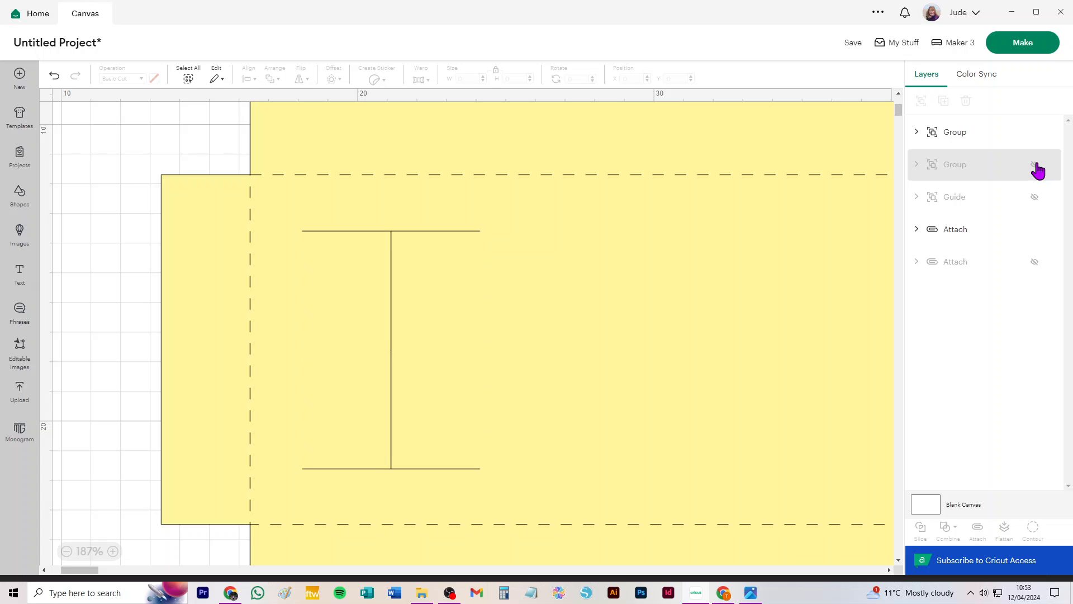
{"action": "left_click", "coordinate": [1035, 166]}
{"action": "left_click", "coordinate": [917, 134]}
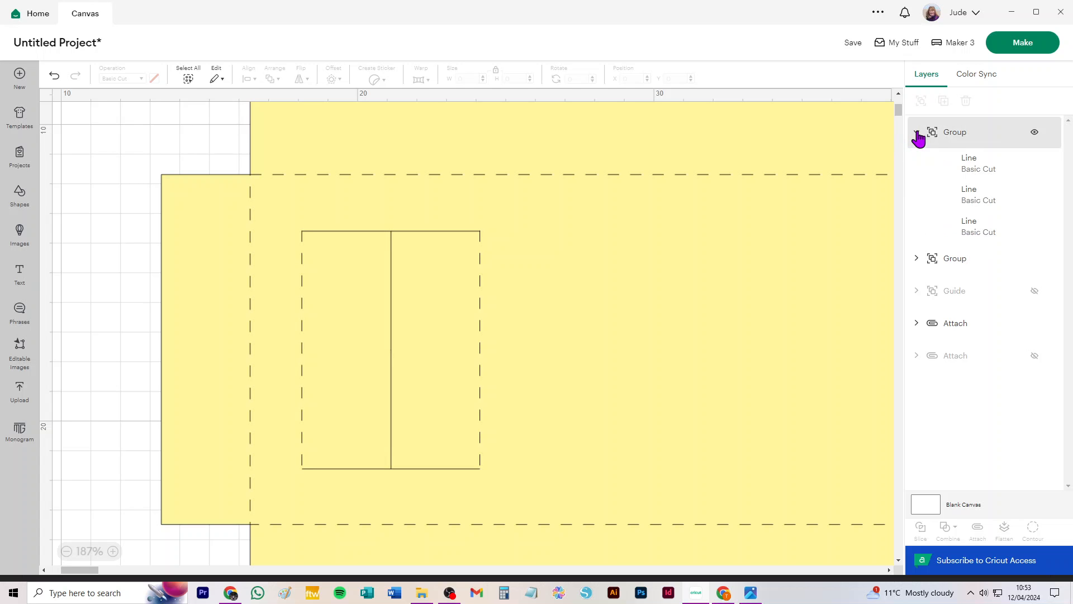
{"action": "left_click", "coordinate": [917, 134]}
{"action": "left_click", "coordinate": [1035, 230]}
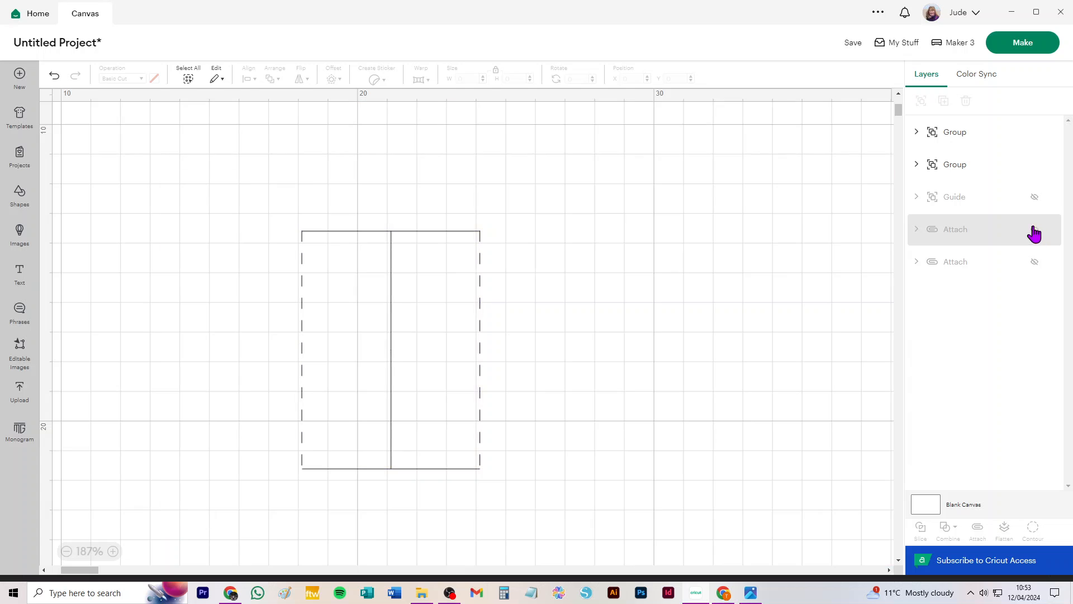
{"action": "left_click_drag", "start_coordinate": [196, 162], "coordinate": [624, 537]}
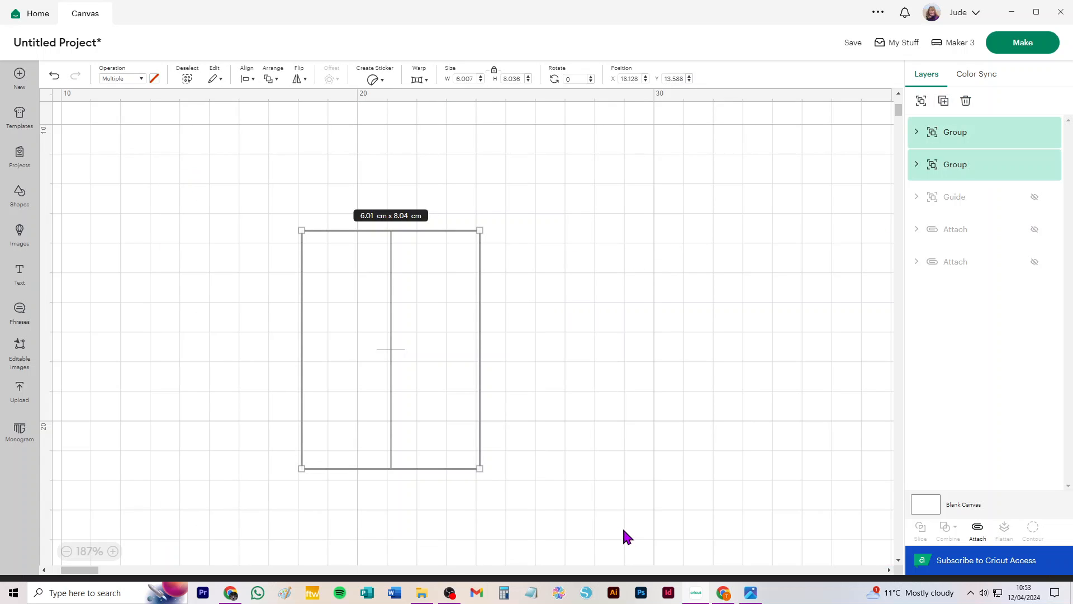
{"action": "left_click", "coordinate": [919, 103]}
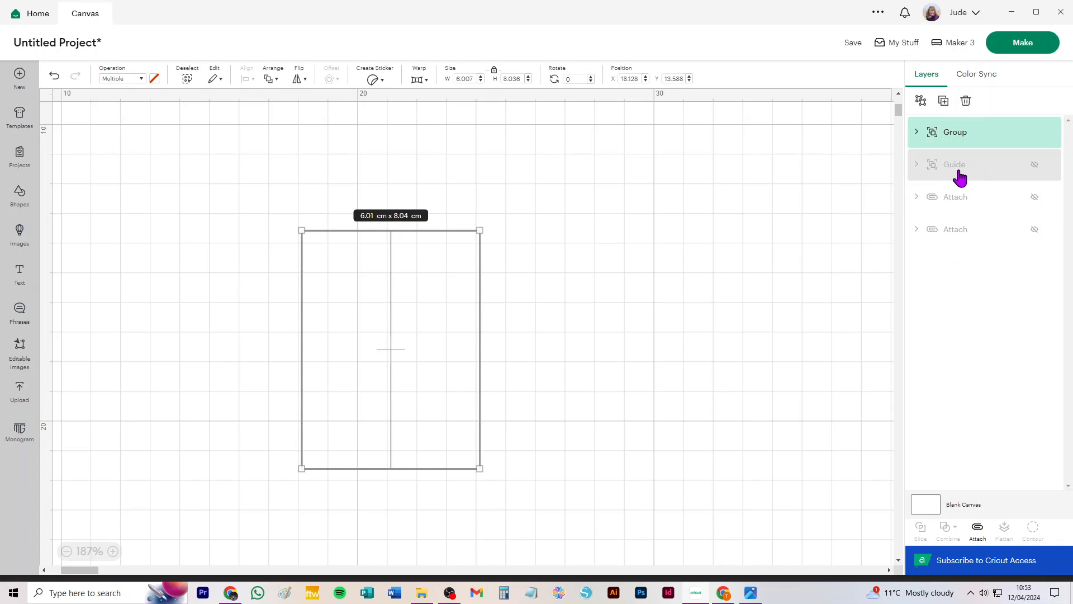
Unhide both attached layers and delete the second attached layer.
{"action": "left_click", "coordinate": [1034, 166]}
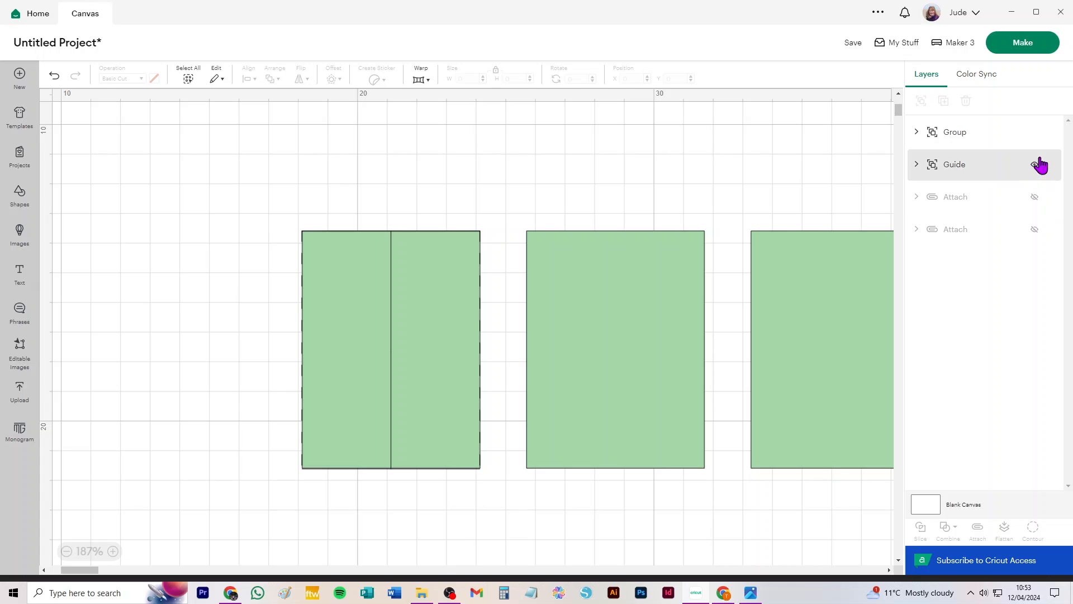
{"action": "left_click", "coordinate": [1035, 166]}
{"action": "left_click", "coordinate": [1035, 198]}
{"action": "left_click", "coordinate": [1035, 230]}
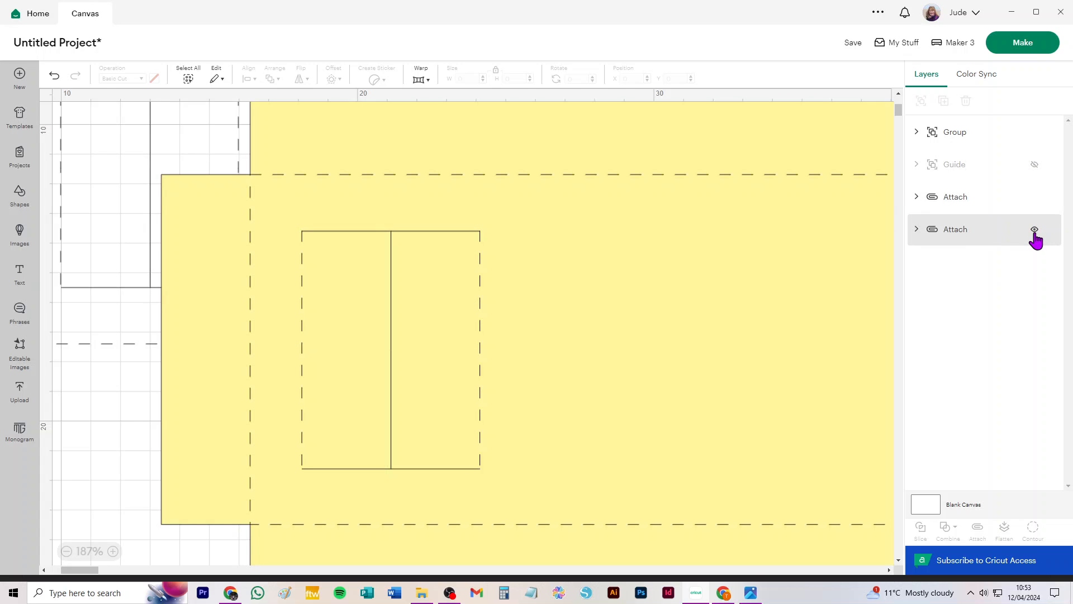
{"action": "left_click_drag", "start_coordinate": [127, 371], "coordinate": [96, 221]}
{"action": "key", "text": "Delete"}
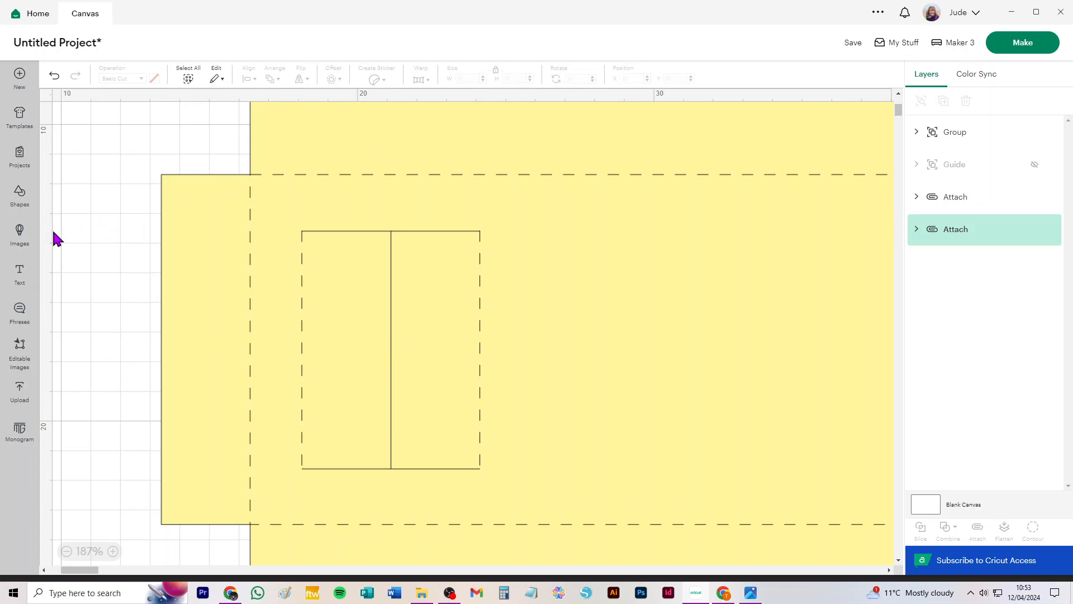
Rename the combined window group to Cutout.
{"action": "scroll", "coordinate": [341, 318], "scroll_direction": "down", "scroll_amount": 3}
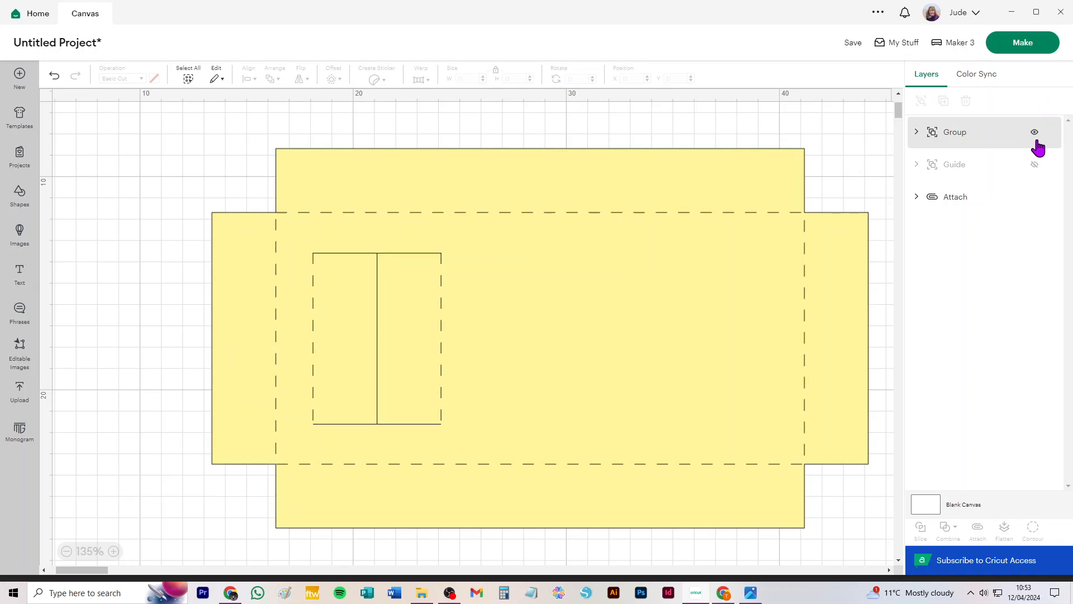
{"action": "left_click", "coordinate": [917, 133]}
{"action": "left_click", "coordinate": [935, 163]}
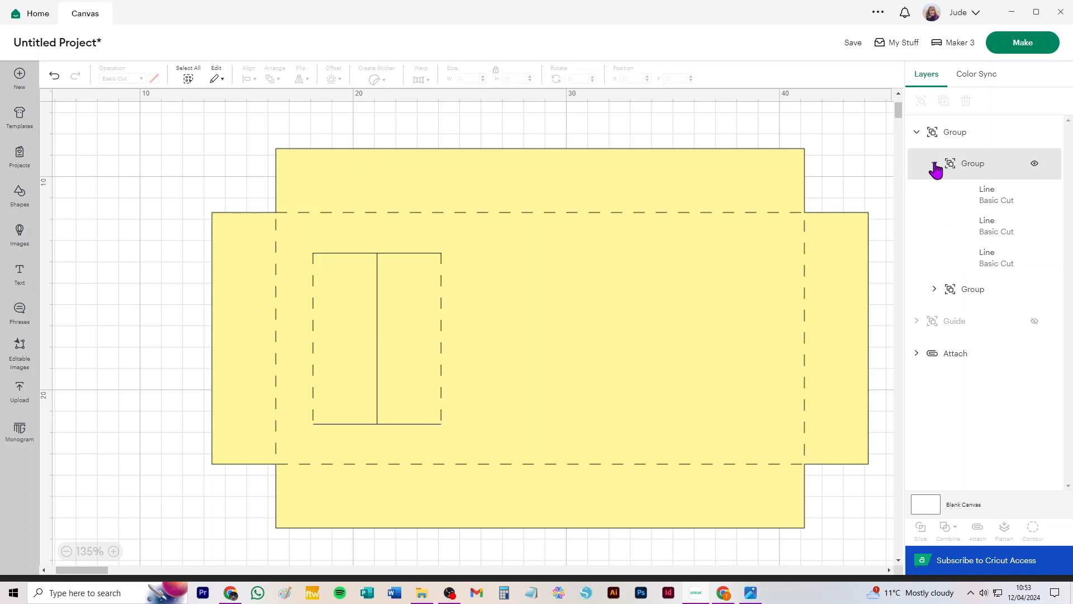
{"action": "double_click", "coordinate": [957, 133]}
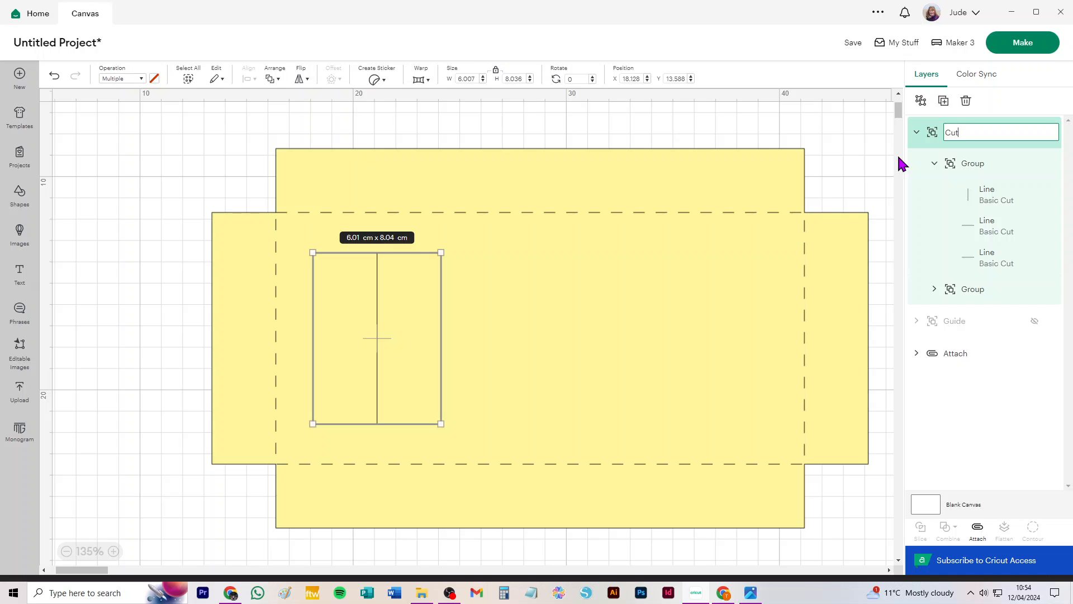
Copy the Cutout group and paste two duplicates of it.
{"action": "left_click", "coordinate": [805, 120]}
{"action": "left_click", "coordinate": [945, 131]}
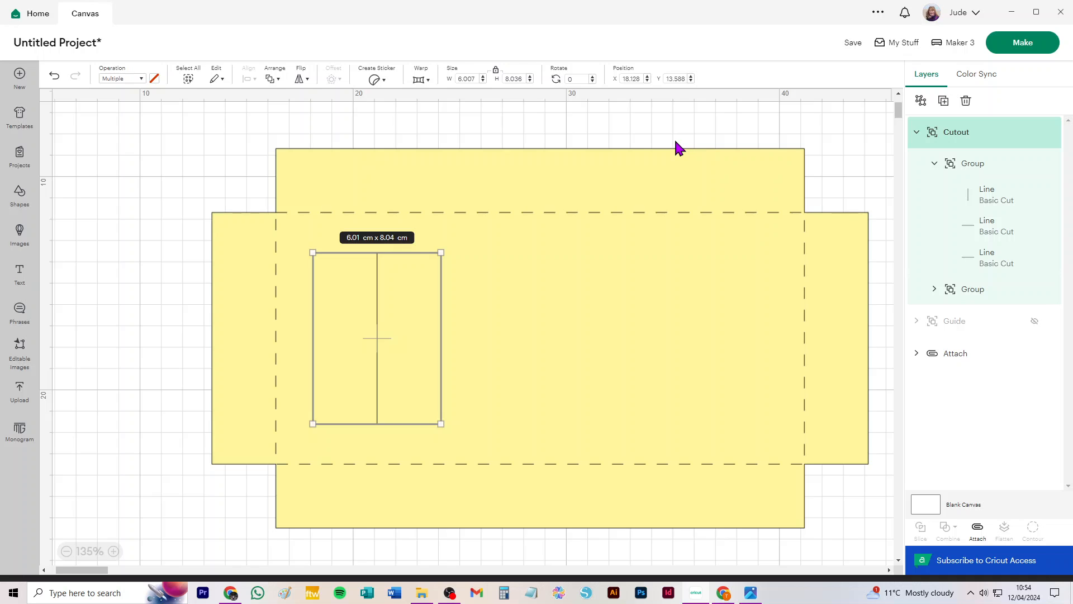
{"action": "key", "text": "ctrl+c"}
{"action": "key", "text": "ctrl+v"}
{"action": "key", "text": "ctrl+v"}
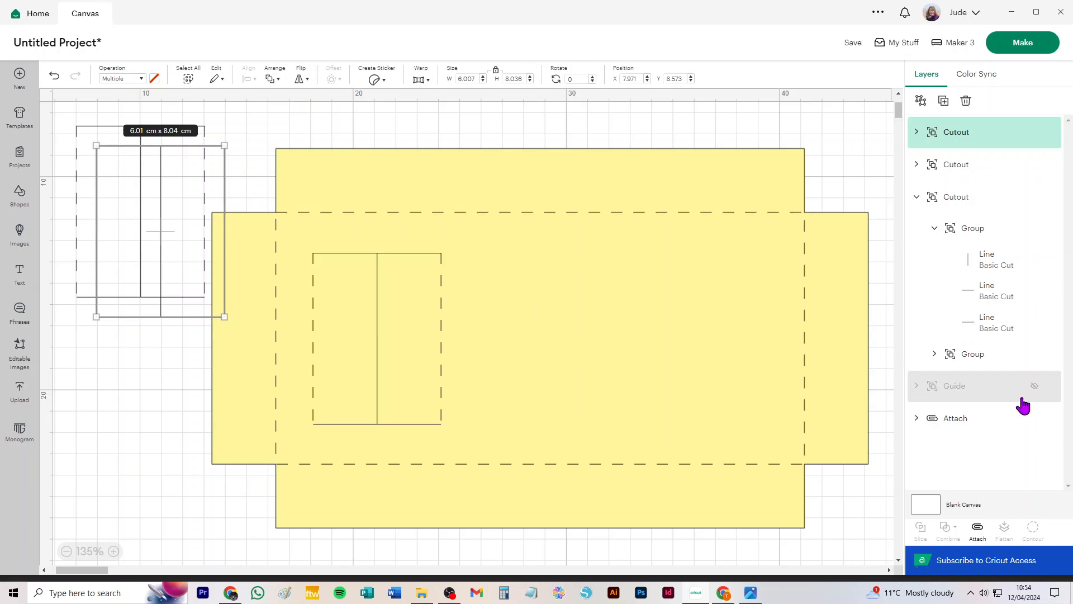
Show the guide layer and move the two Cutout copies onto the middle and right window outlines.
{"action": "left_click", "coordinate": [1034, 387]}
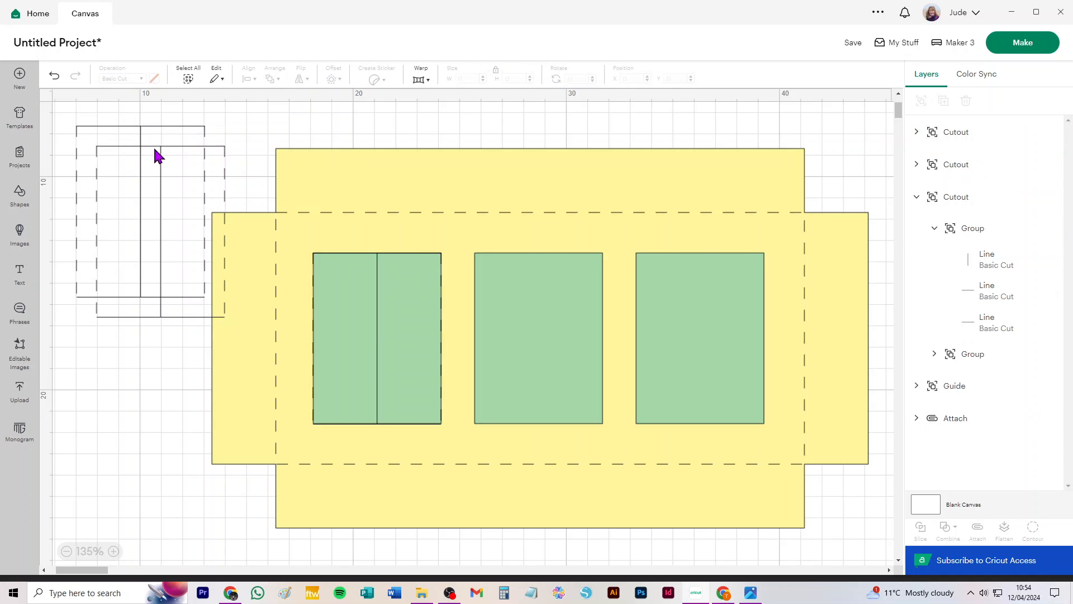
{"action": "left_click_drag", "start_coordinate": [160, 151], "coordinate": [535, 253]}
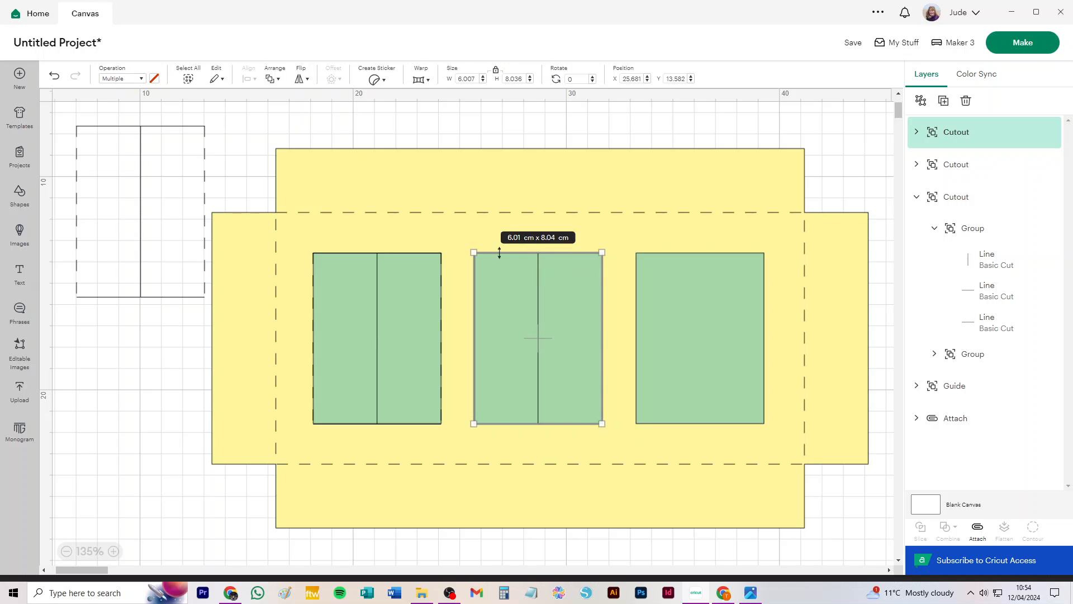
{"action": "left_click_drag", "start_coordinate": [140, 134], "coordinate": [699, 258]}
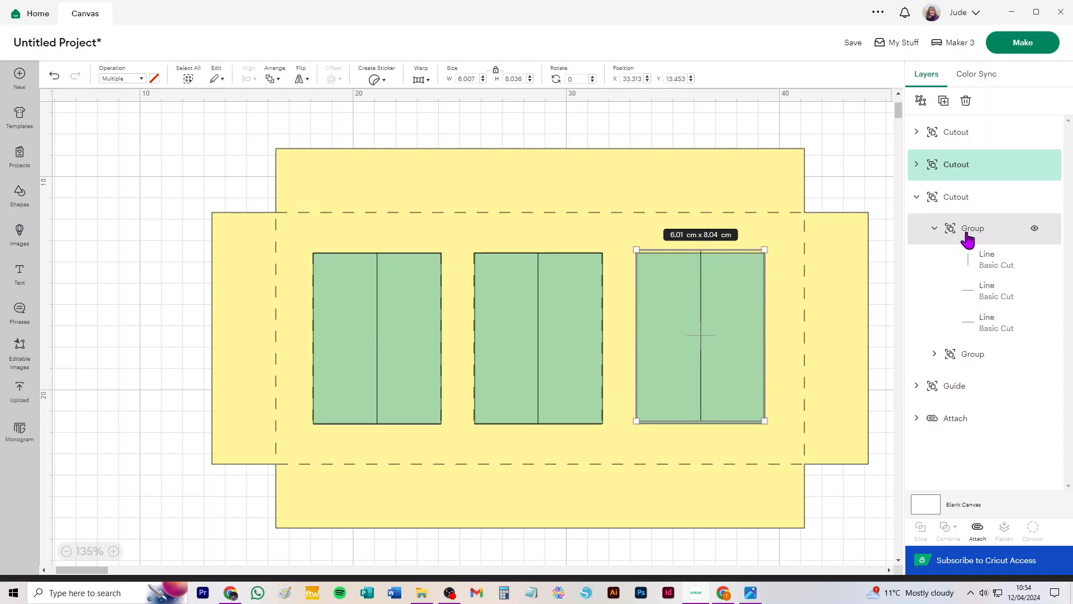
Hide the guide layer and the attached box base layer.
{"action": "left_click", "coordinate": [1034, 387]}
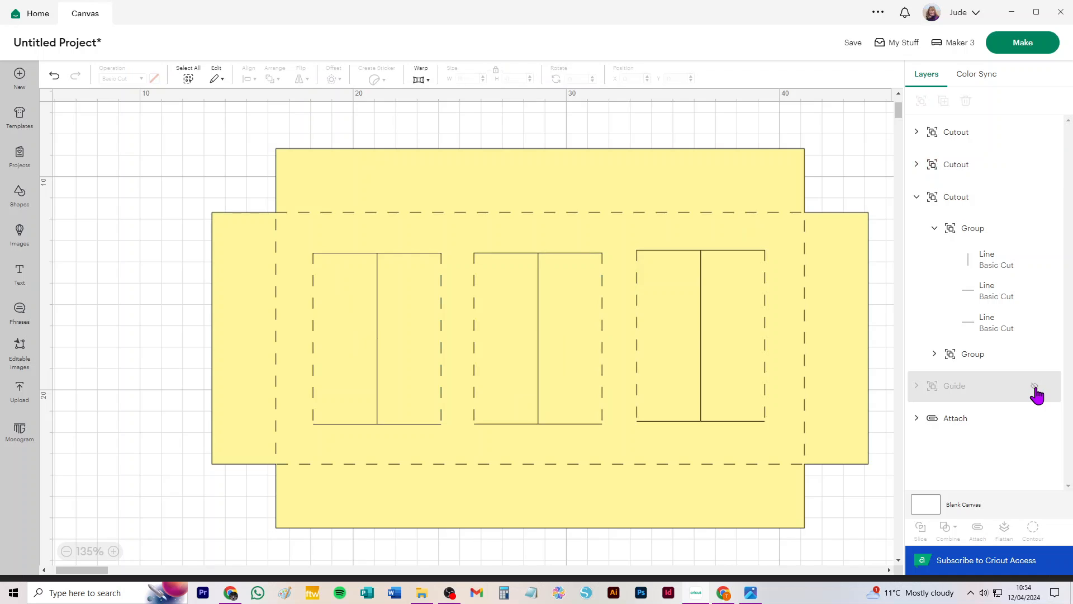
{"action": "left_click", "coordinate": [1033, 420]}
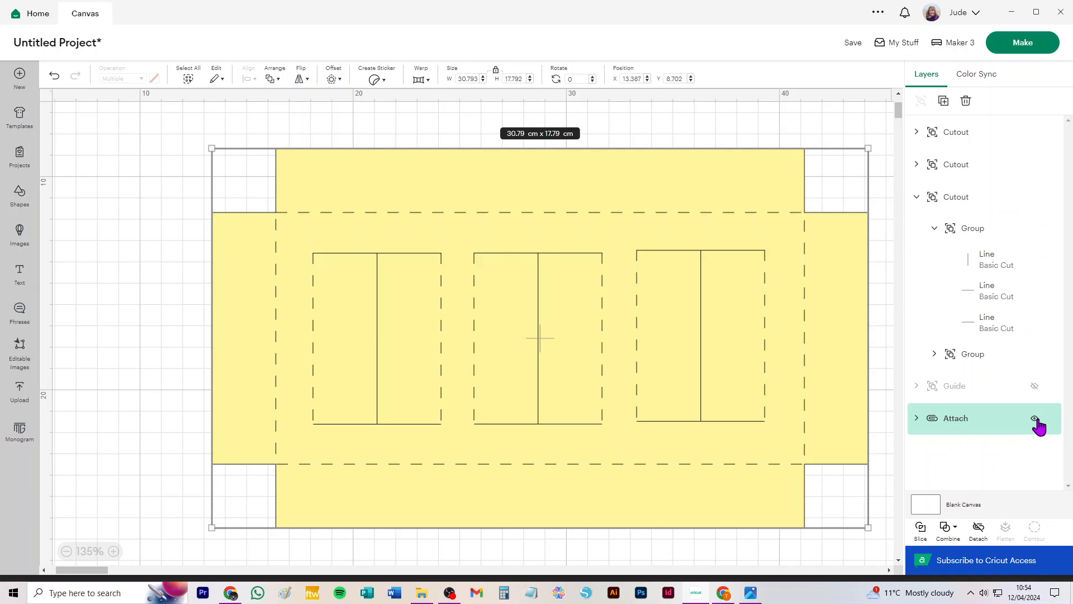
{"action": "left_click", "coordinate": [1035, 420]}
Select all three window cutouts and align their top edges.
{"action": "left_click_drag", "start_coordinate": [168, 158], "coordinate": [854, 535]}
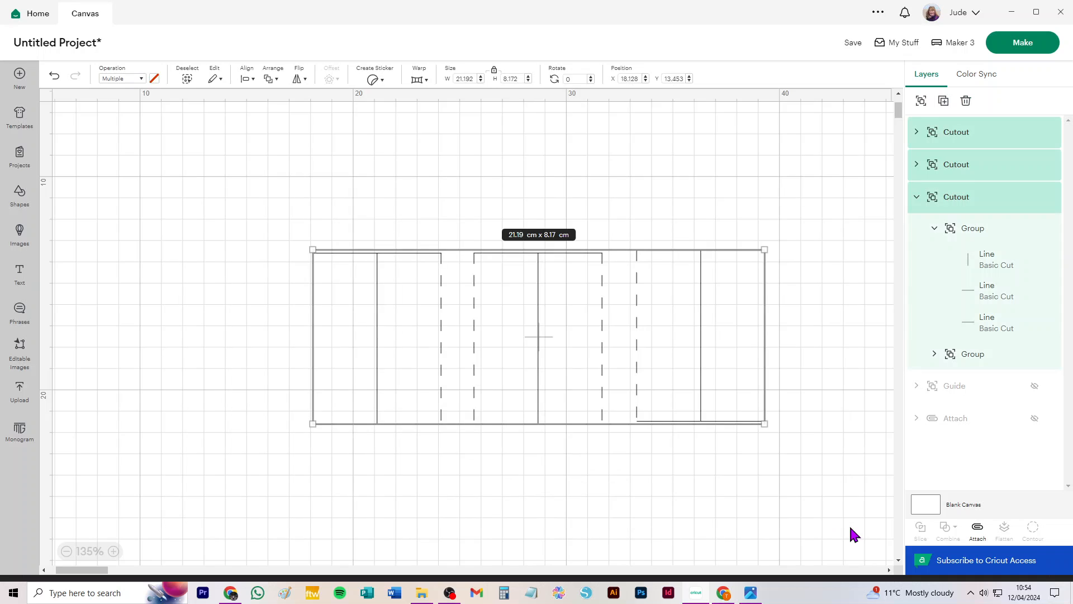
{"action": "left_click", "coordinate": [246, 79]}
{"action": "left_click", "coordinate": [293, 178]}
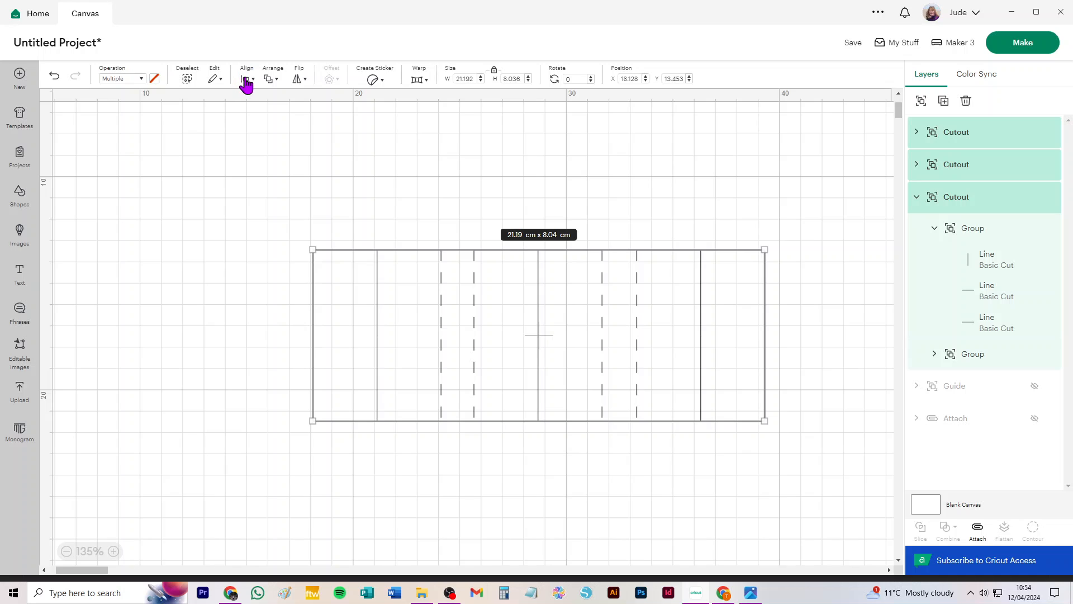
Distribute the three cutouts horizontally and group them into one group.
{"action": "left_click", "coordinate": [246, 79]}
{"action": "left_click", "coordinate": [317, 289]}
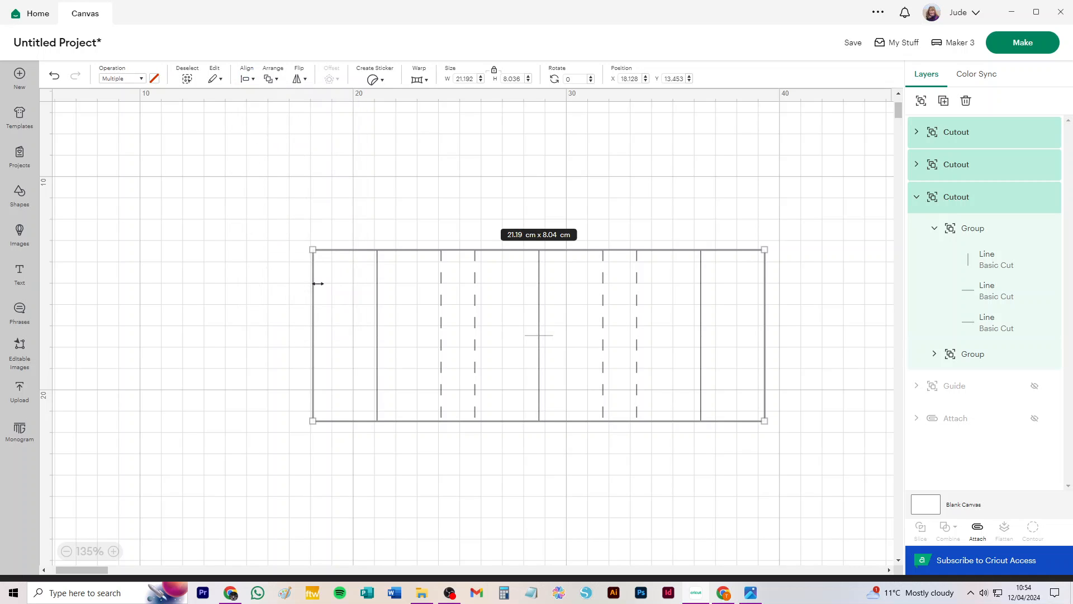
{"action": "left_click", "coordinate": [921, 100]}
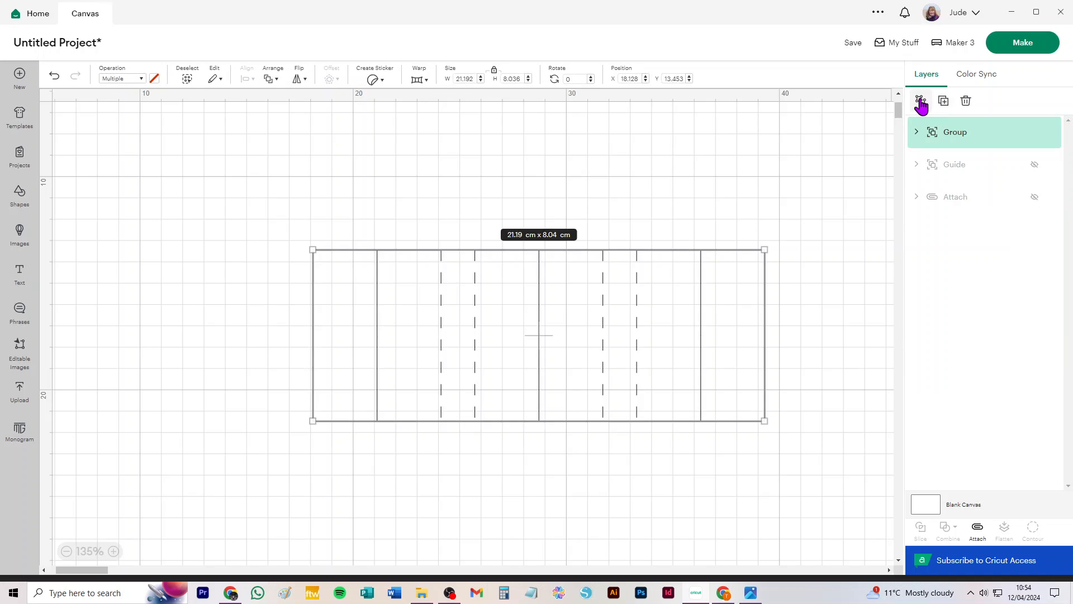
Unhide the box base, attach it together with the cutout group, and move the attached design up and left.
{"action": "left_click", "coordinate": [1034, 197]}
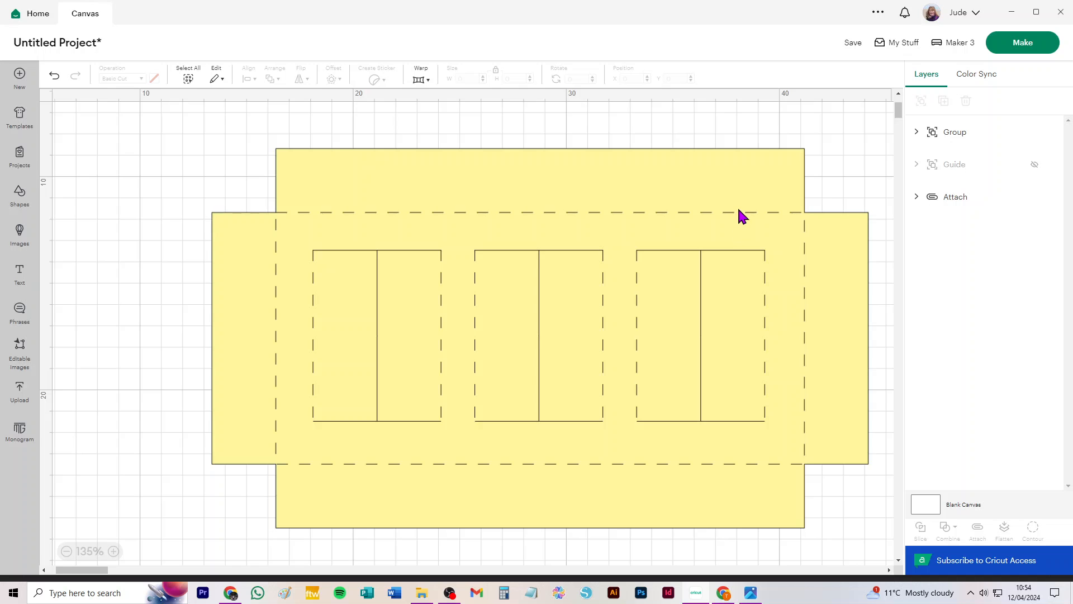
{"action": "left_click_drag", "start_coordinate": [140, 125], "coordinate": [882, 558]}
{"action": "left_click_drag", "start_coordinate": [882, 558], "coordinate": [883, 559]}
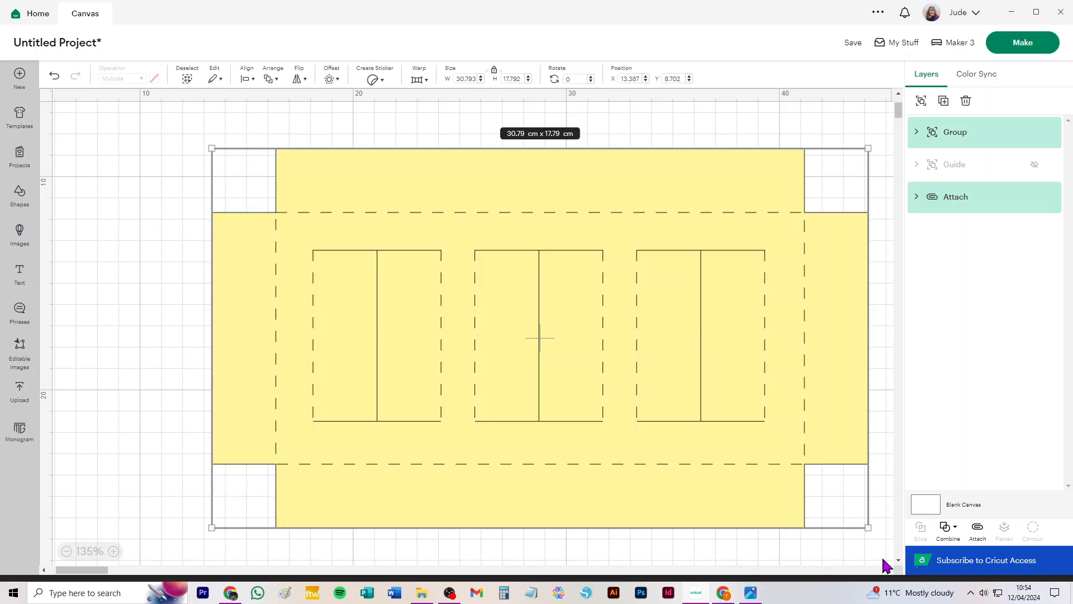
{"action": "left_click", "coordinate": [977, 531]}
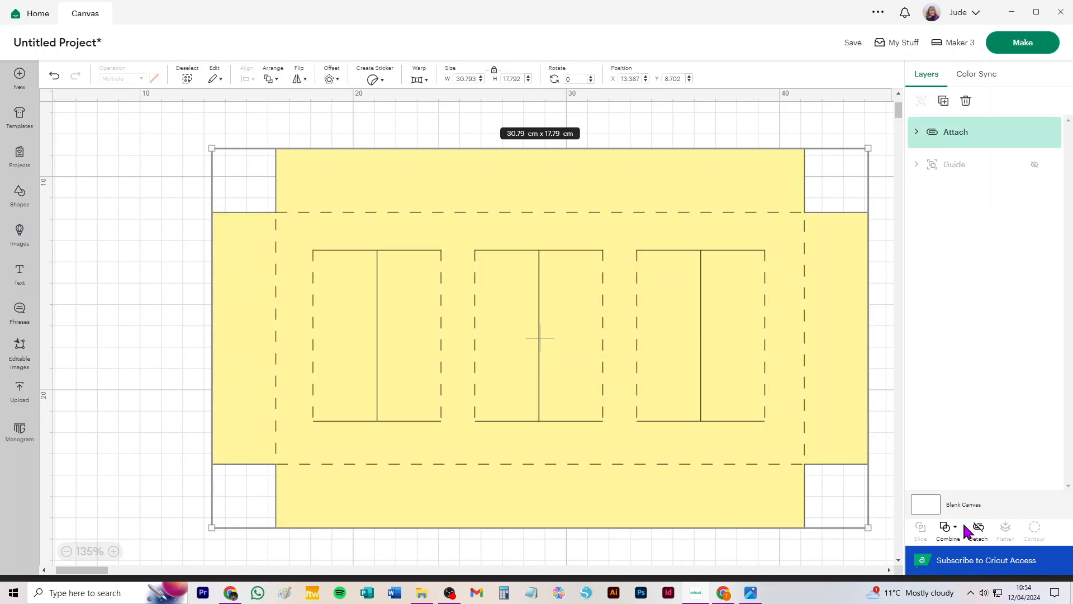
{"action": "left_click_drag", "start_coordinate": [695, 179], "coordinate": [588, 154]}
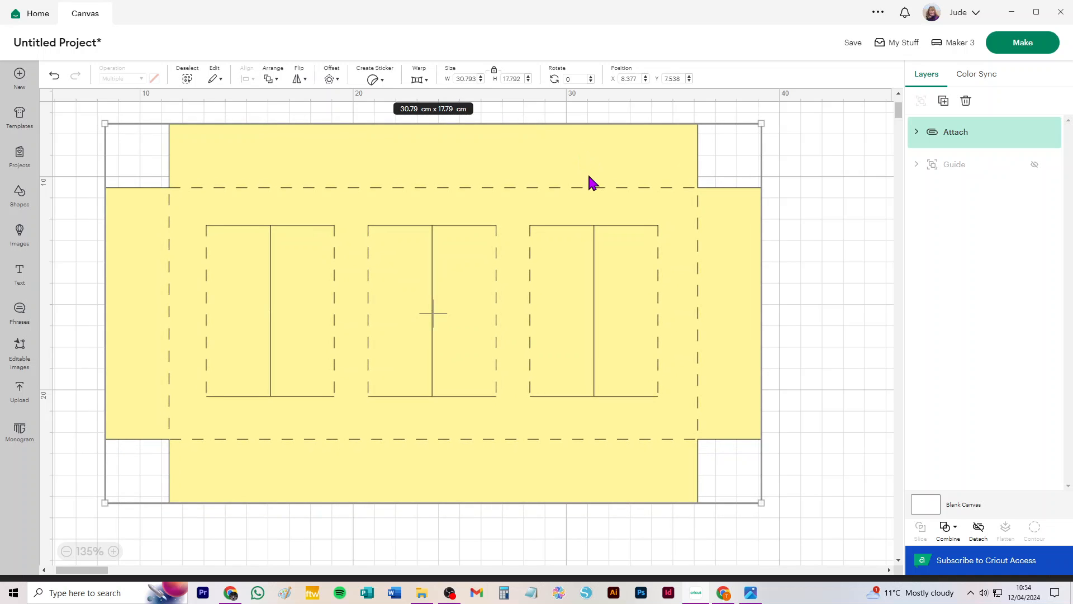